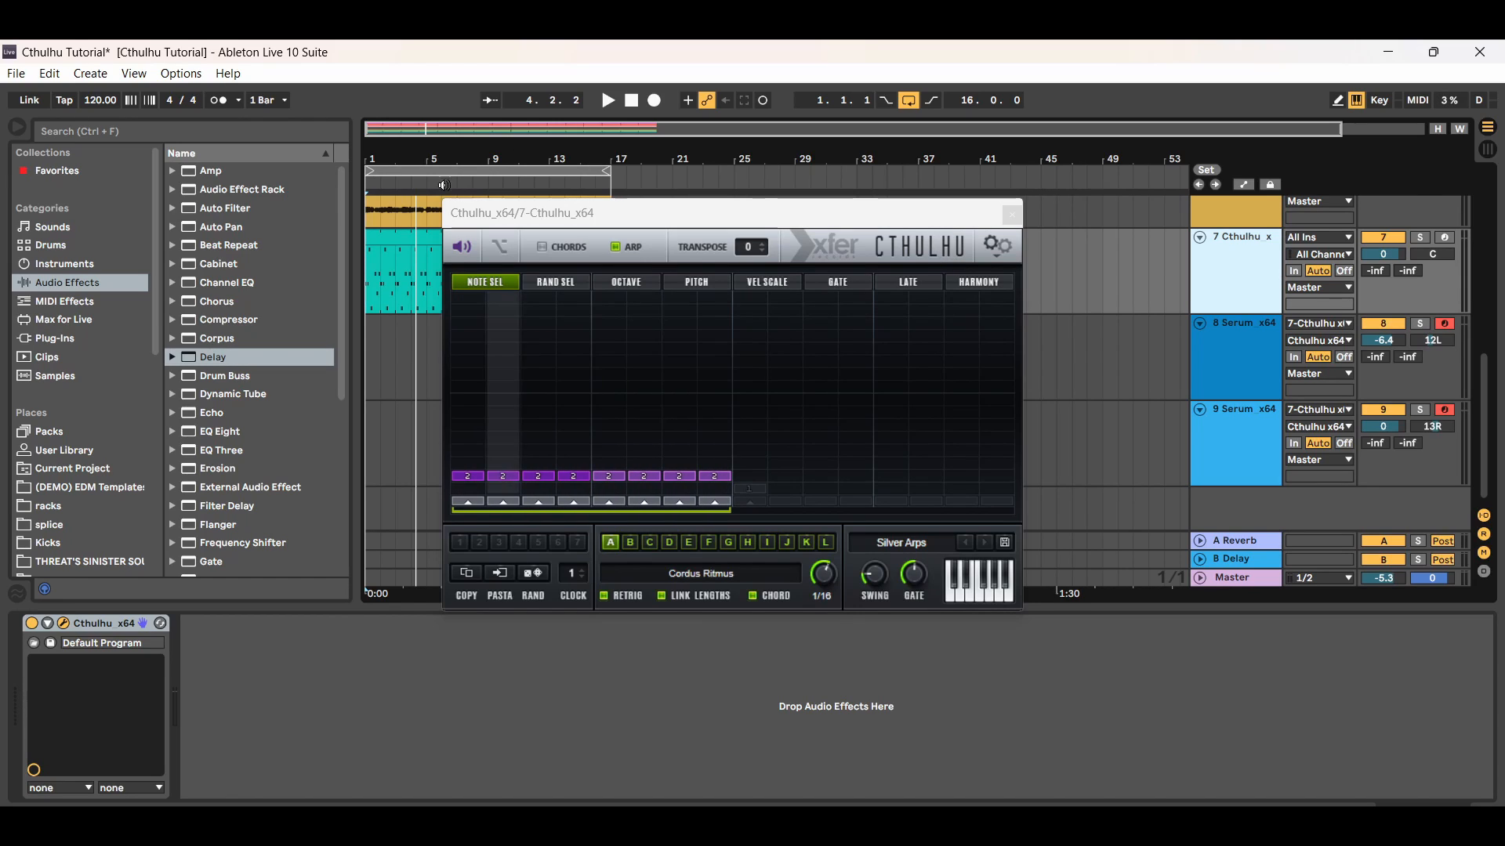
Toggle Cthulhu's Chords module on to view its settings, leaving only the Arp module active
click(543, 247)
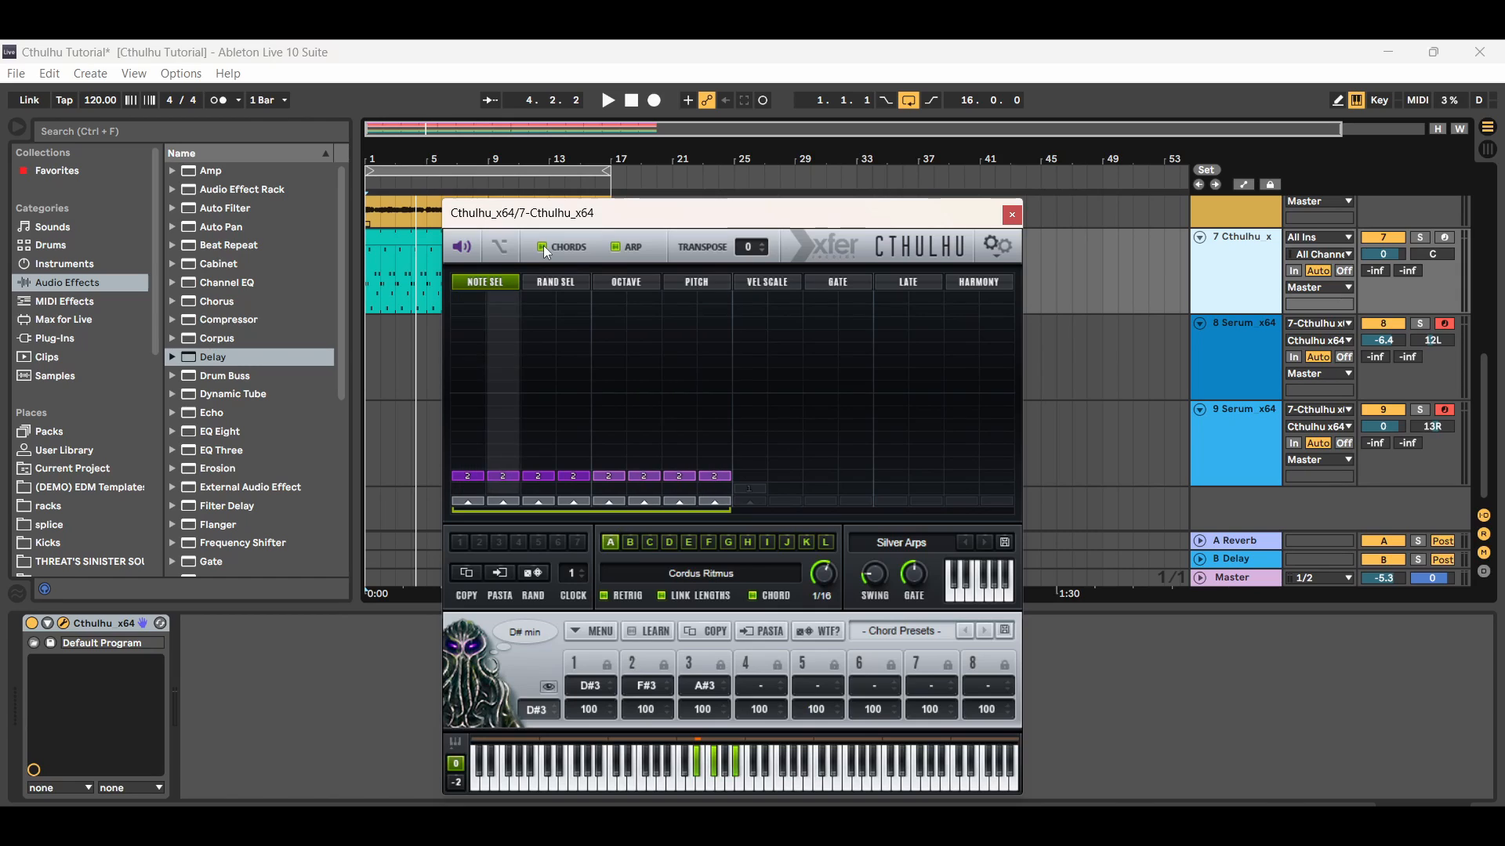
click(543, 246)
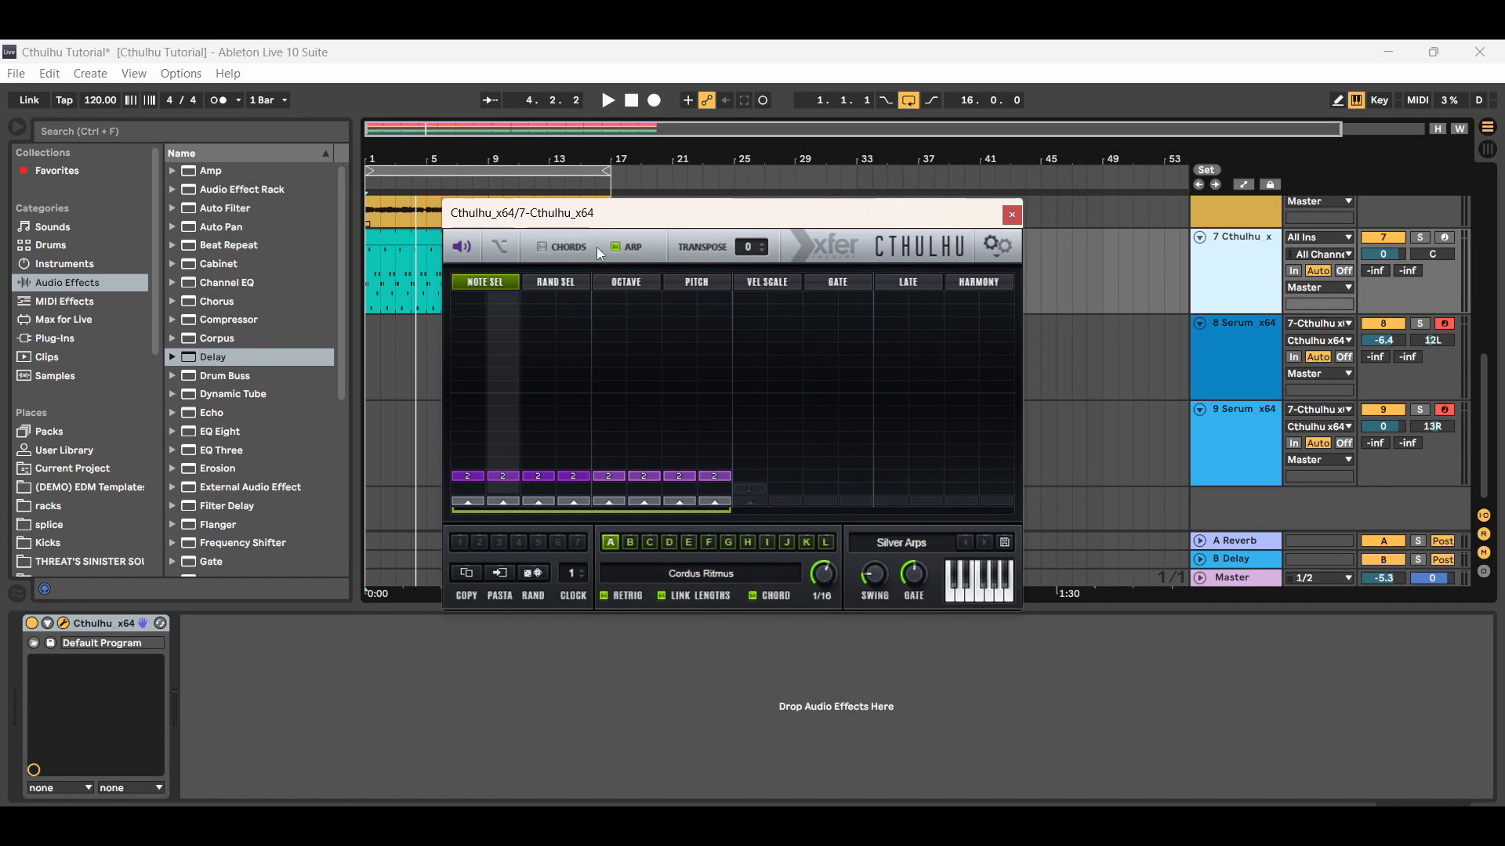
click(542, 247)
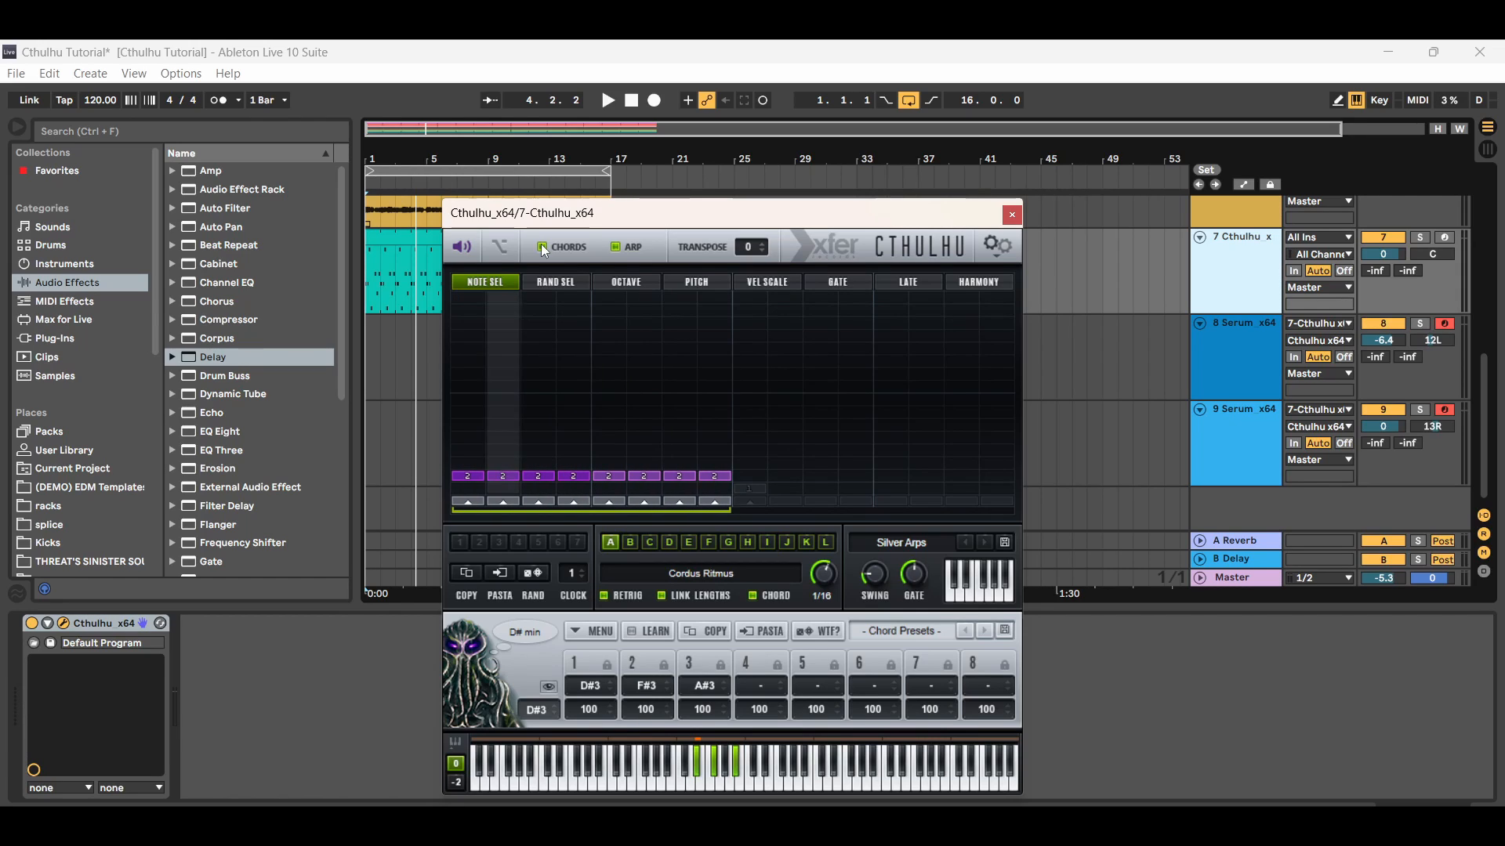
click(543, 247)
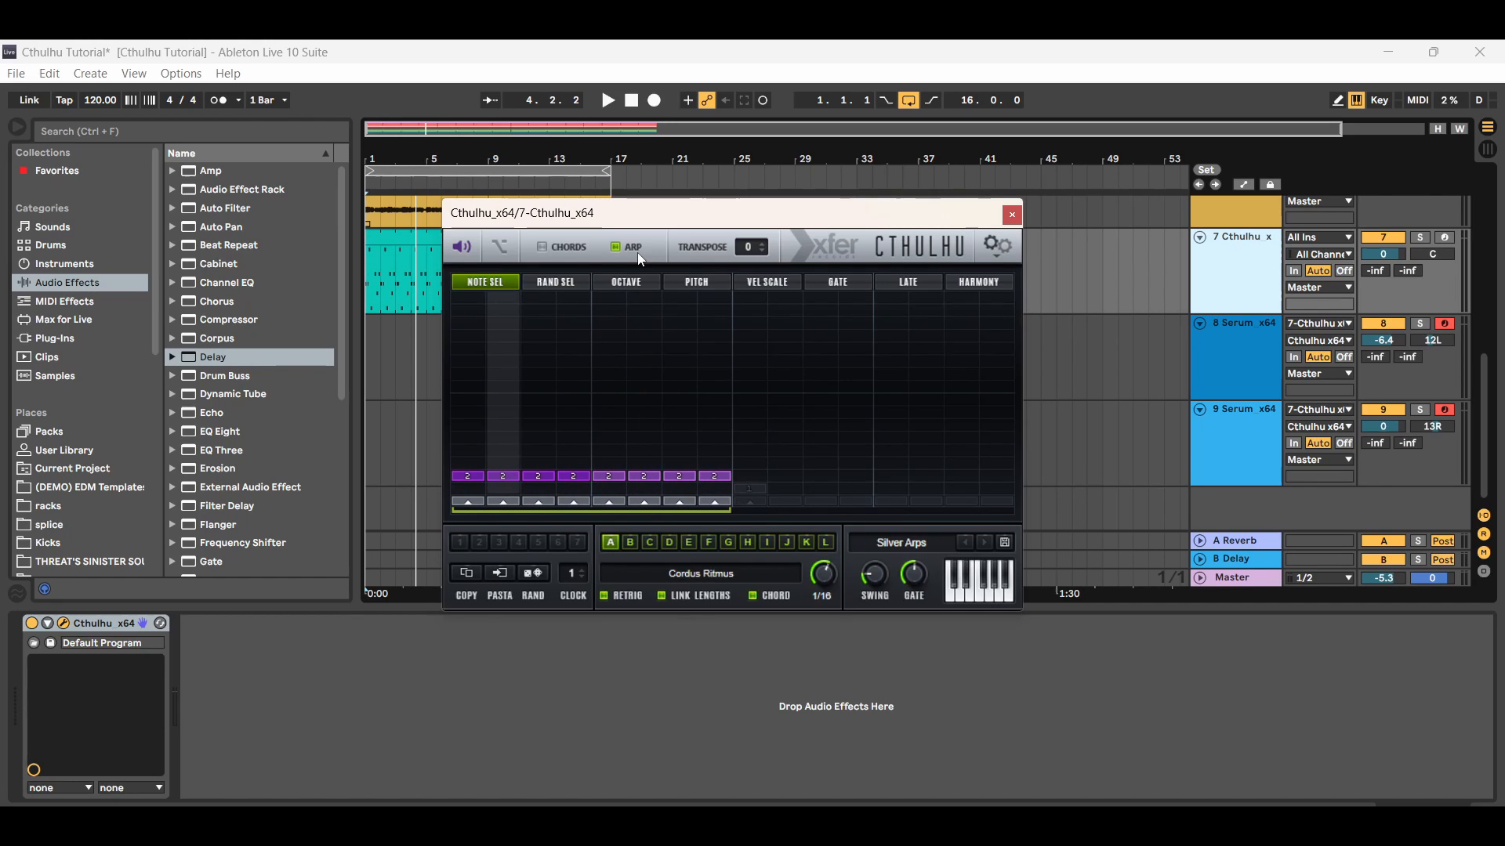
Close the Cthulhu plug-in window and switch the set to Session View
click(1012, 215)
click(1488, 149)
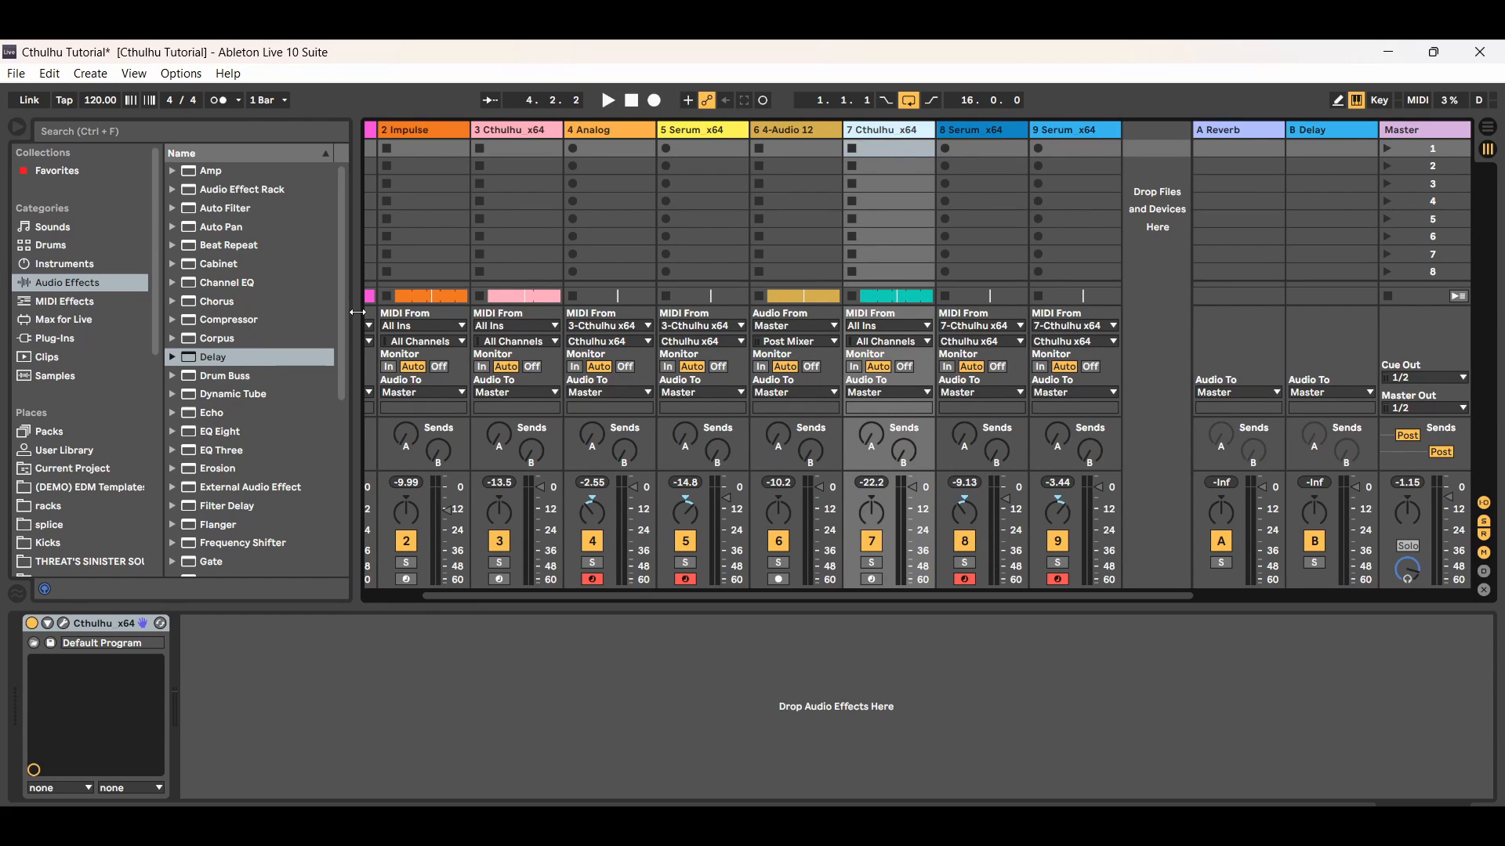
Locate Cthulhu_x64 among the VST plug-ins in the browser and hide the device view to enlarge the mixer
click(61, 341)
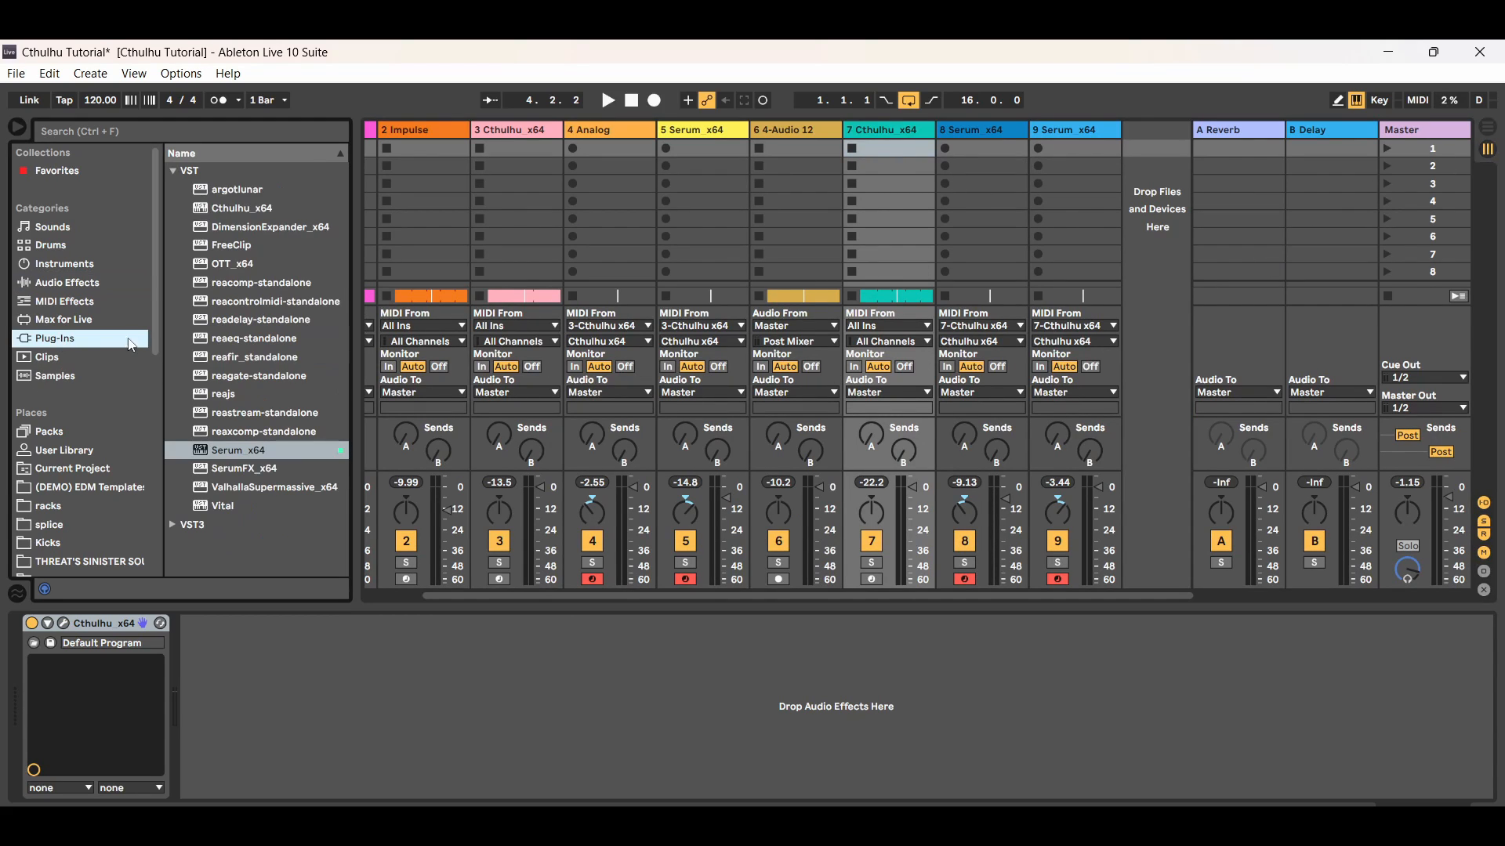
mouse_move(242, 214)
mouse_down()
mouse_move(893, 184)
mouse_move(232, 215)
mouse_up()
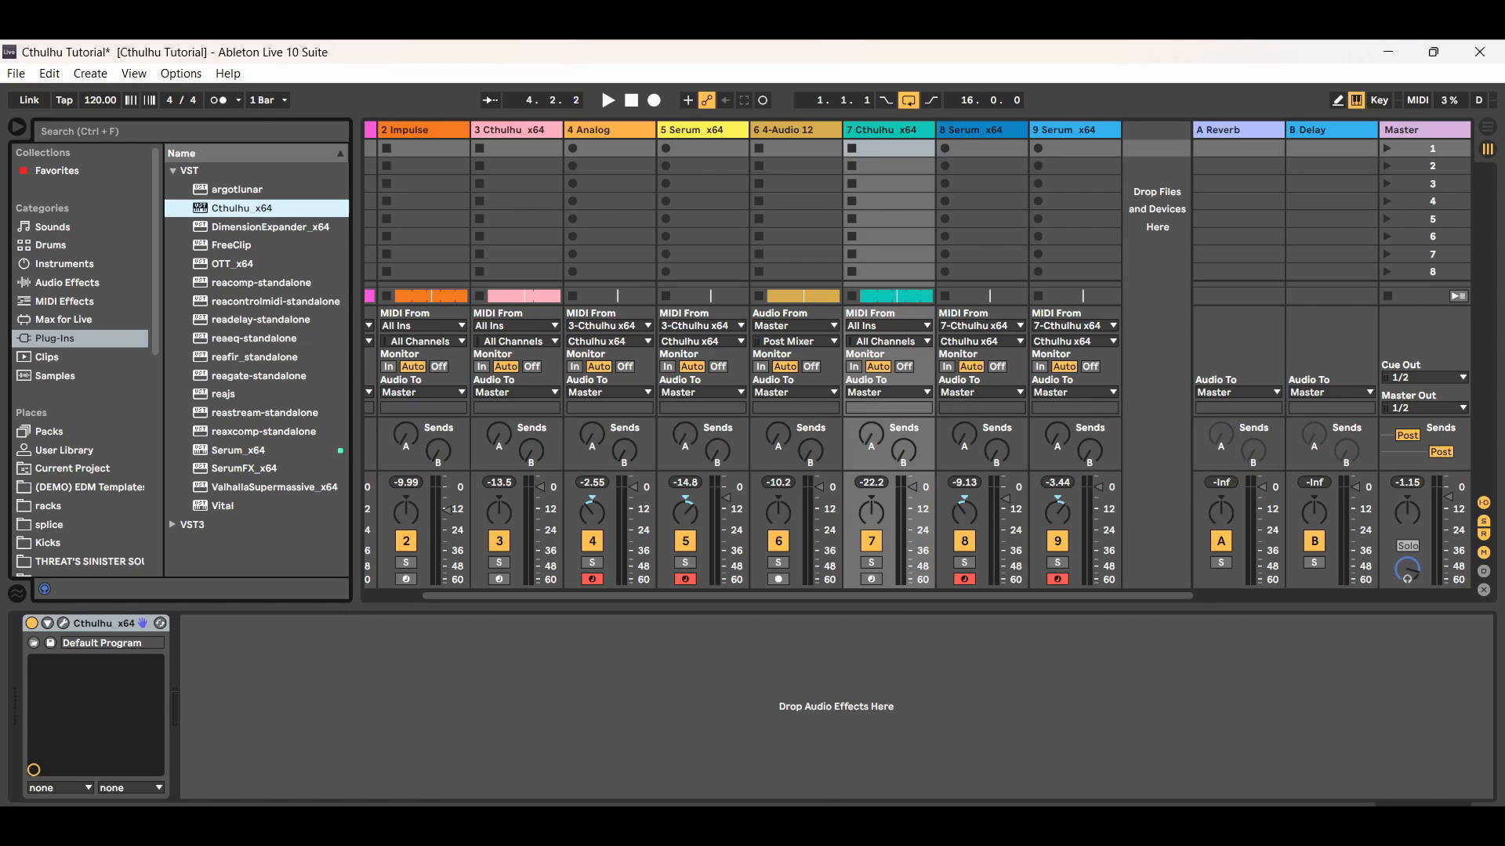
click(1485, 815)
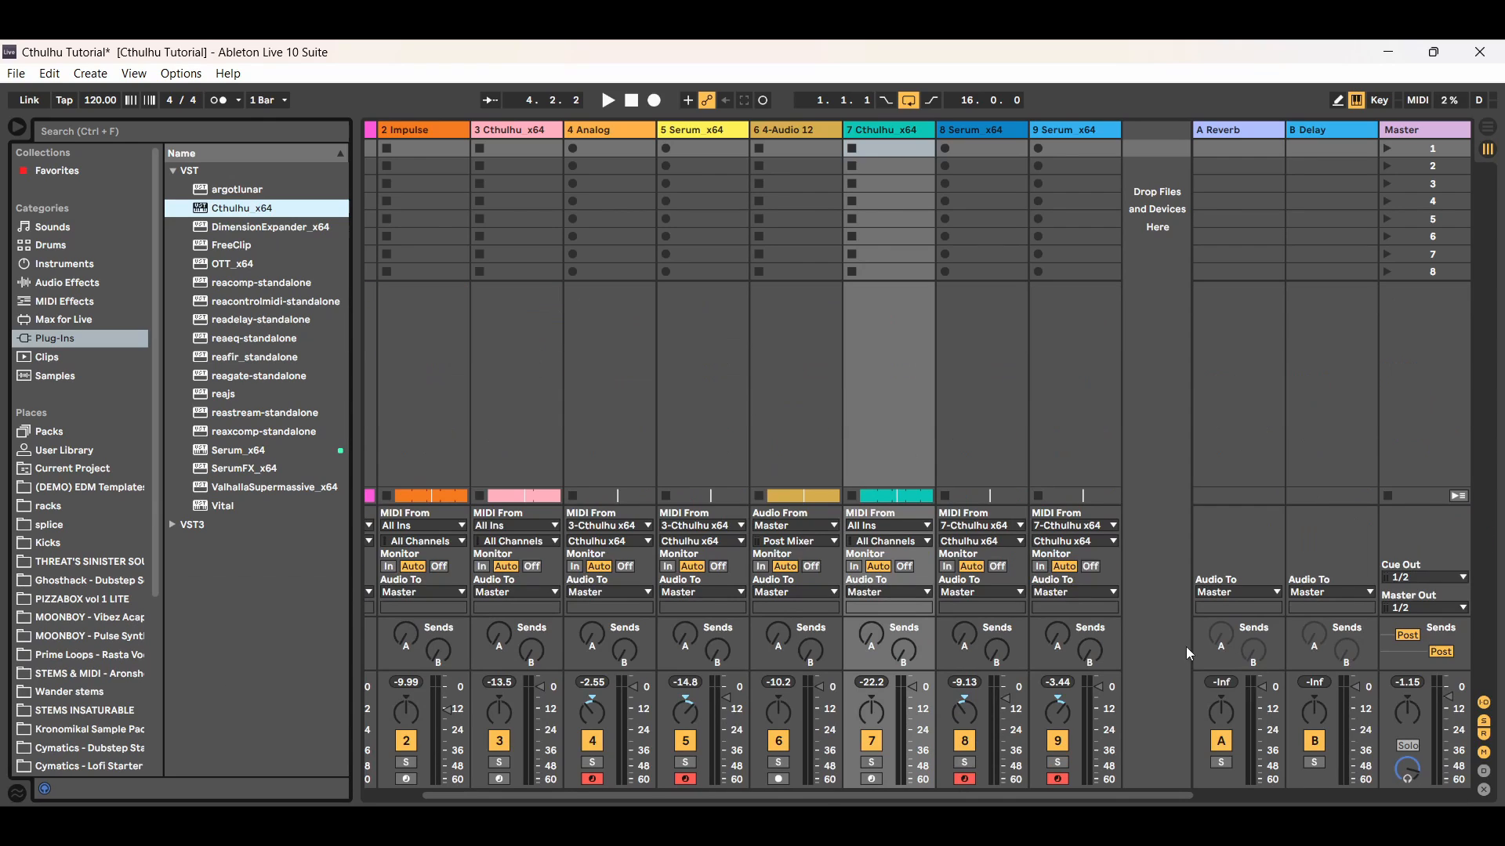
Examine the Cthulhu track 7 and the two Serum instrument tracks 8 and 9 in the mixer
click(984, 129)
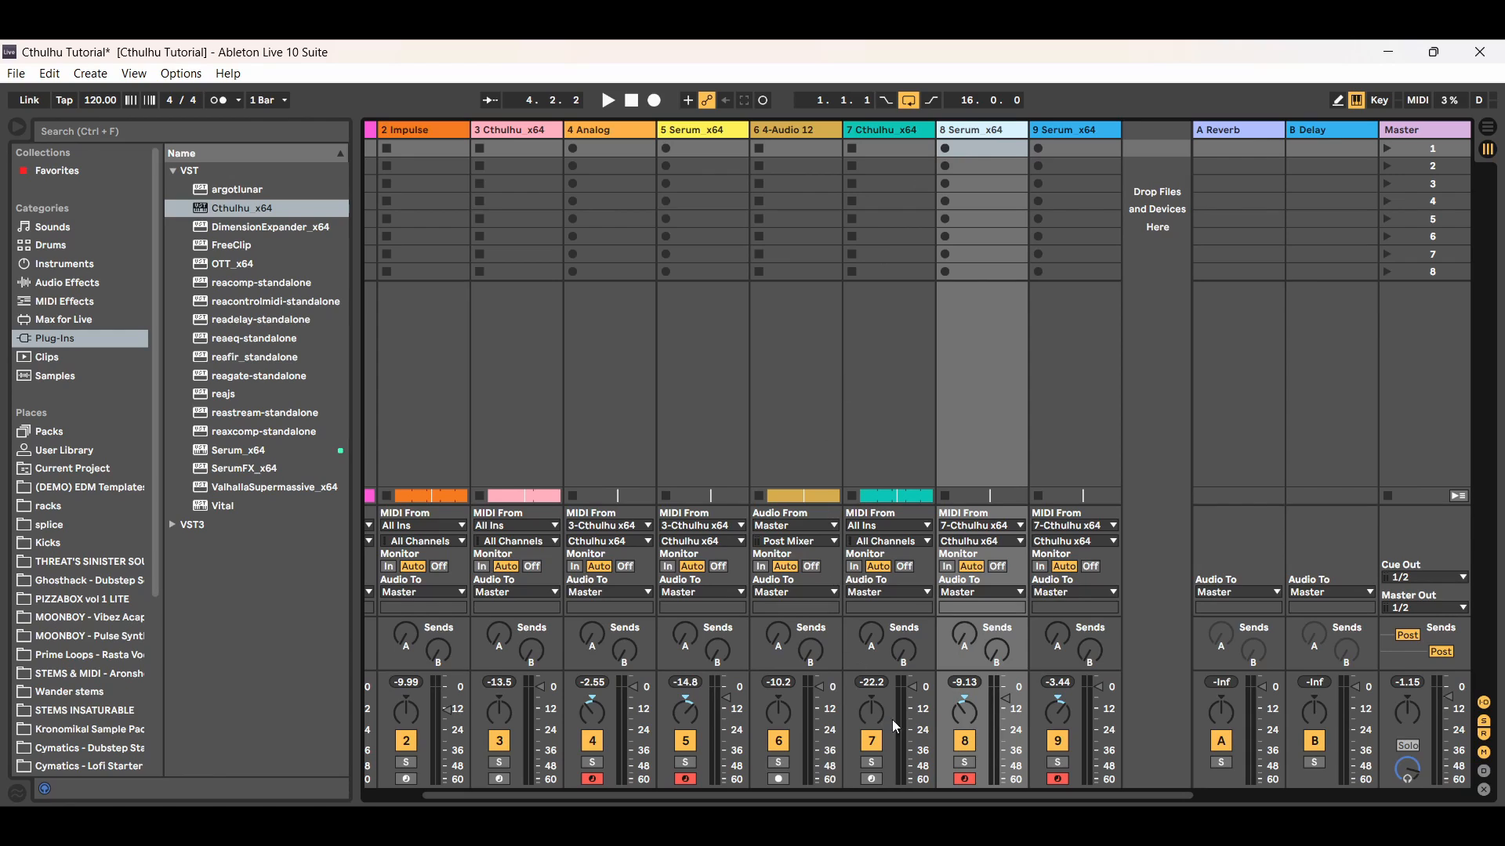
double_click(983, 131)
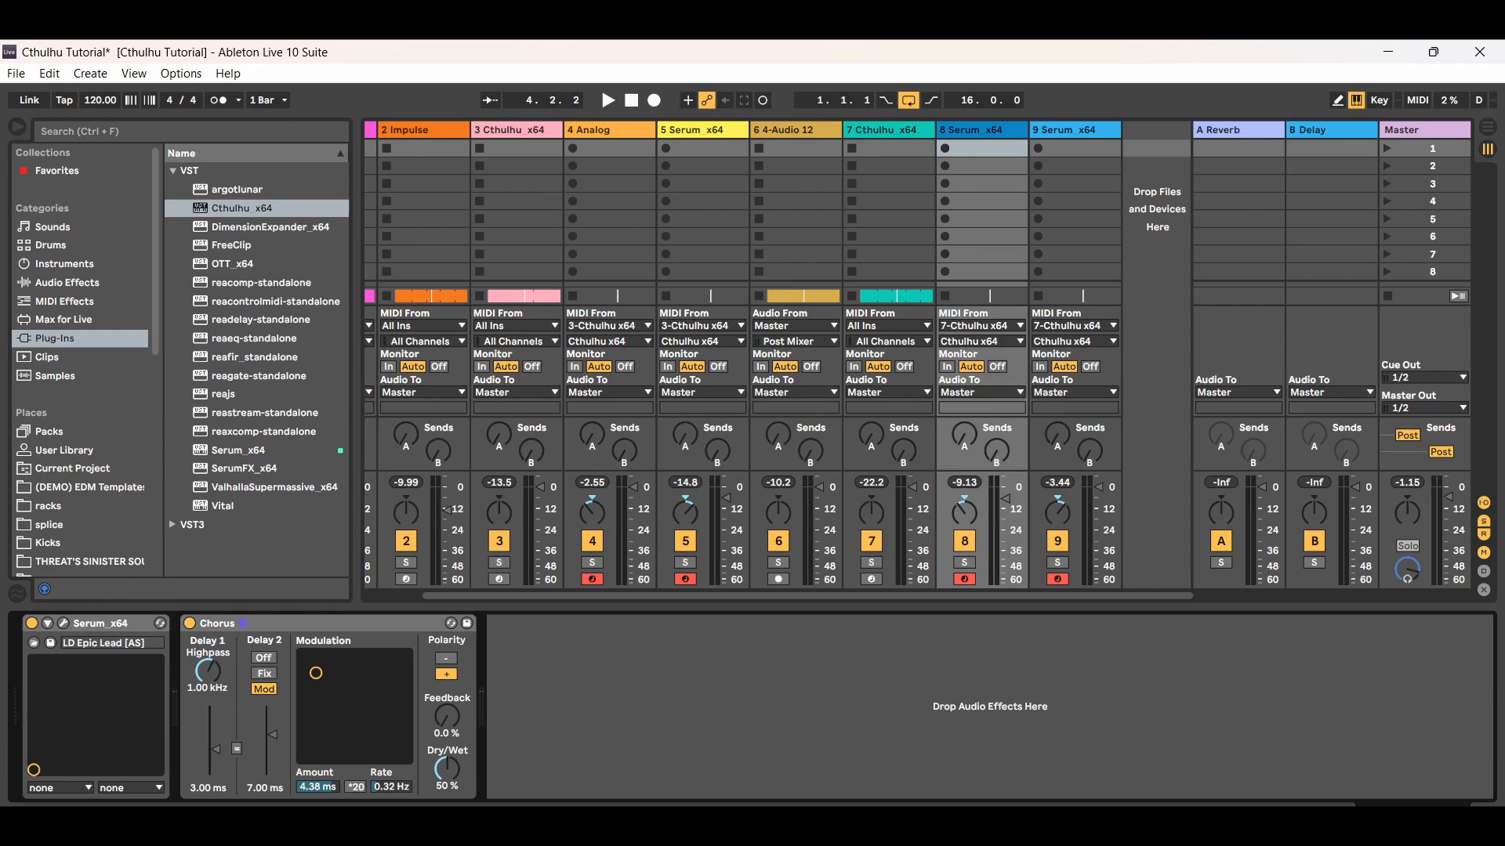
key(ctrl+alt+l)
click(1078, 129)
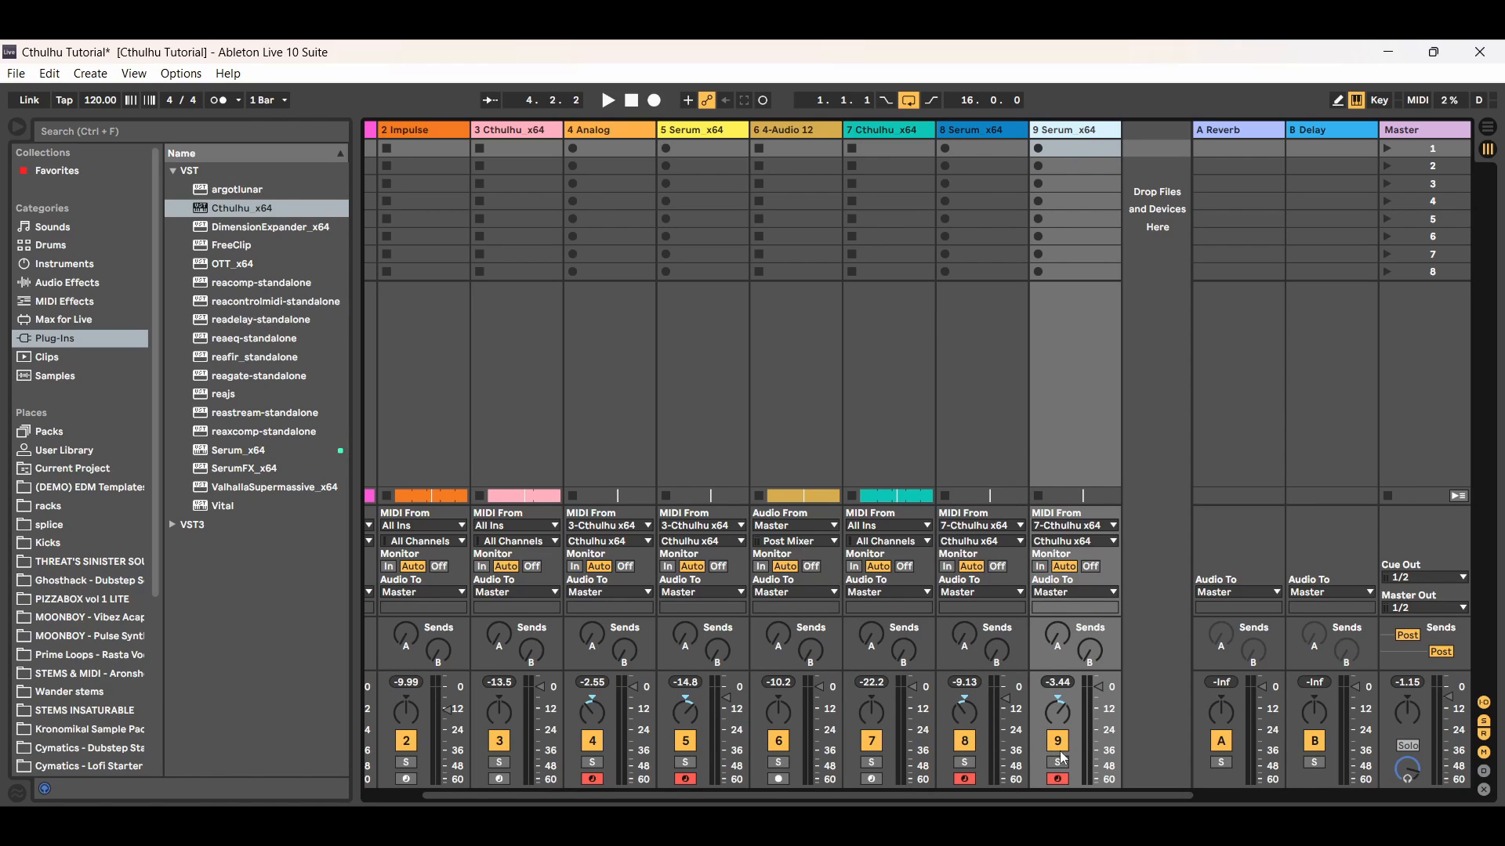
click(886, 136)
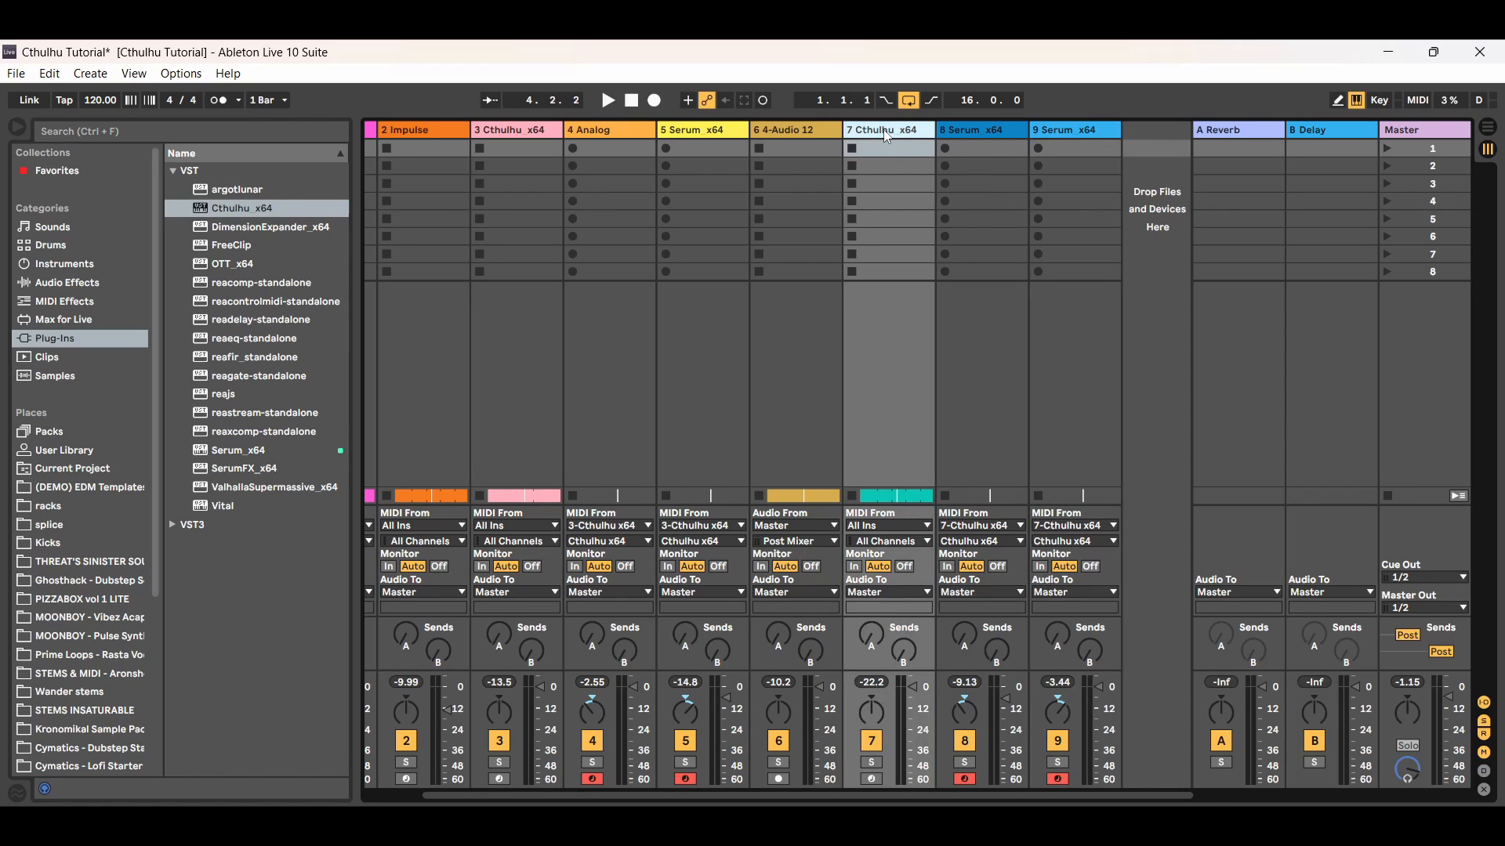
click(969, 130)
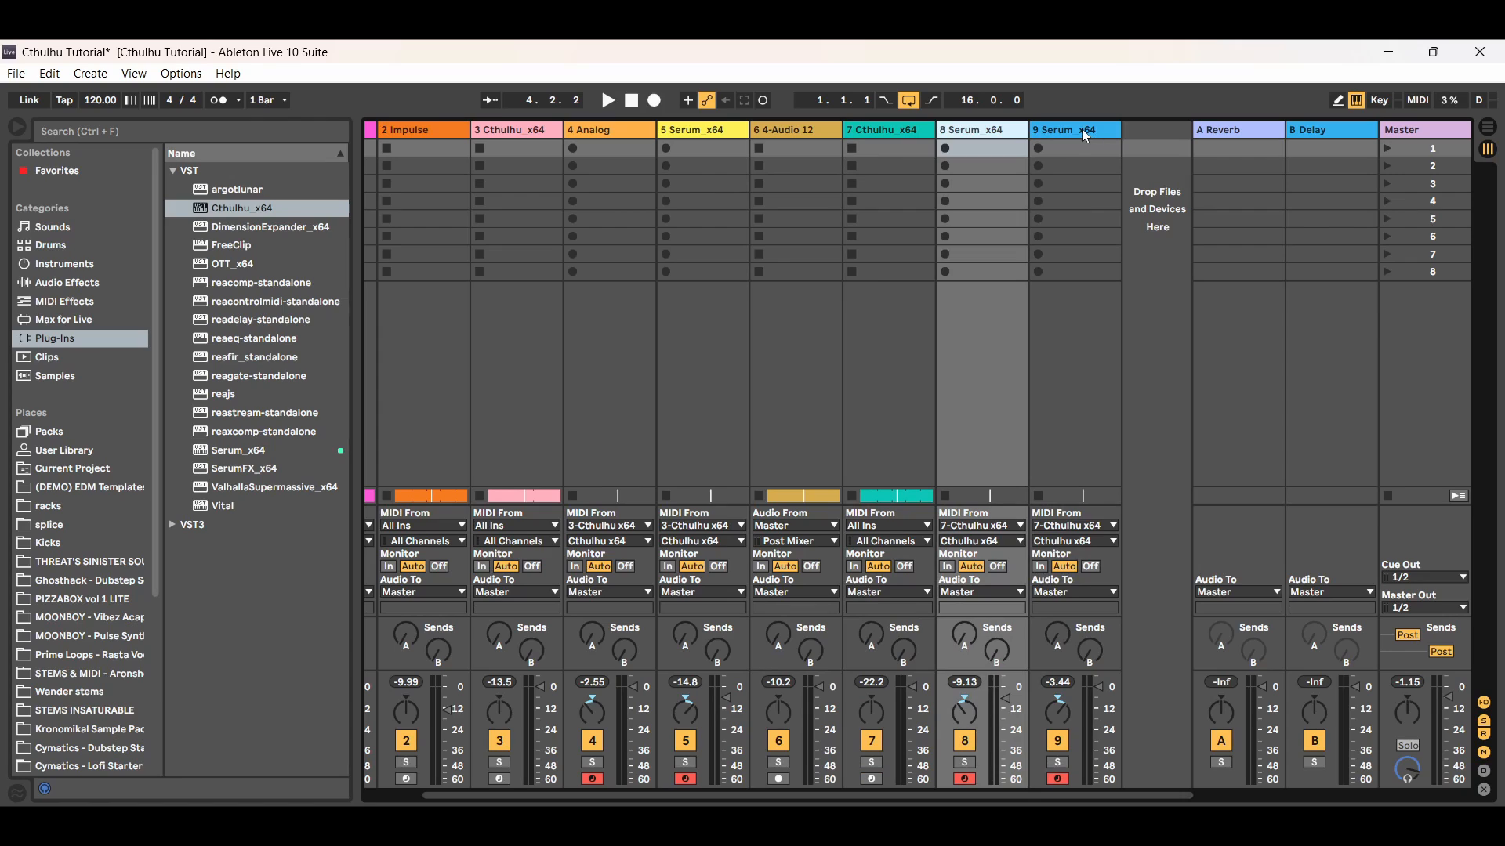
click(1083, 130)
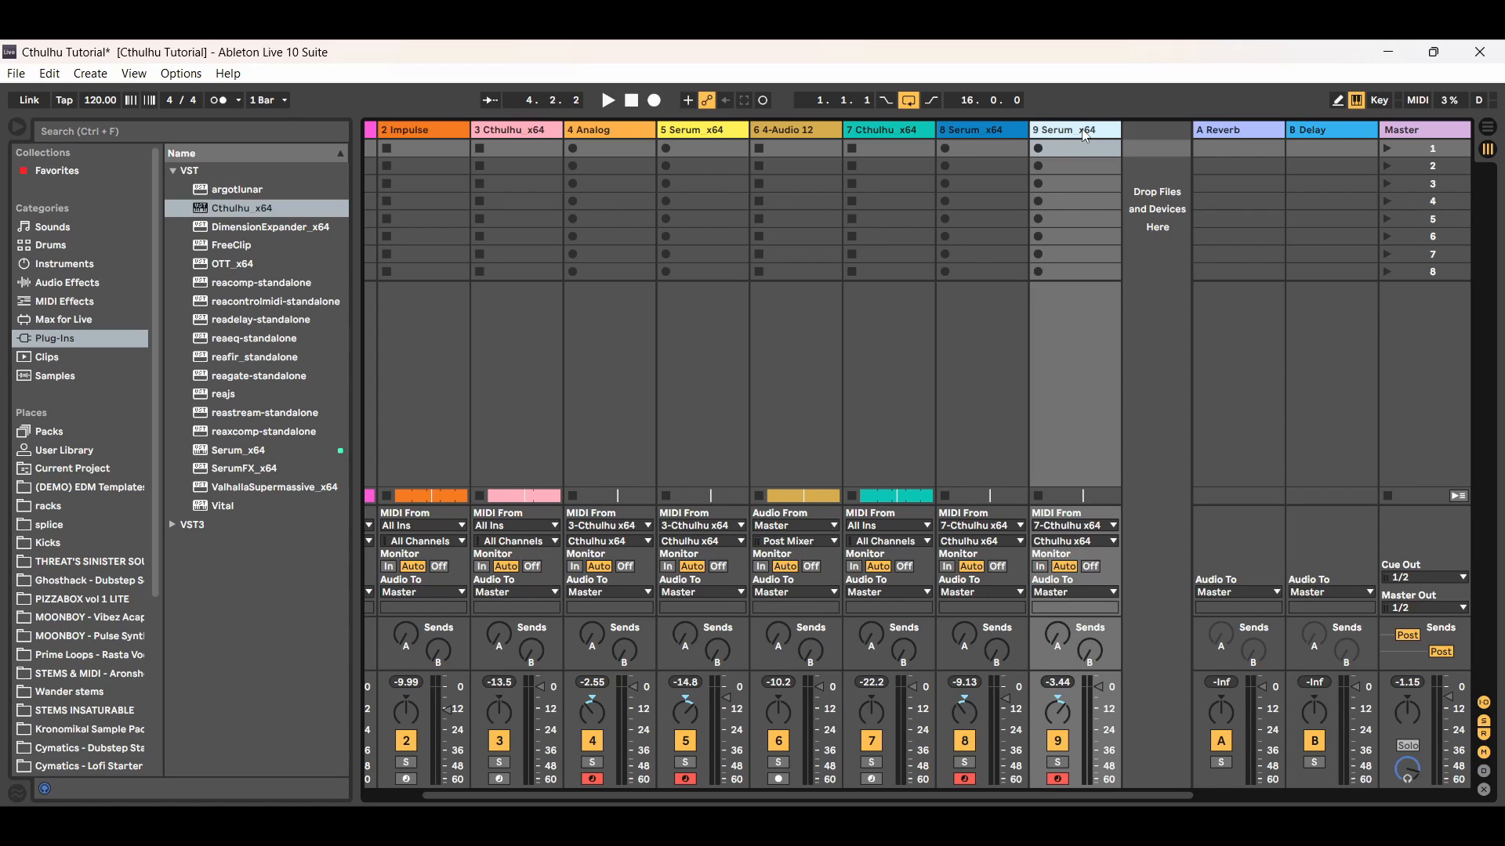
click(890, 137)
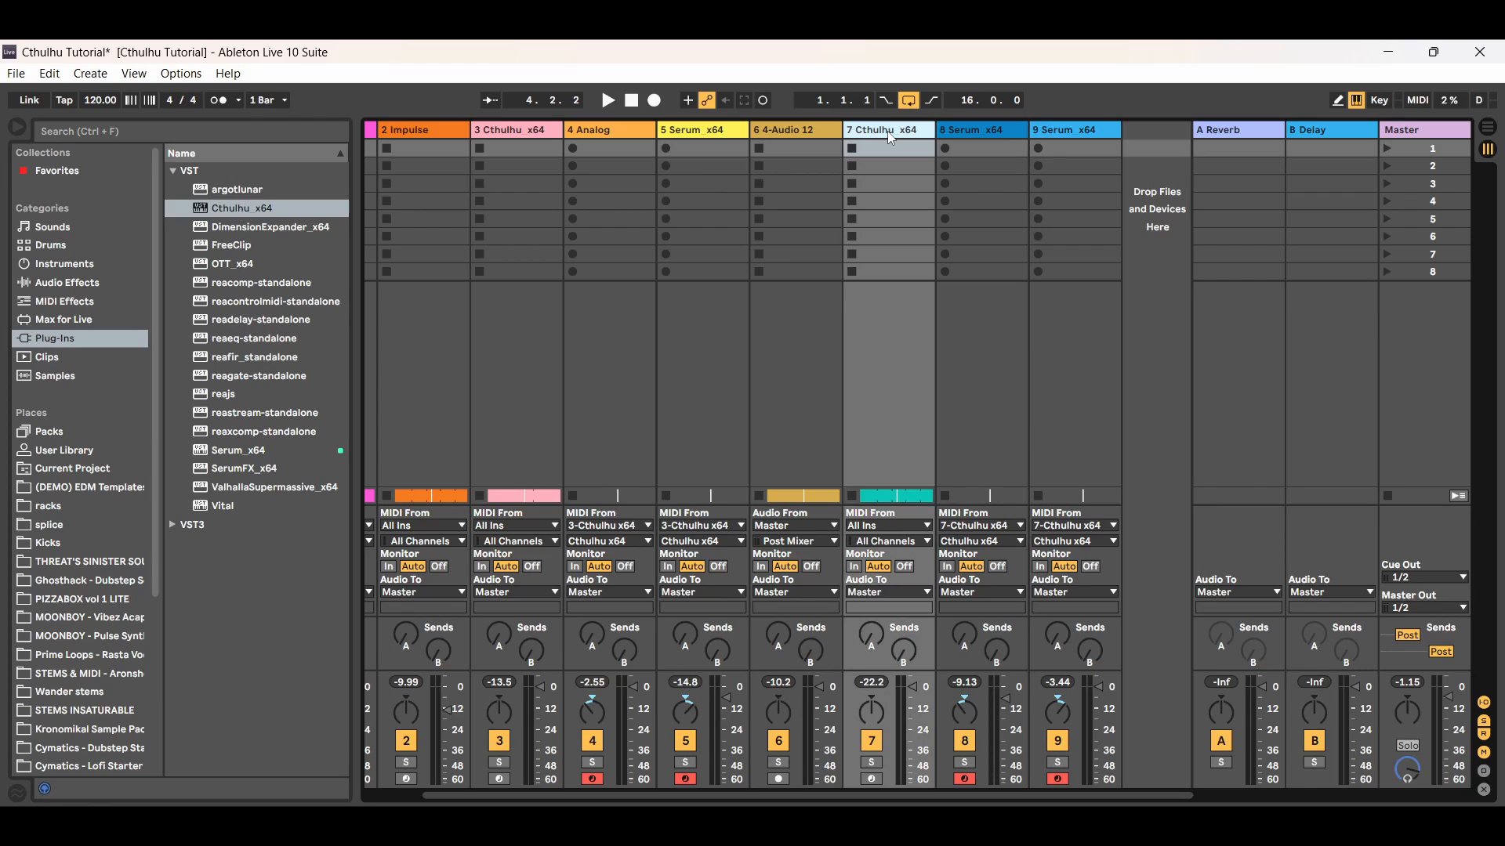
click(990, 133)
click(1076, 134)
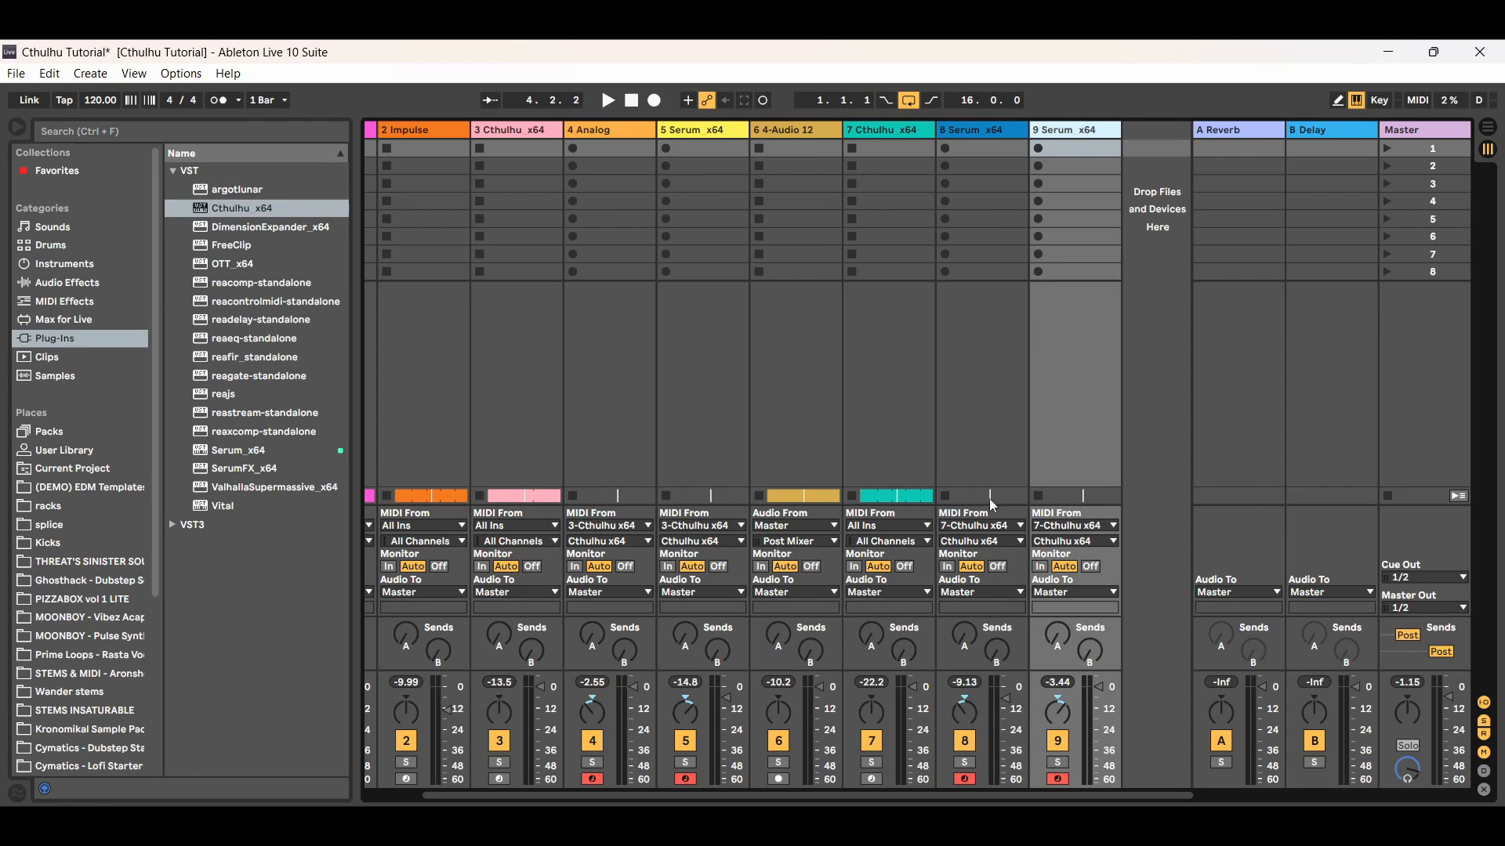
click(977, 133)
click(1069, 136)
Set the MIDI input of Serum track 8 to 7-Cthulhu x64, taking the signal from Cthulhu x64
click(1019, 531)
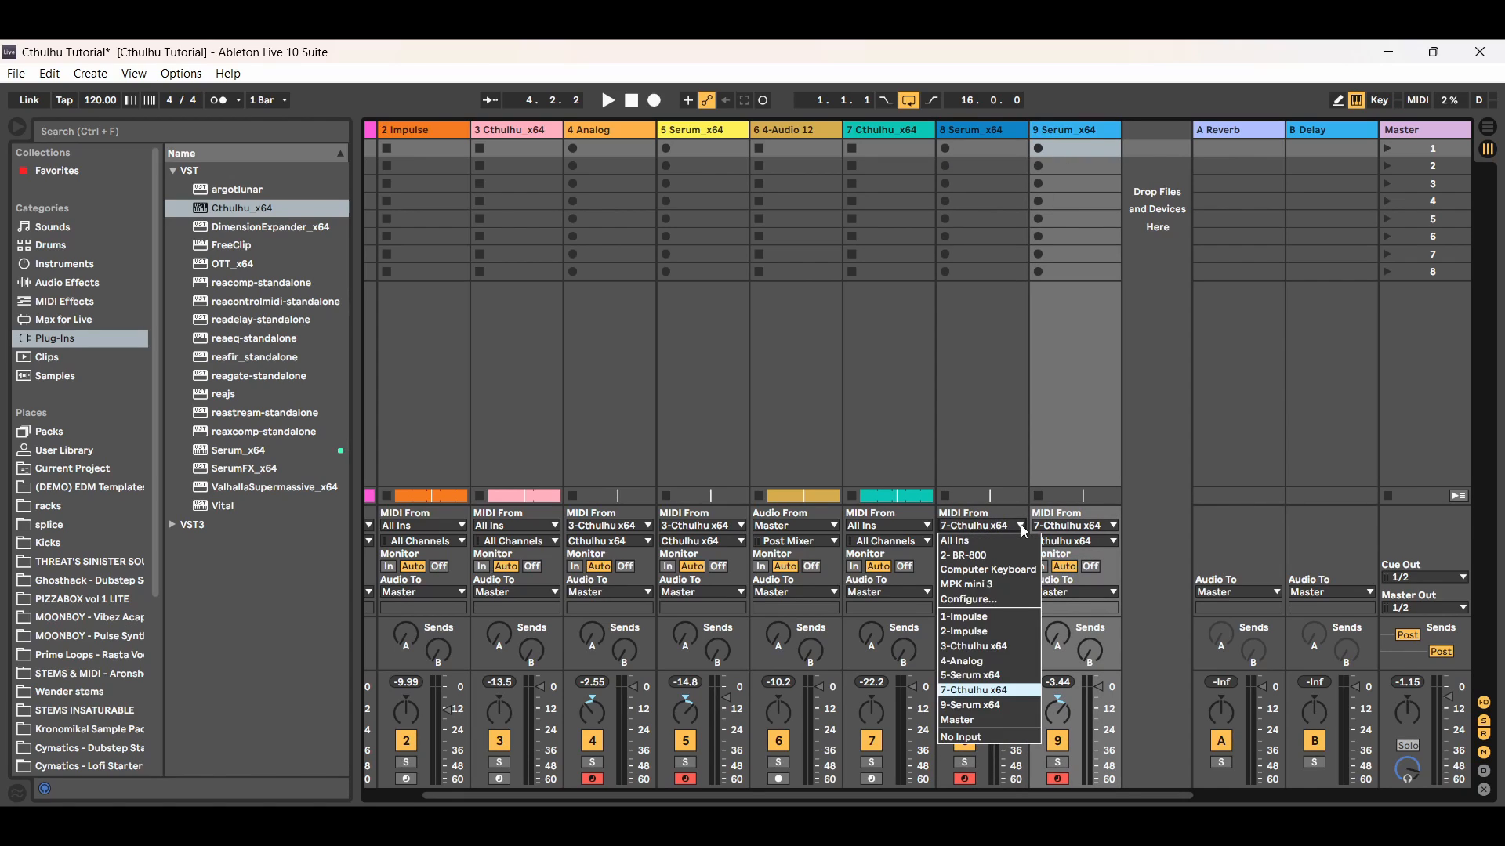
click(992, 698)
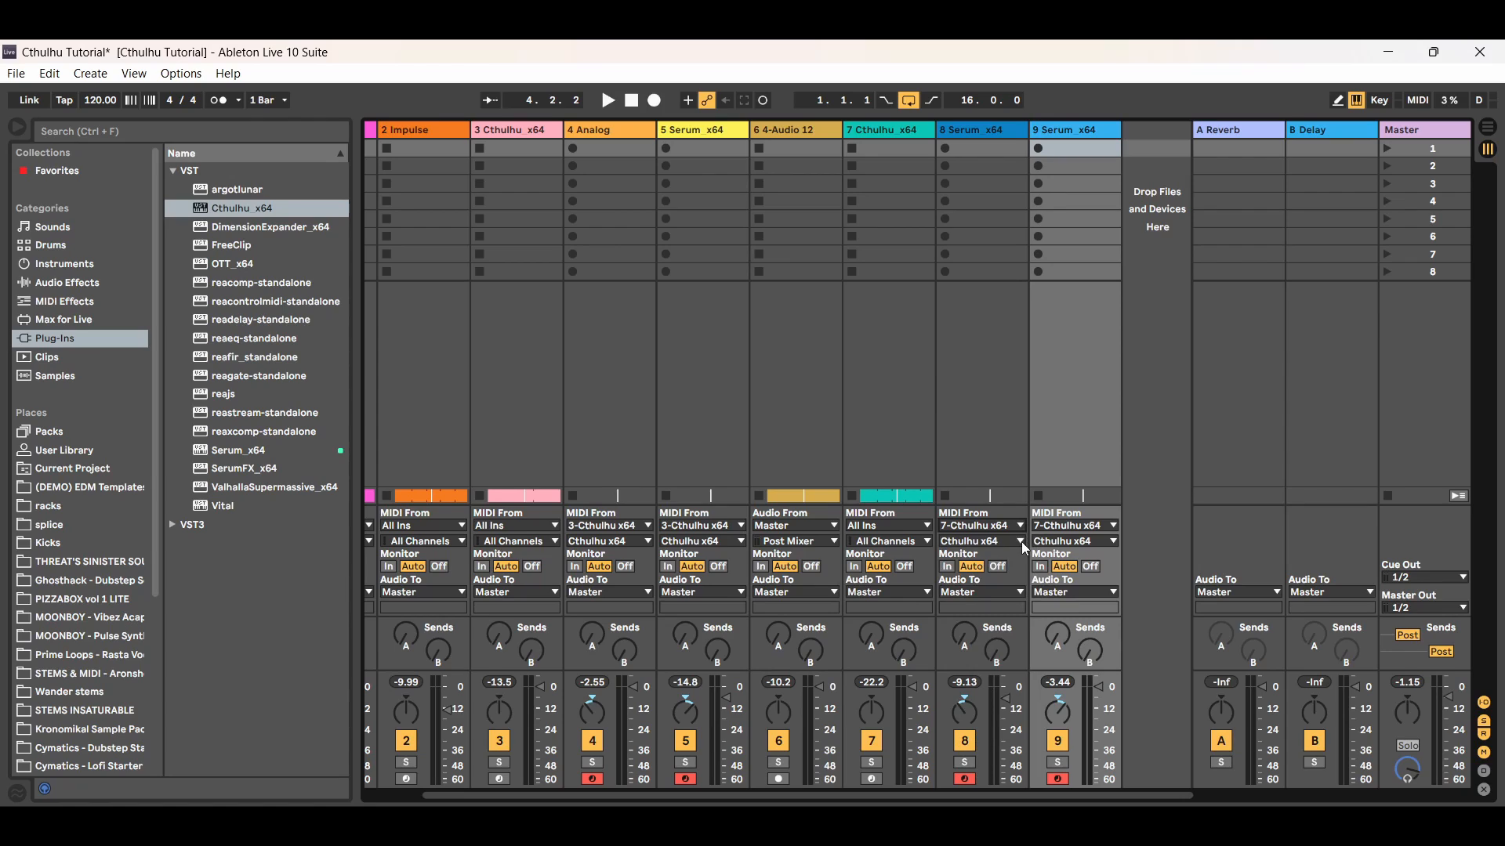
click(1021, 542)
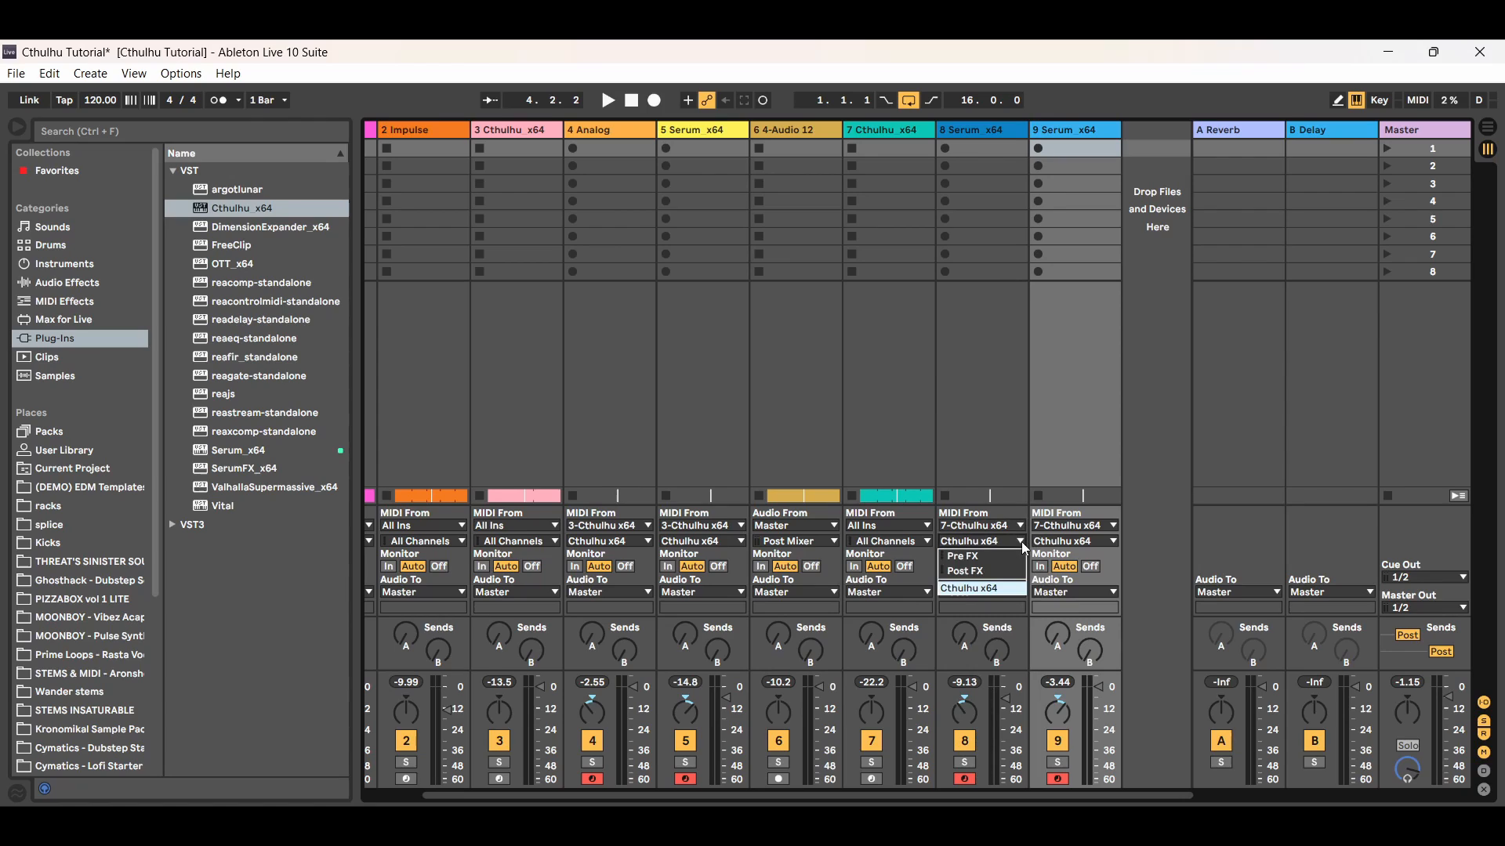
click(995, 589)
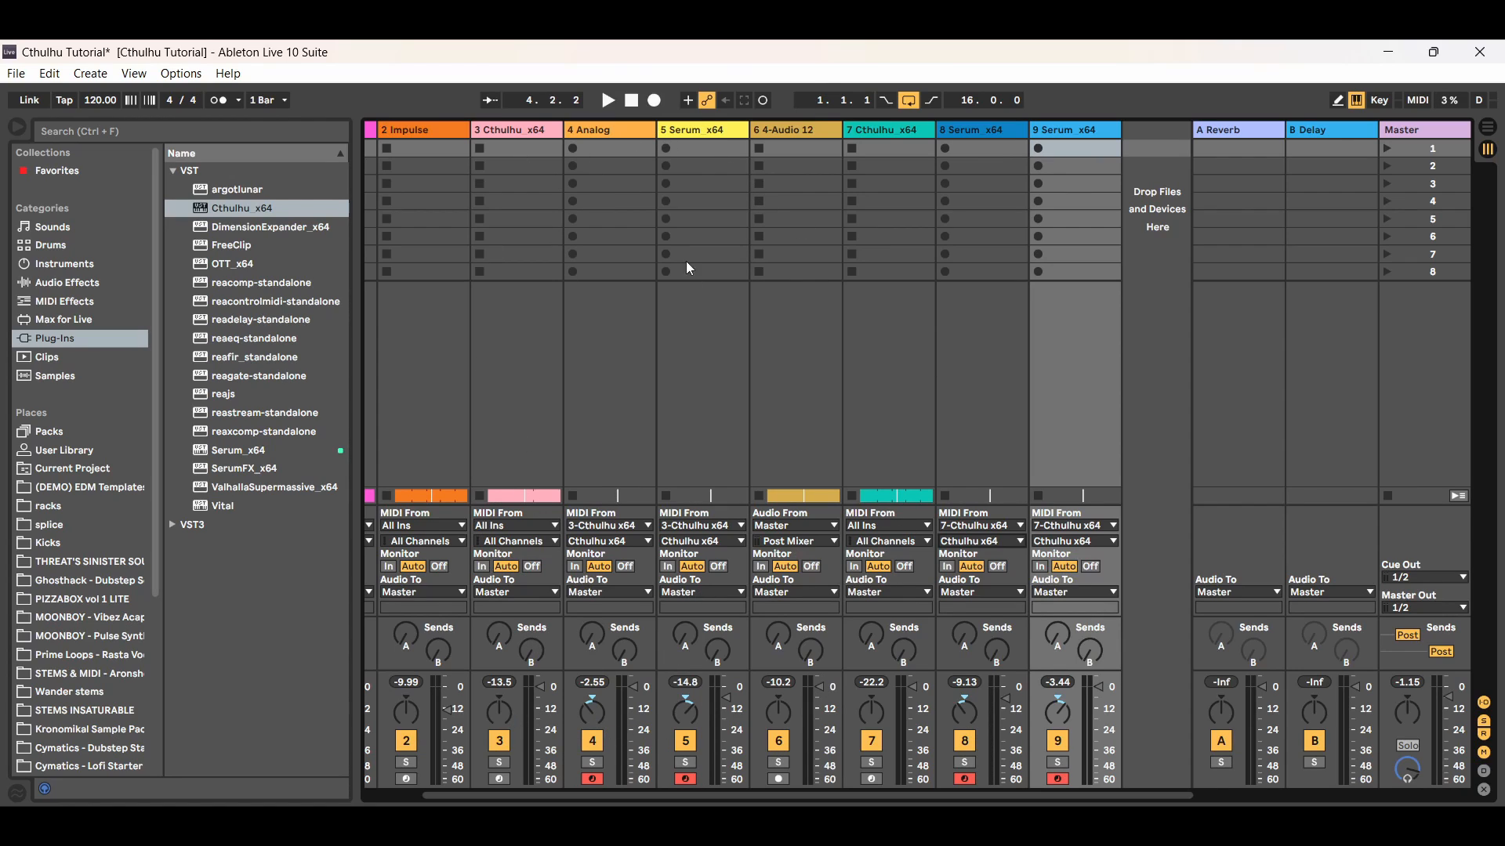
Examine Cthulhu track 3 with its Analog and Serum tracks 4 and 5, comparing it with Cthulhu track 7
click(507, 130)
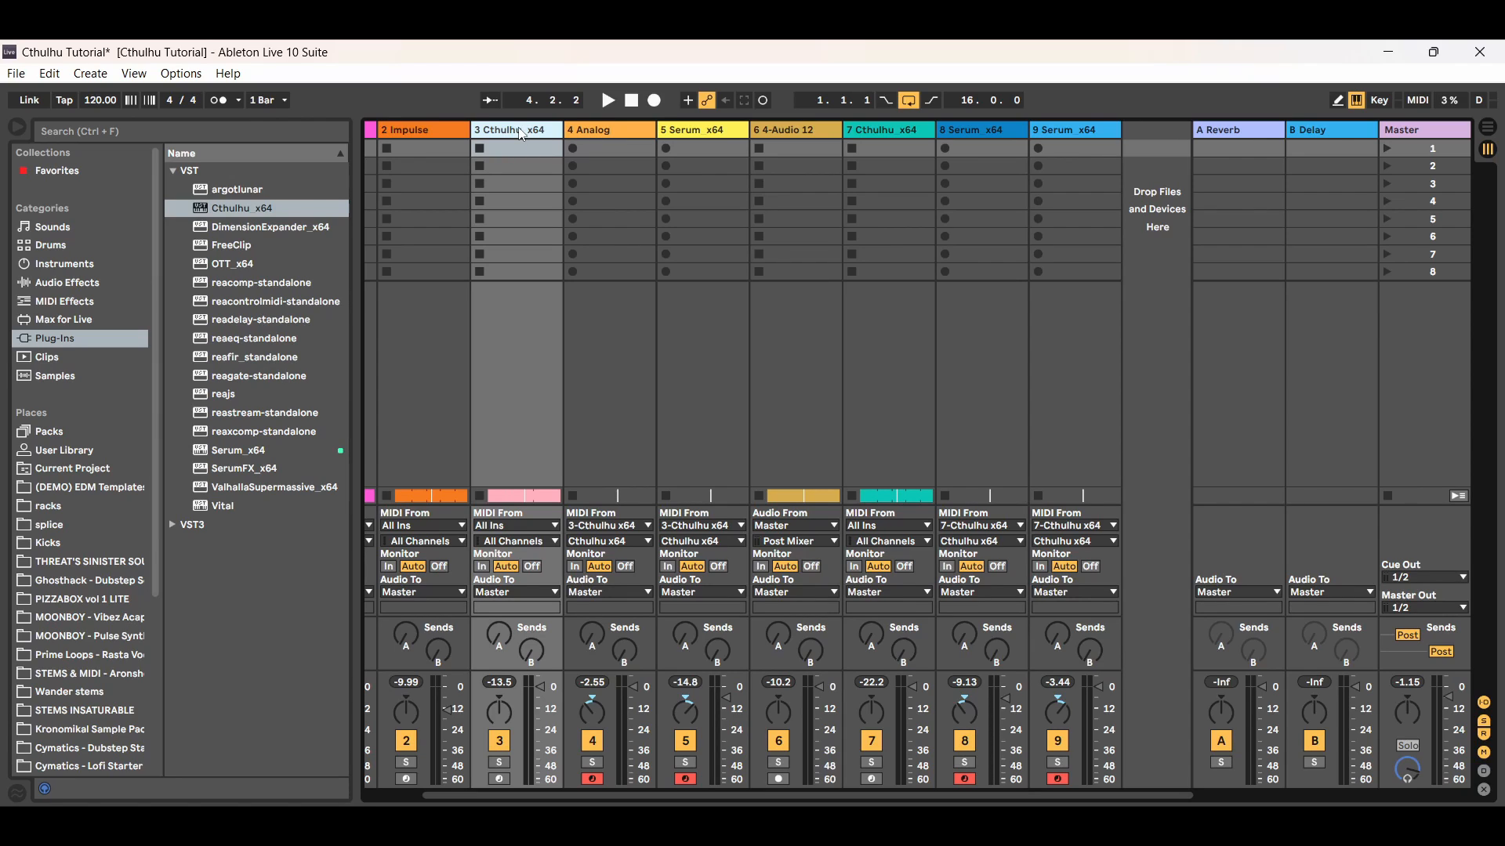
click(601, 132)
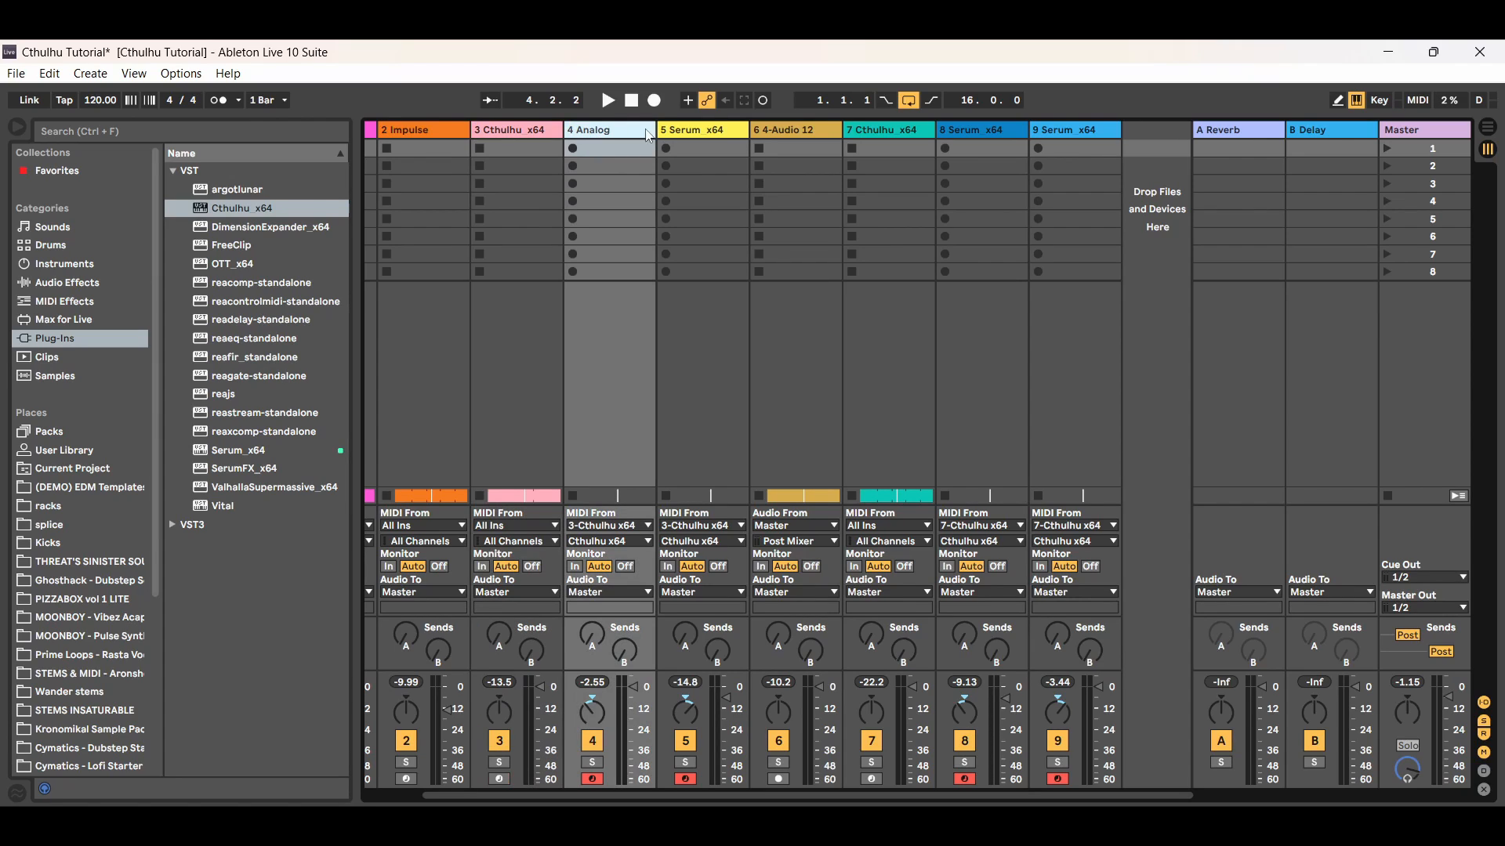
click(705, 136)
click(599, 135)
click(692, 136)
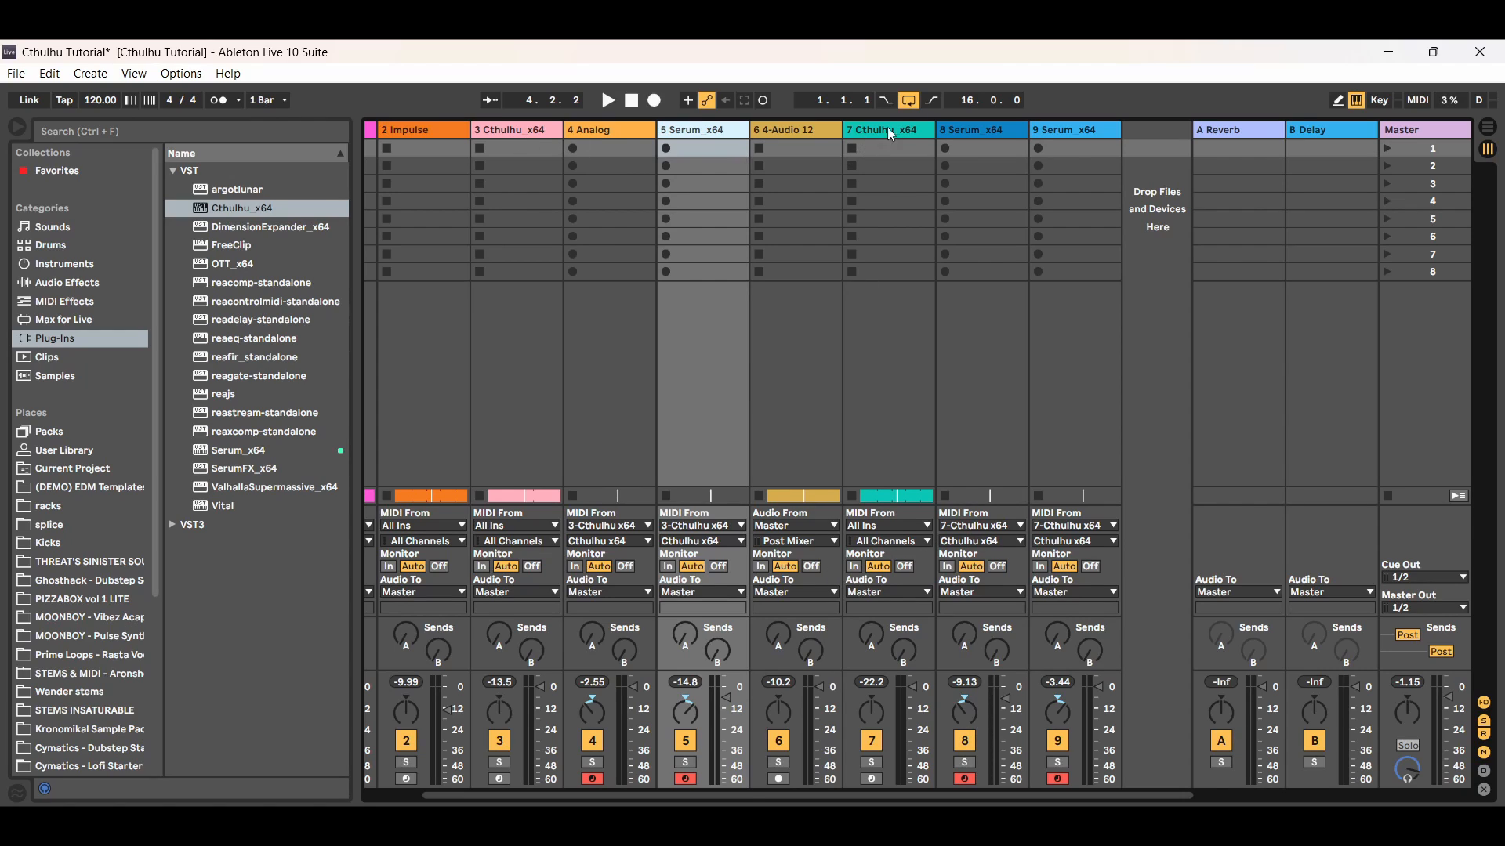
click(524, 133)
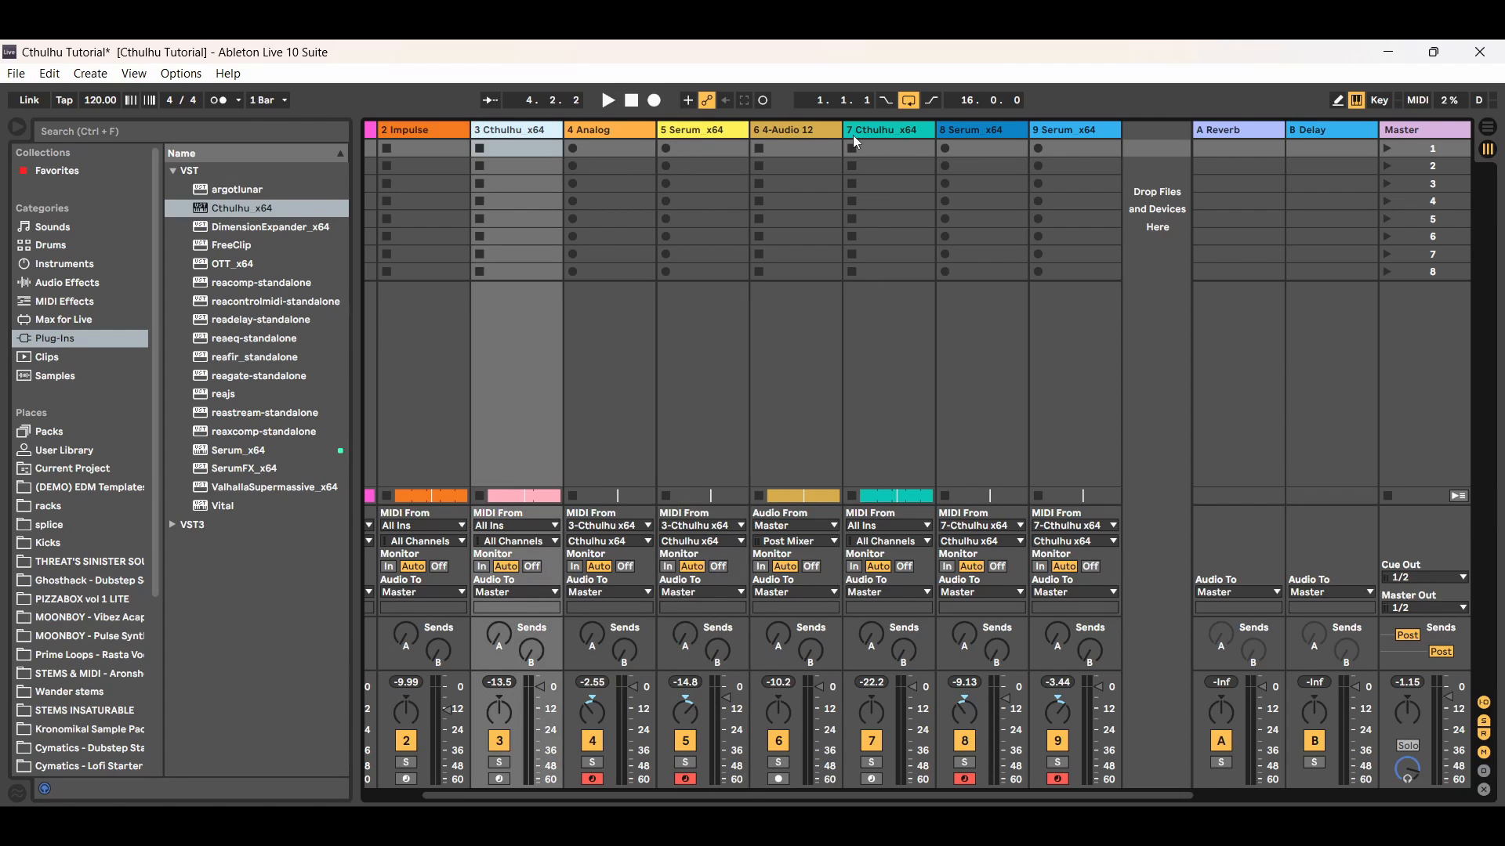
click(894, 129)
click(515, 133)
click(873, 134)
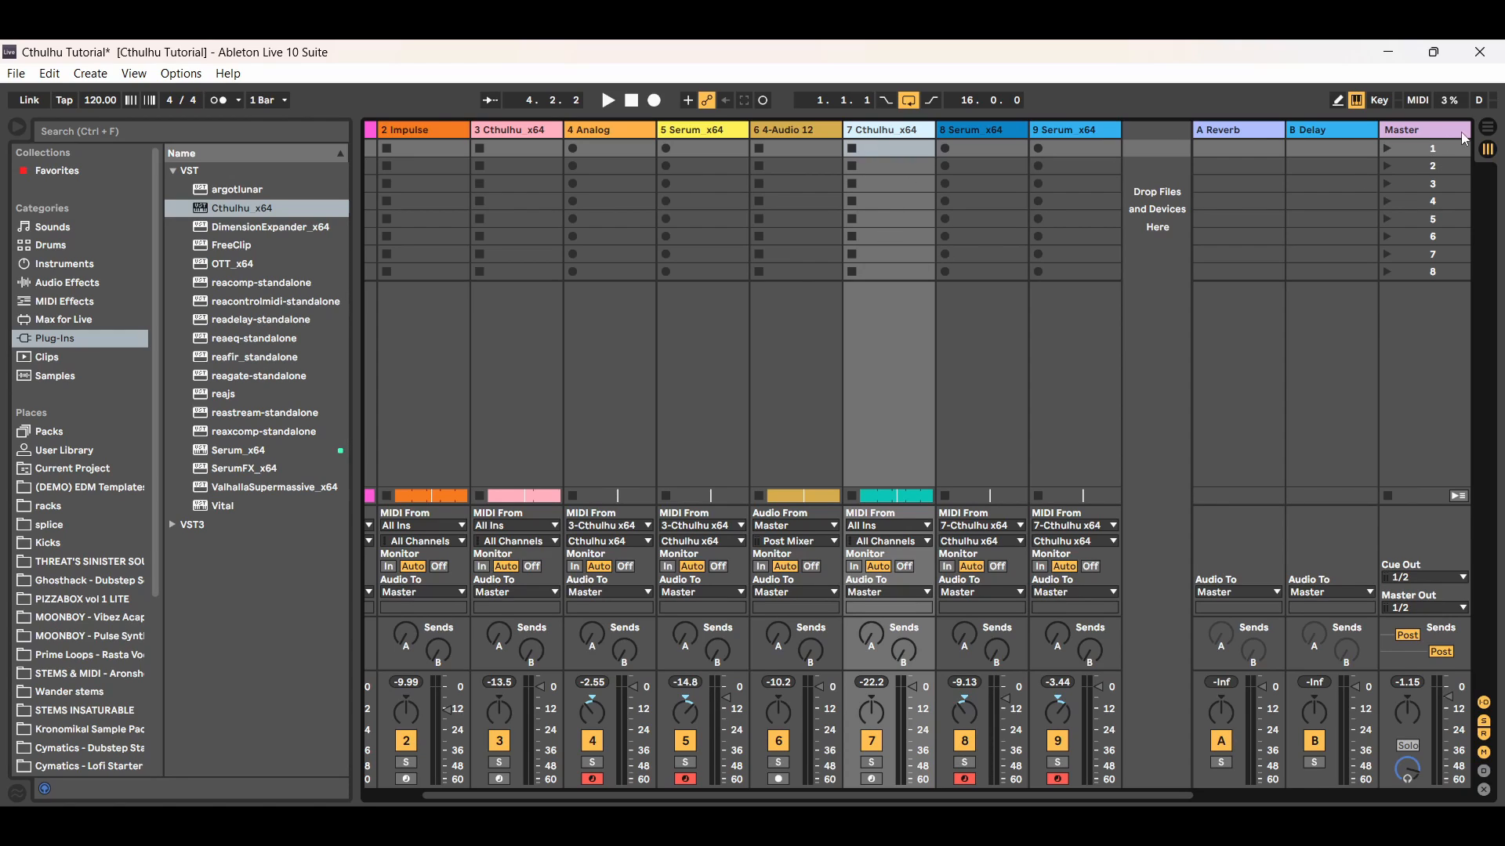
Return to Arrangement View and inspect the notes in the MIDI clip on Cthulhu track 7
click(1486, 128)
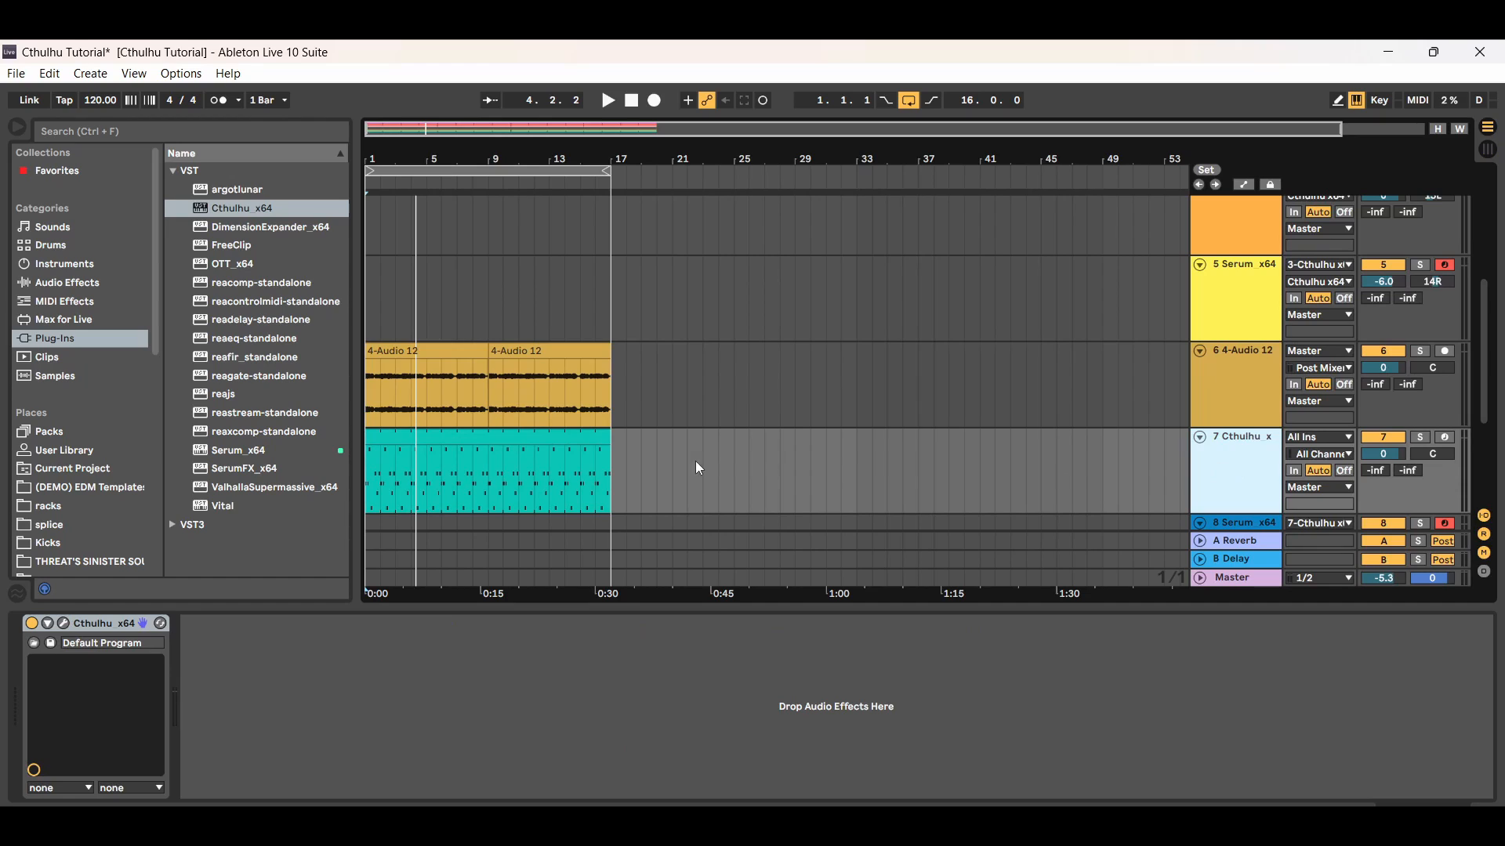
click(487, 440)
double_click(488, 440)
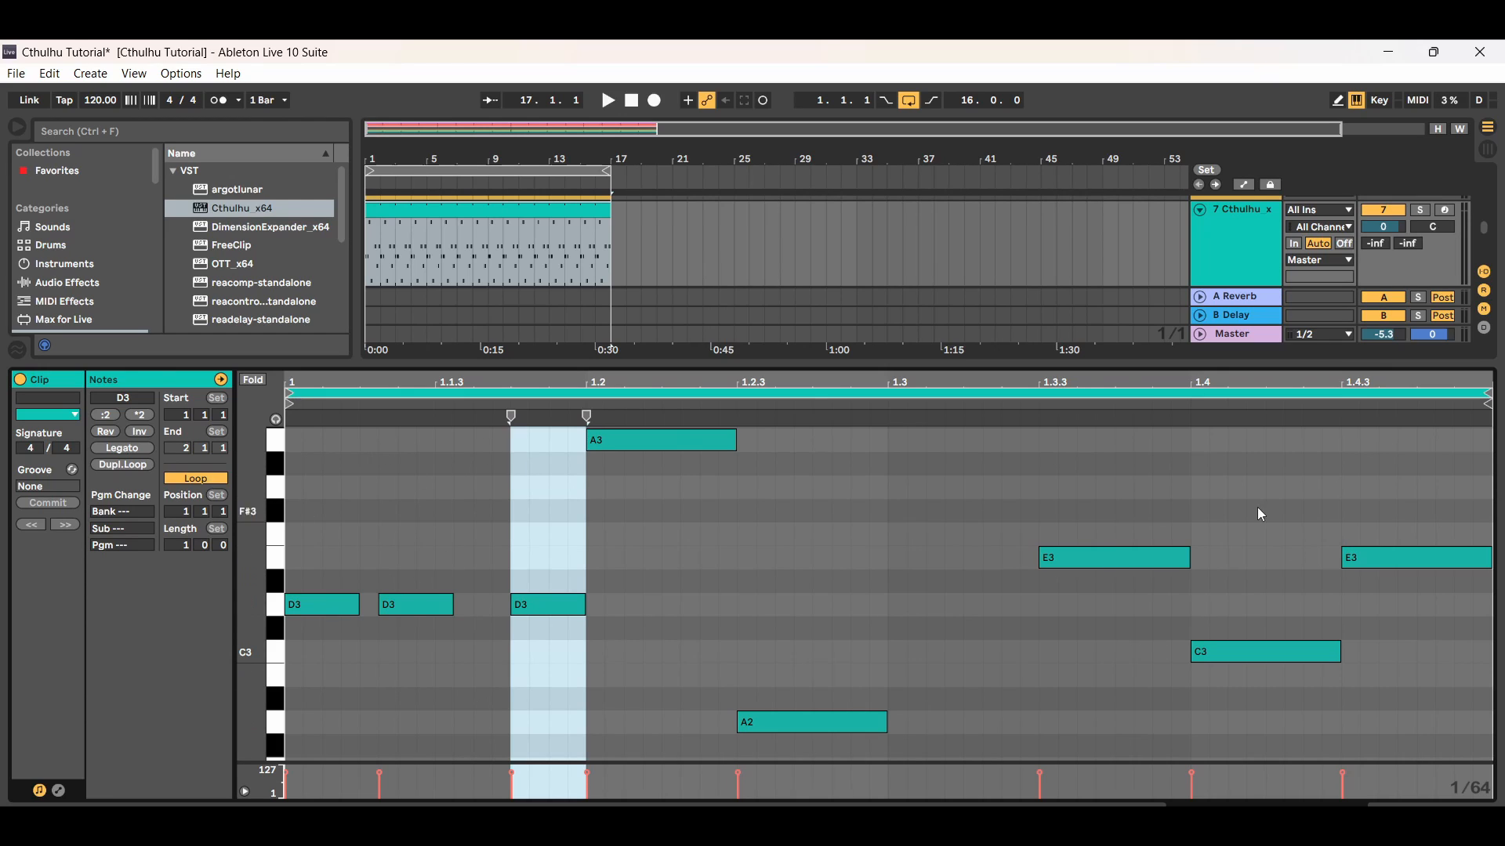
key(ctrl+alt+l)
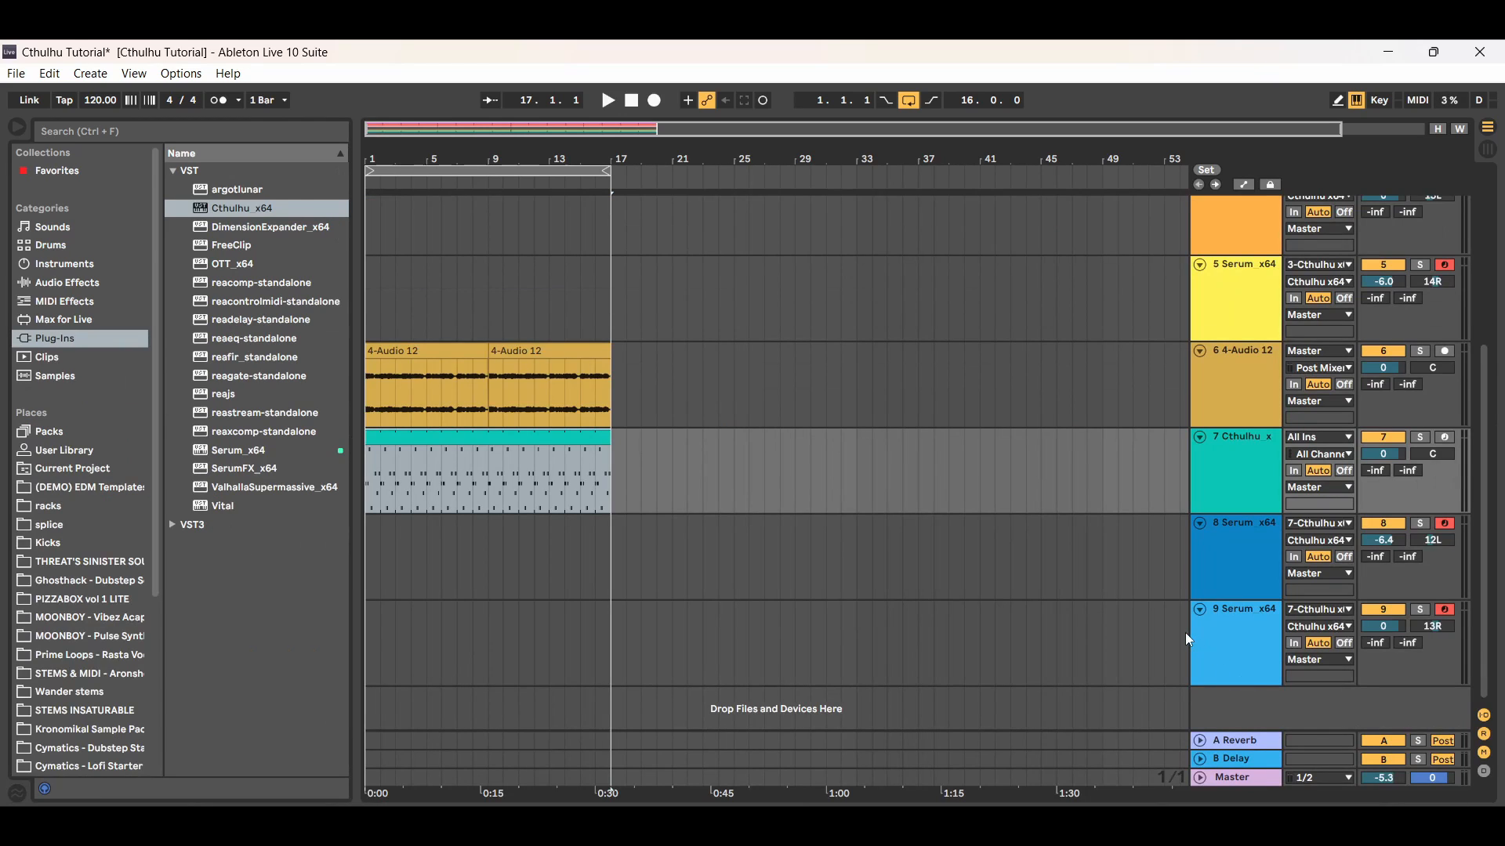
Open the Serum instrument on track 8 to view its LD Epic Lead preset, and close its window
double_click(1230, 544)
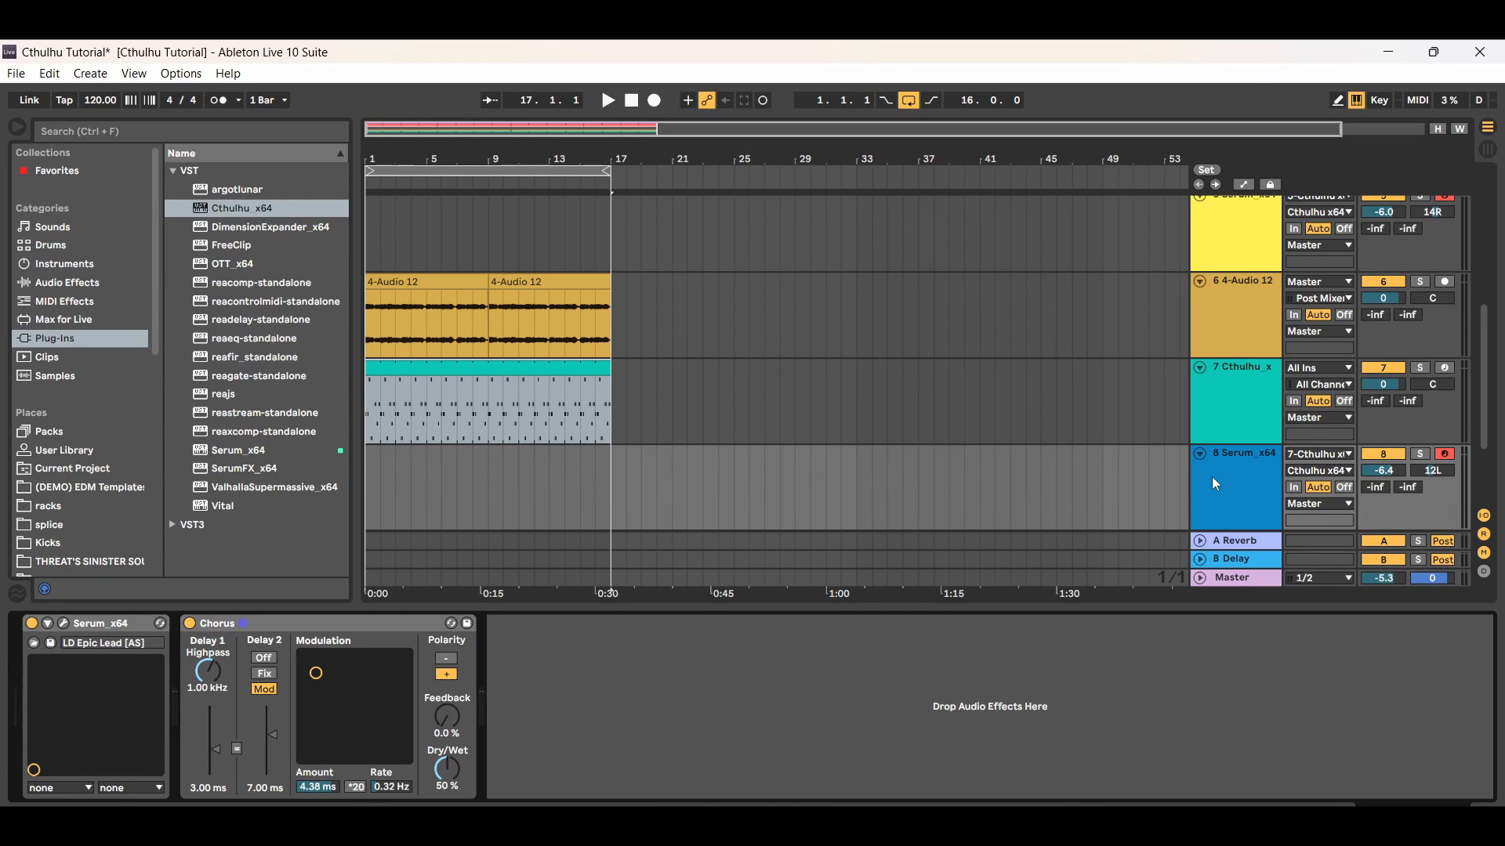
click(65, 625)
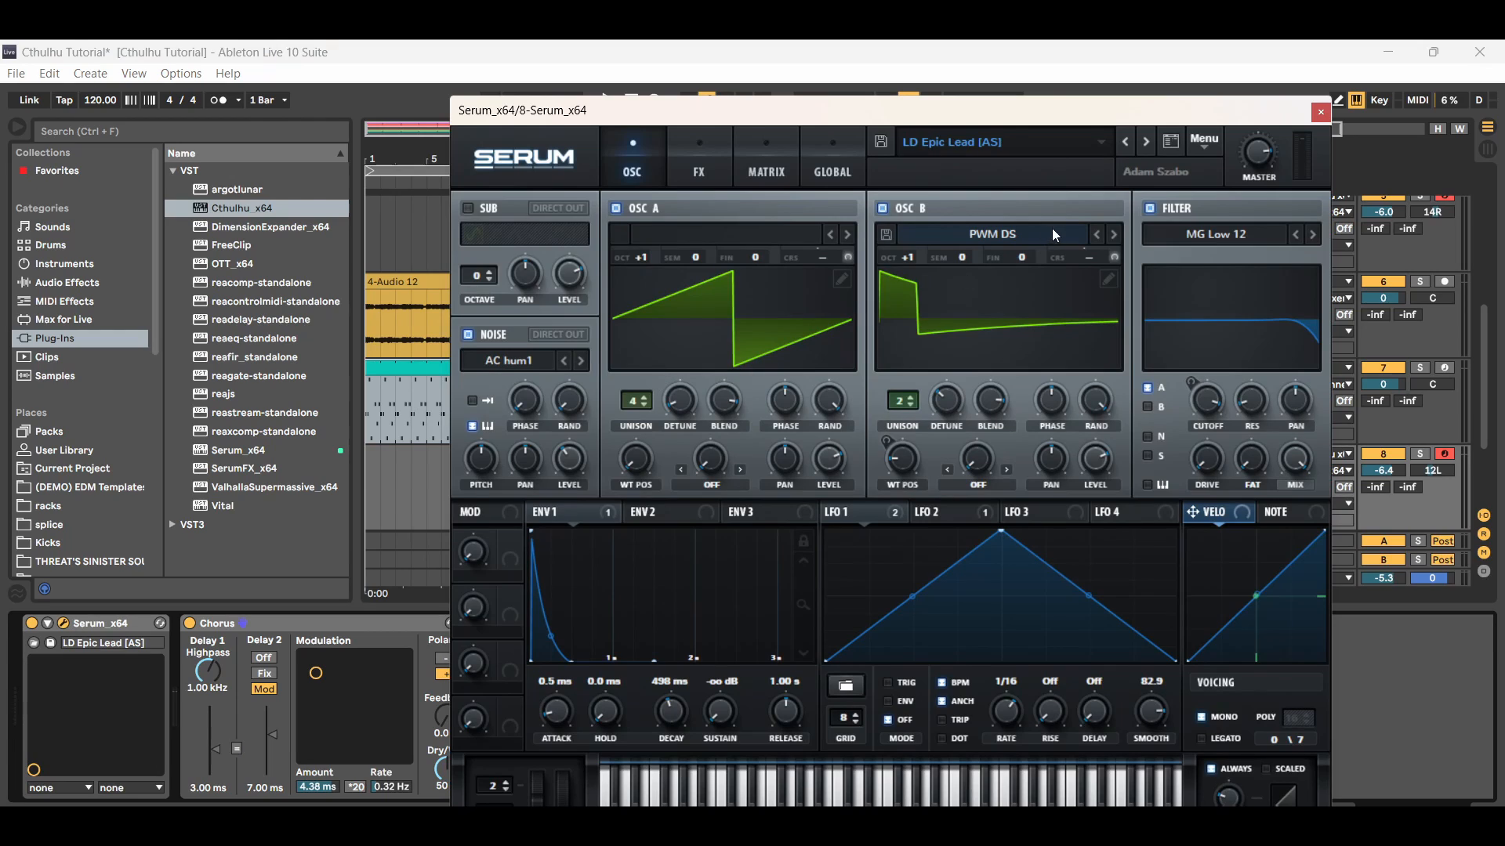
click(1321, 113)
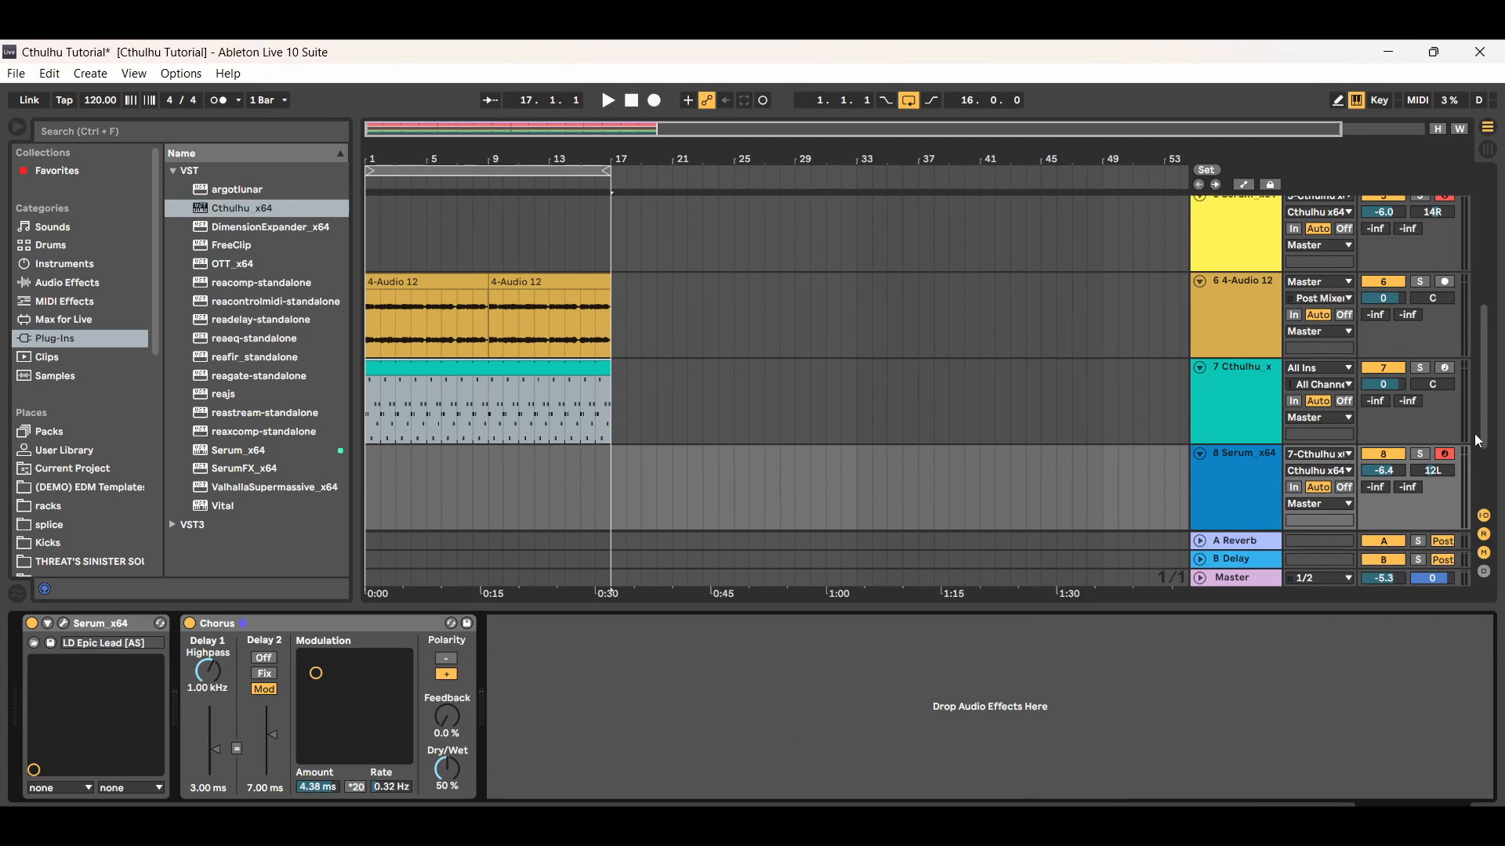
Open the Serum instrument on track 9 to view its SY Drawbar Organ preset, and close its window
scroll(1474, 434, down, 3)
click(1243, 440)
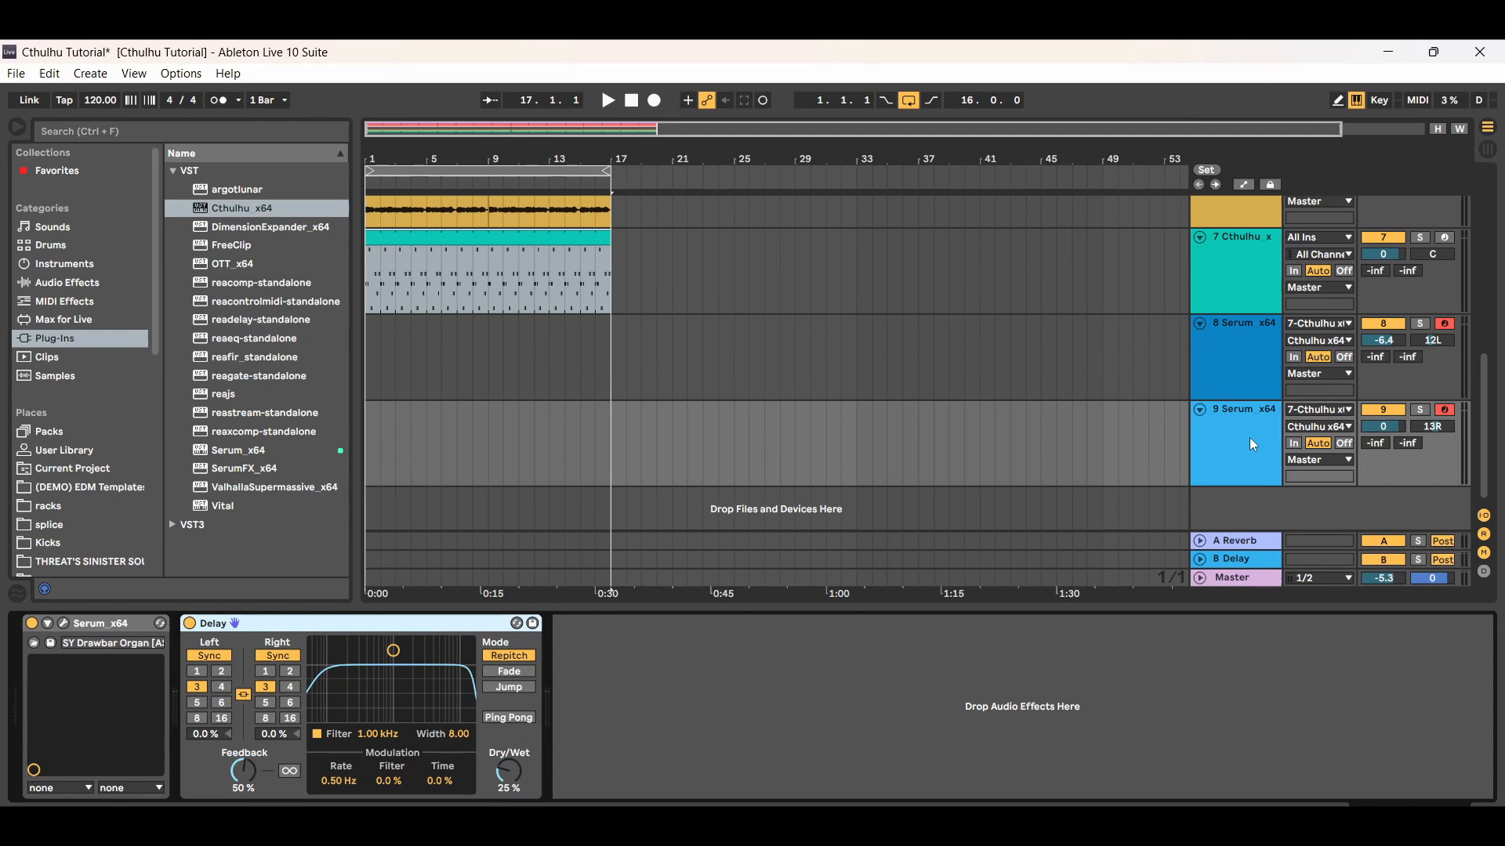
click(64, 625)
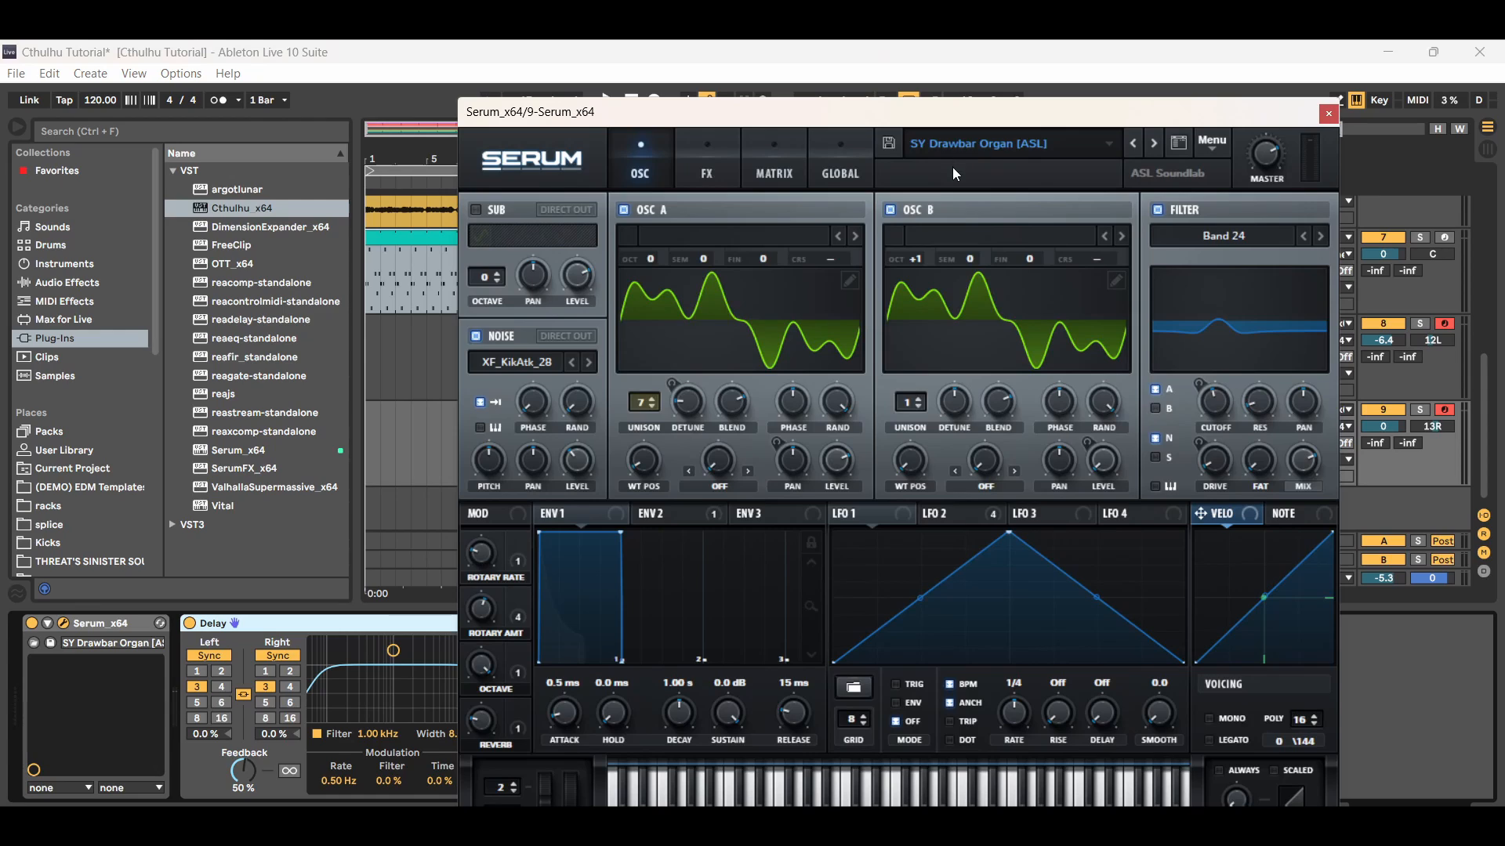
click(1329, 115)
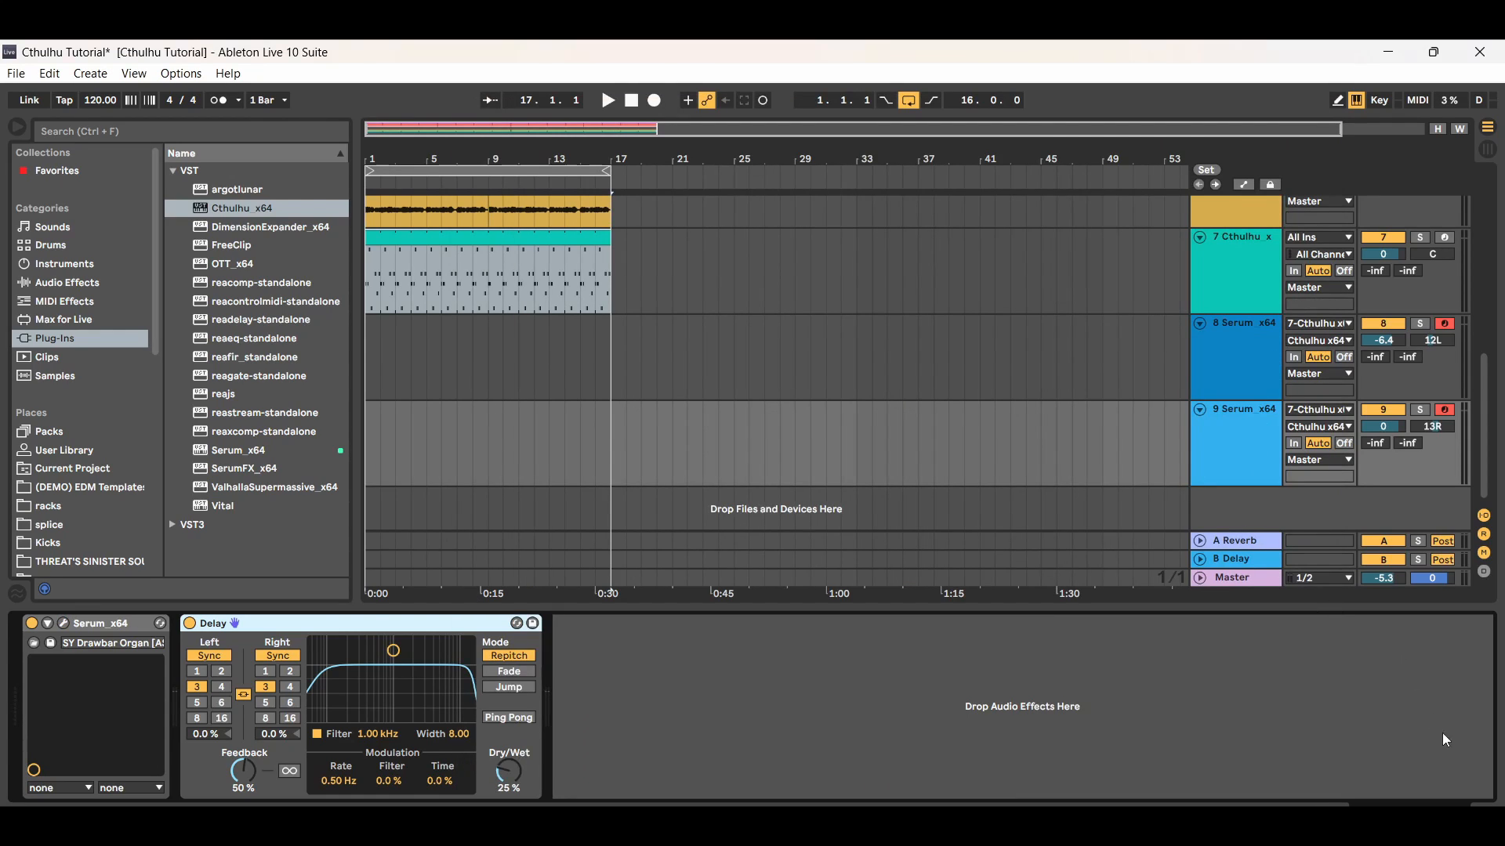
scroll(1488, 459, up, 2)
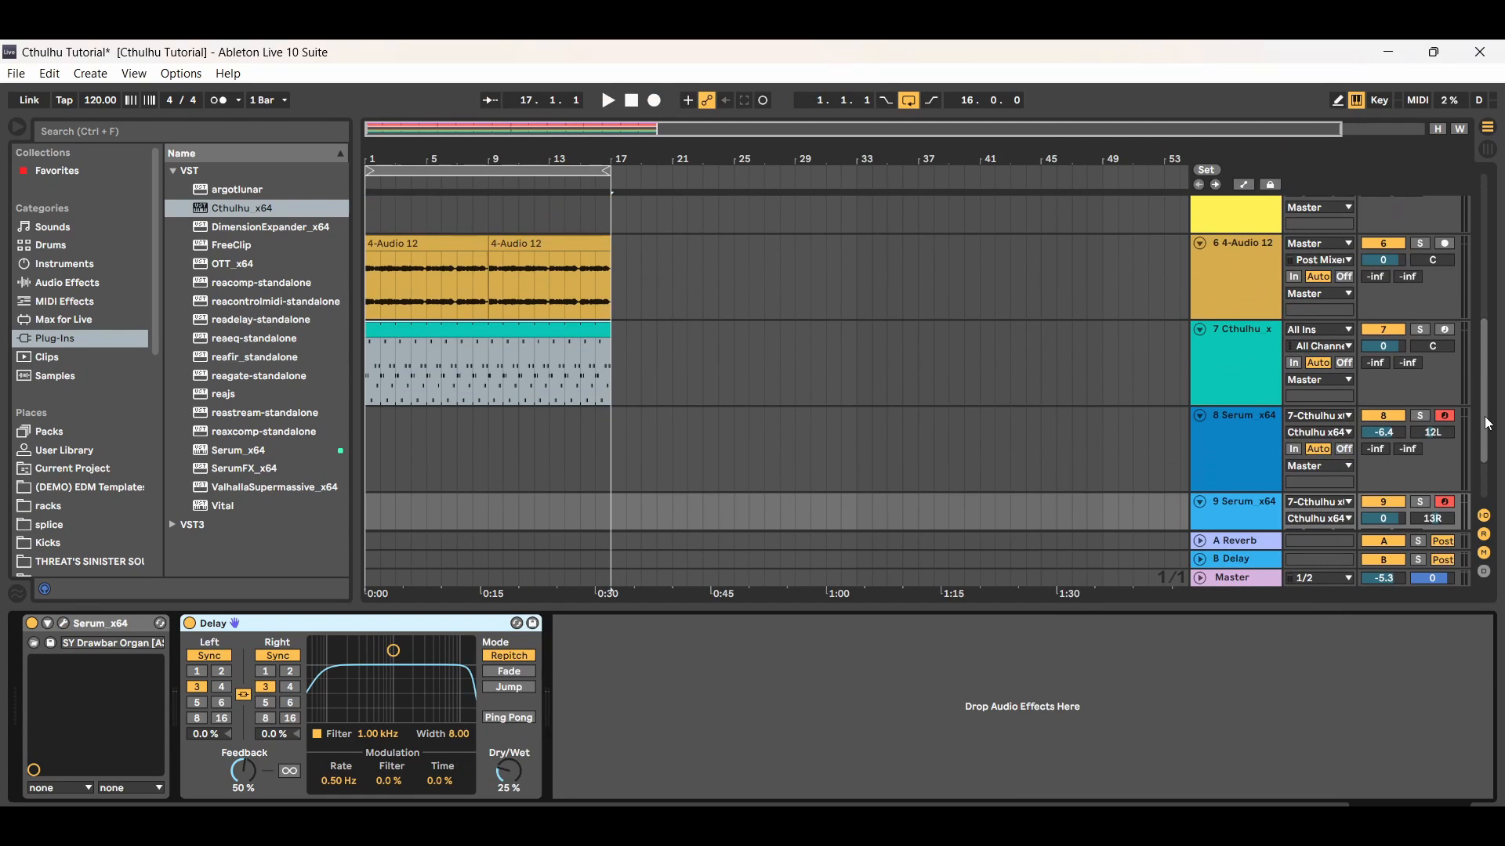
Play the arrangement and solo Cthulhu track 7 and Serum tracks 8 and 9 in turn, then restore the full mix
click(607, 101)
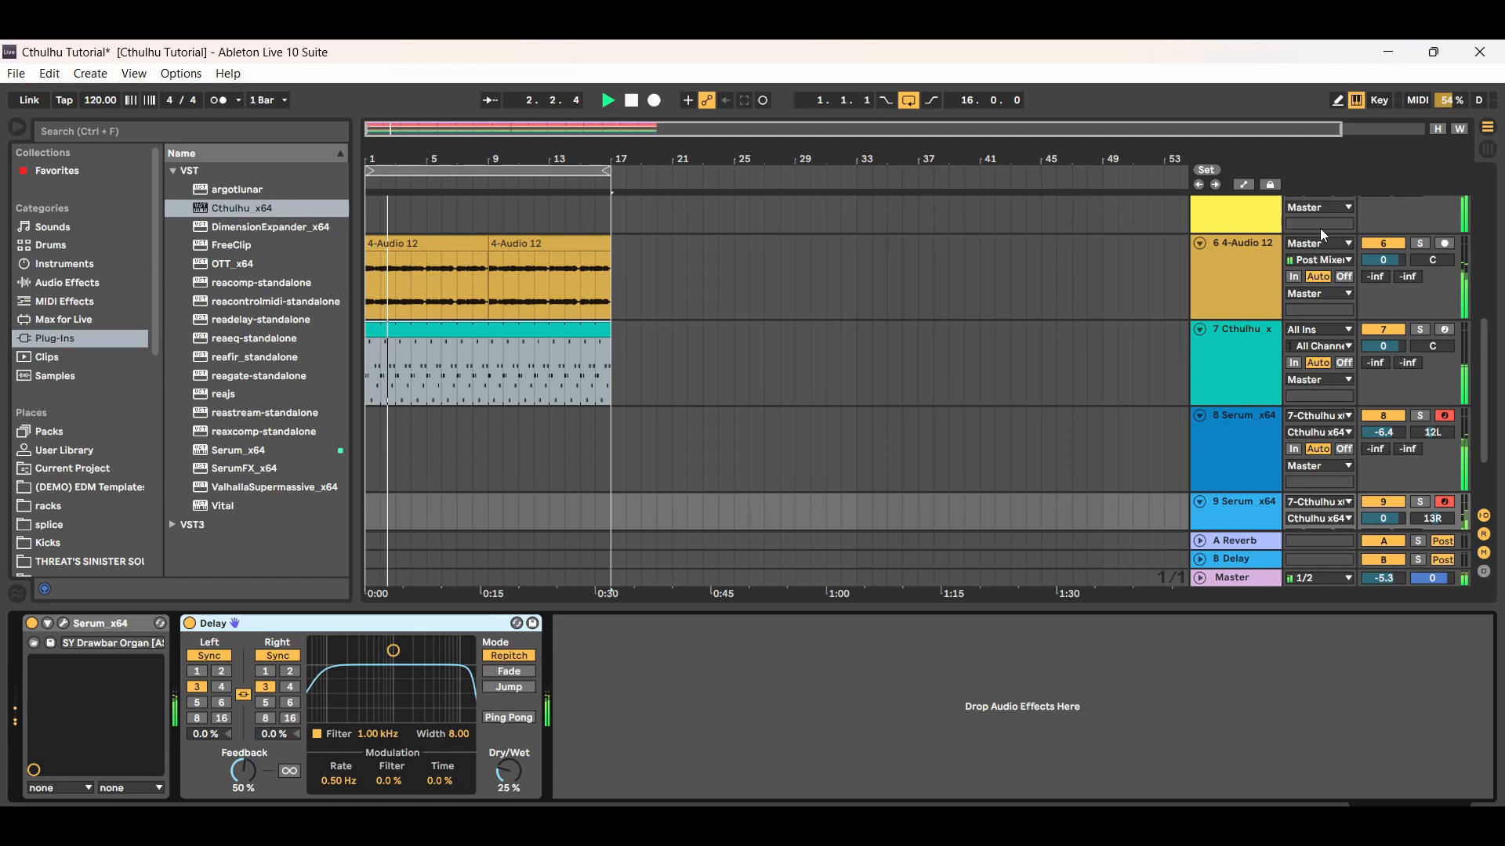
click(1421, 330)
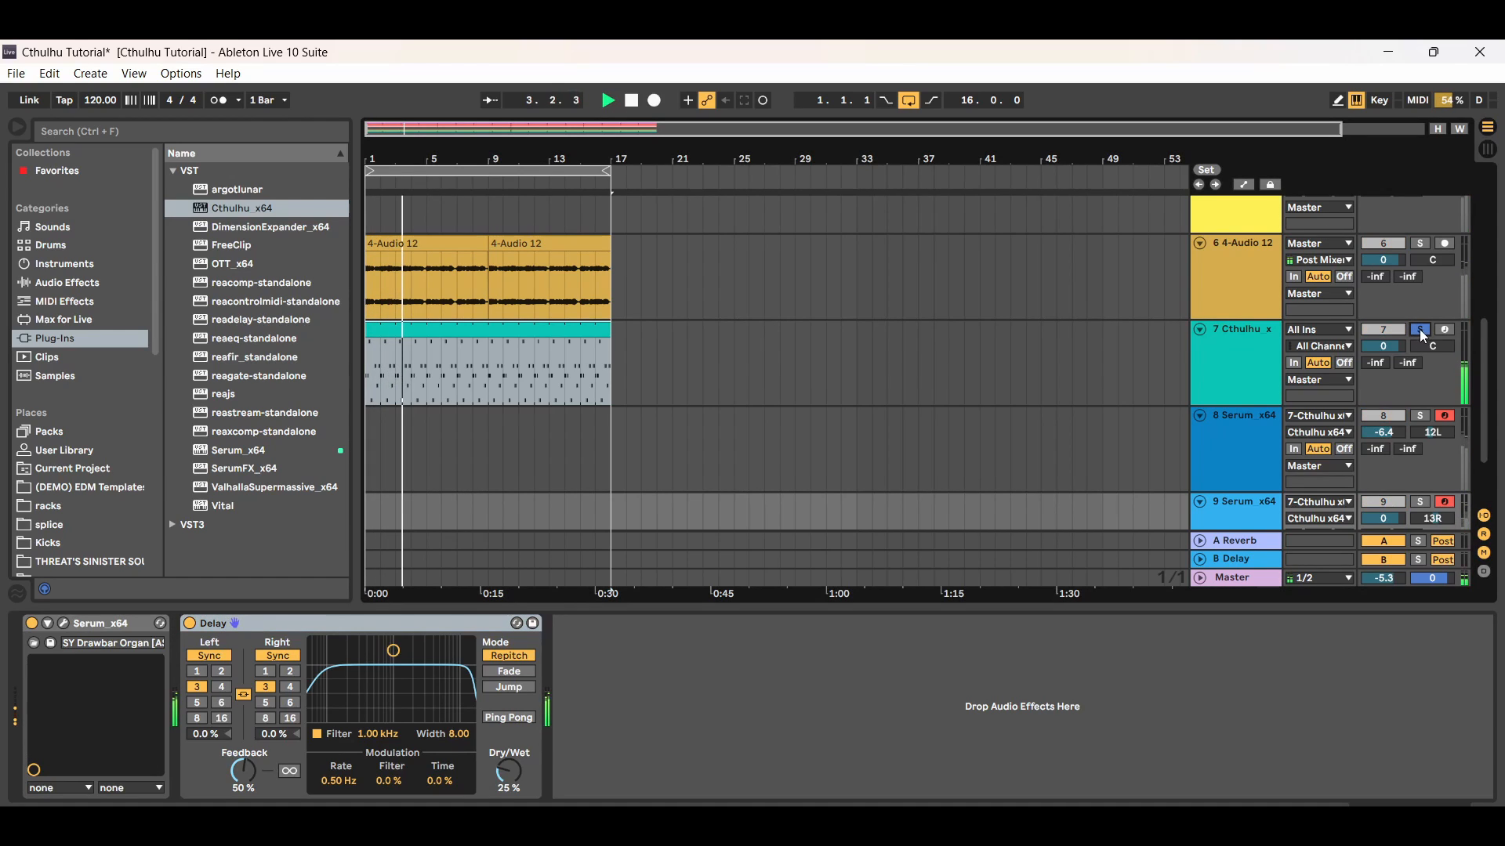
click(1421, 416)
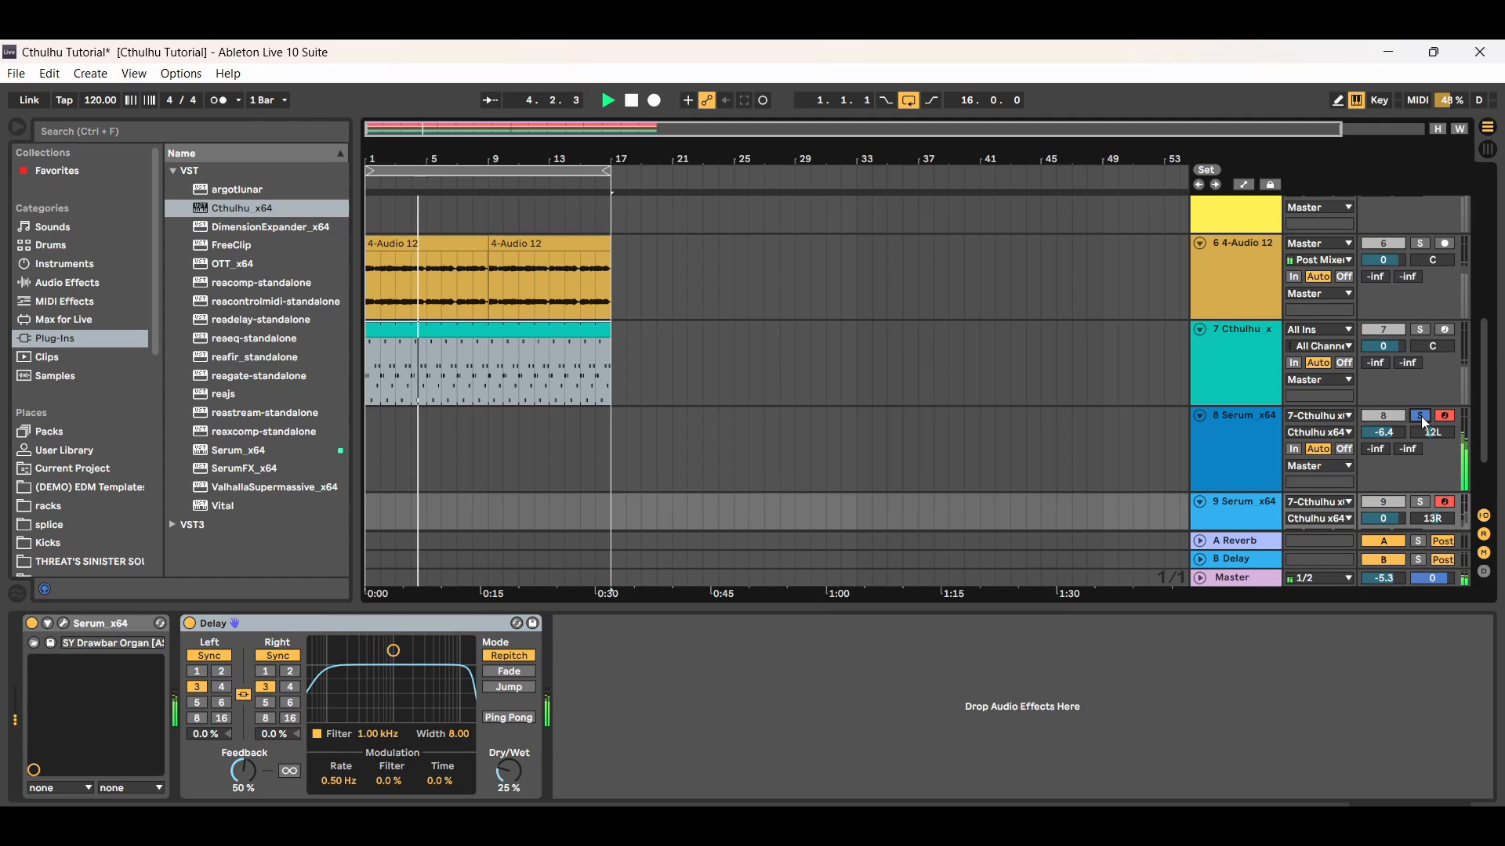
click(1420, 503)
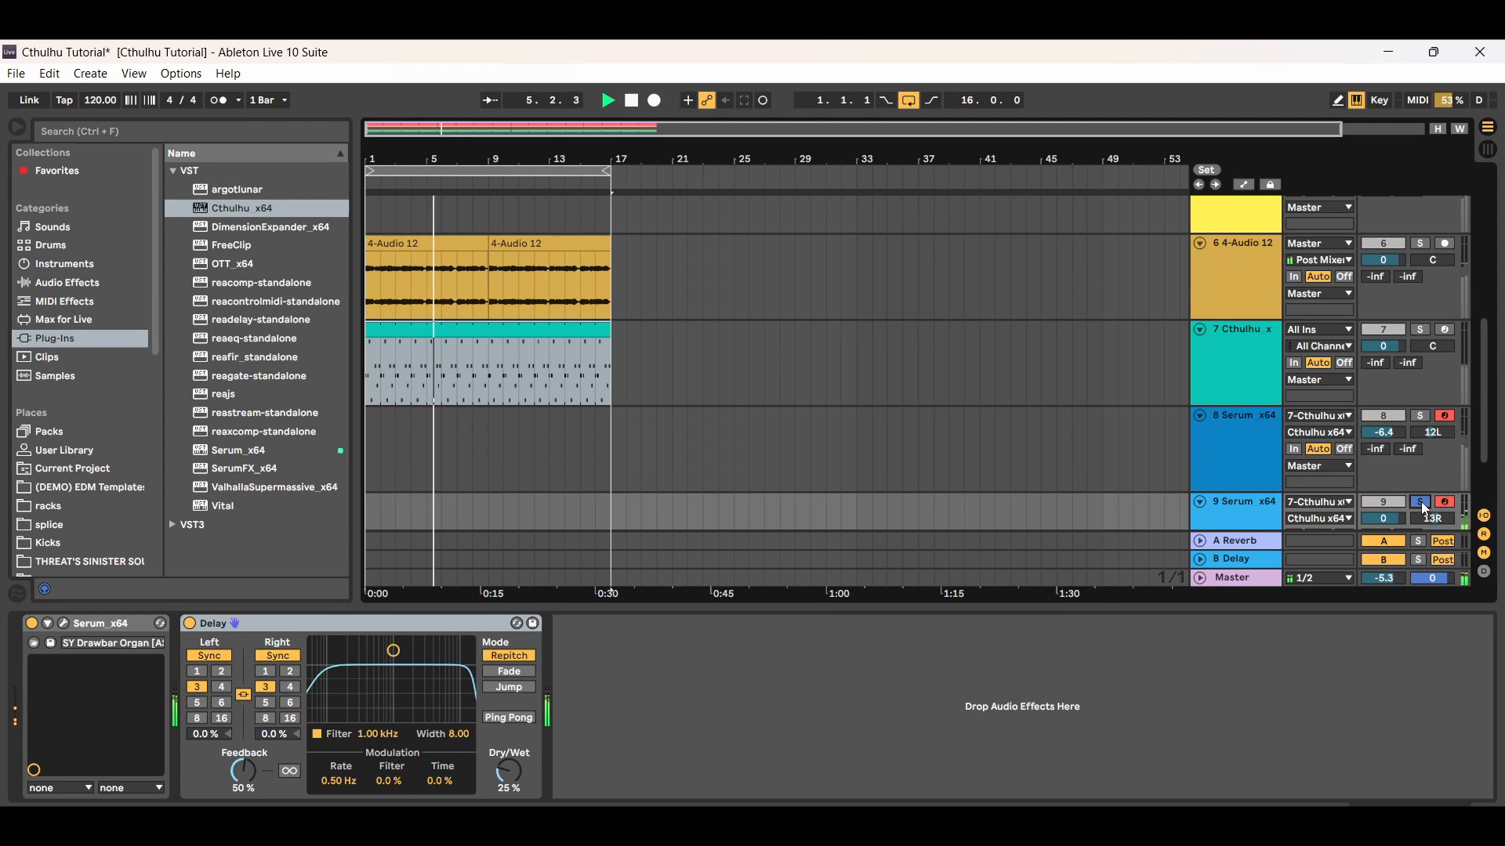
click(1421, 501)
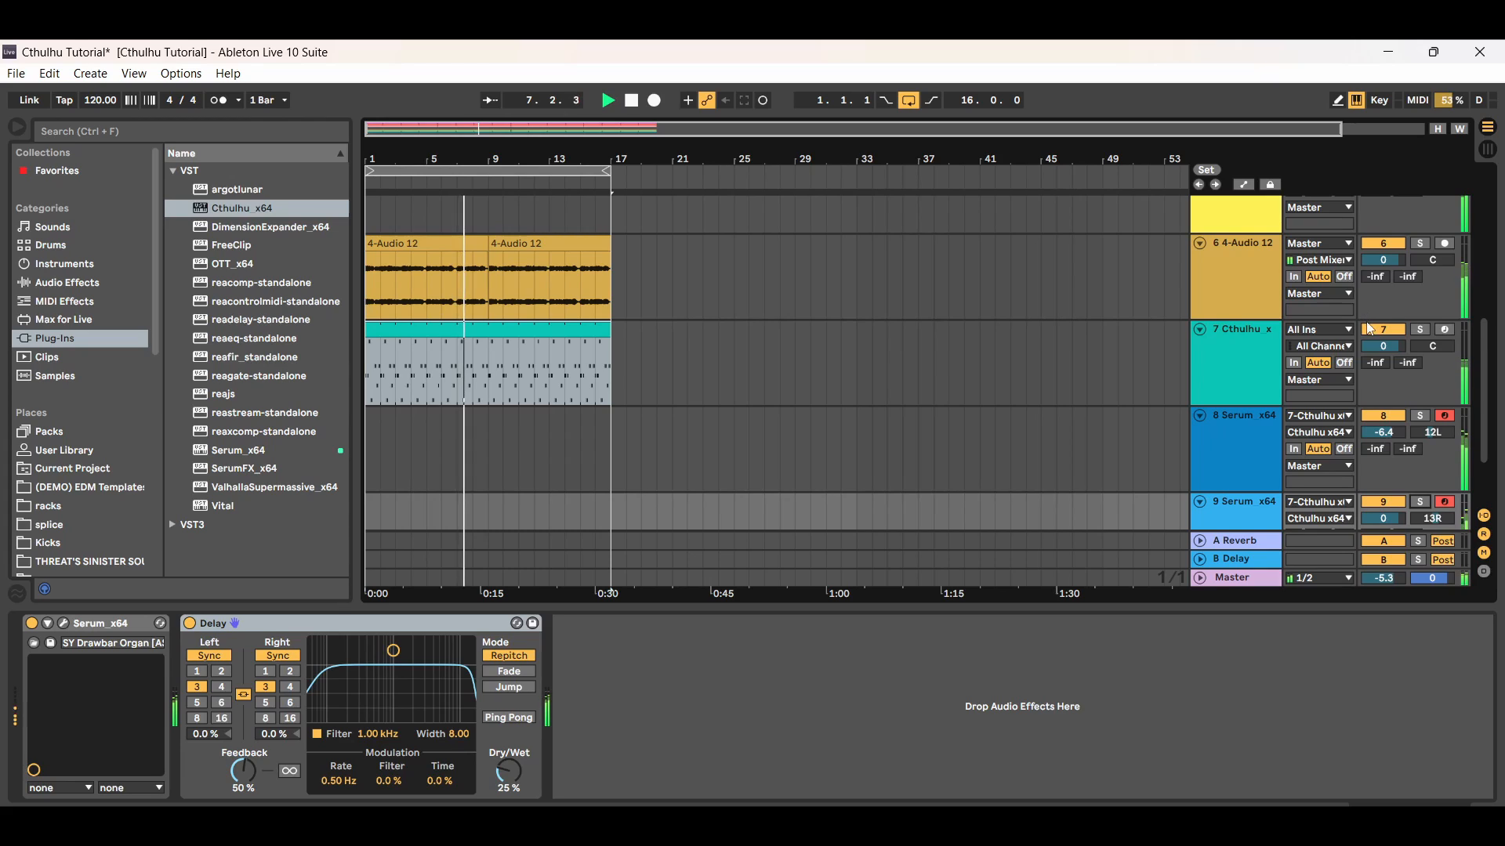
Hide the browser and the device view so the arrangement's tracks fill the window
click(17, 128)
key(ctrl+alt+l)
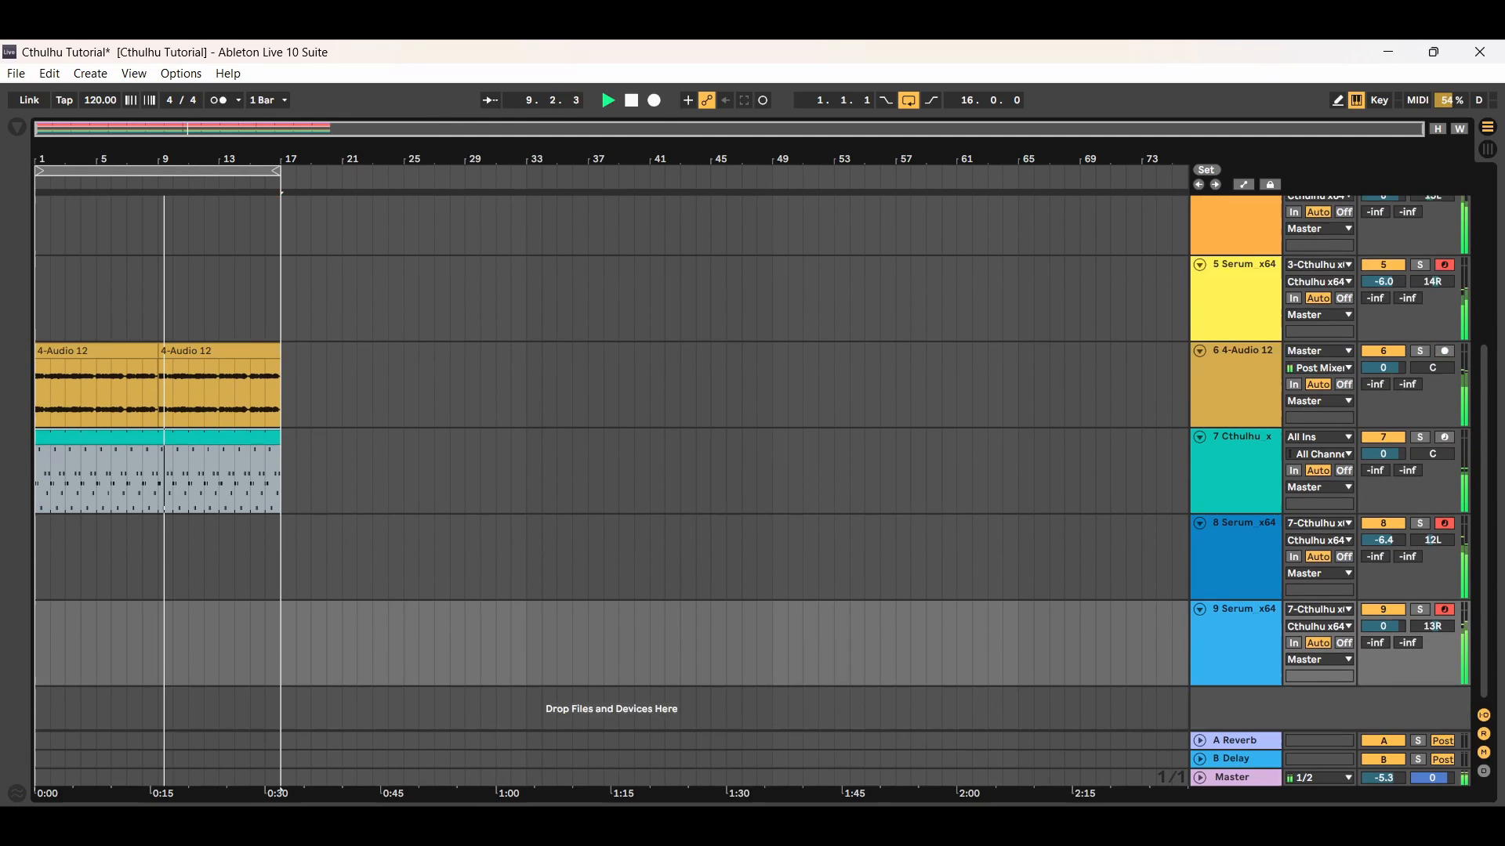
scroll(1493, 430, up, 4)
scroll(1493, 429, up, 2)
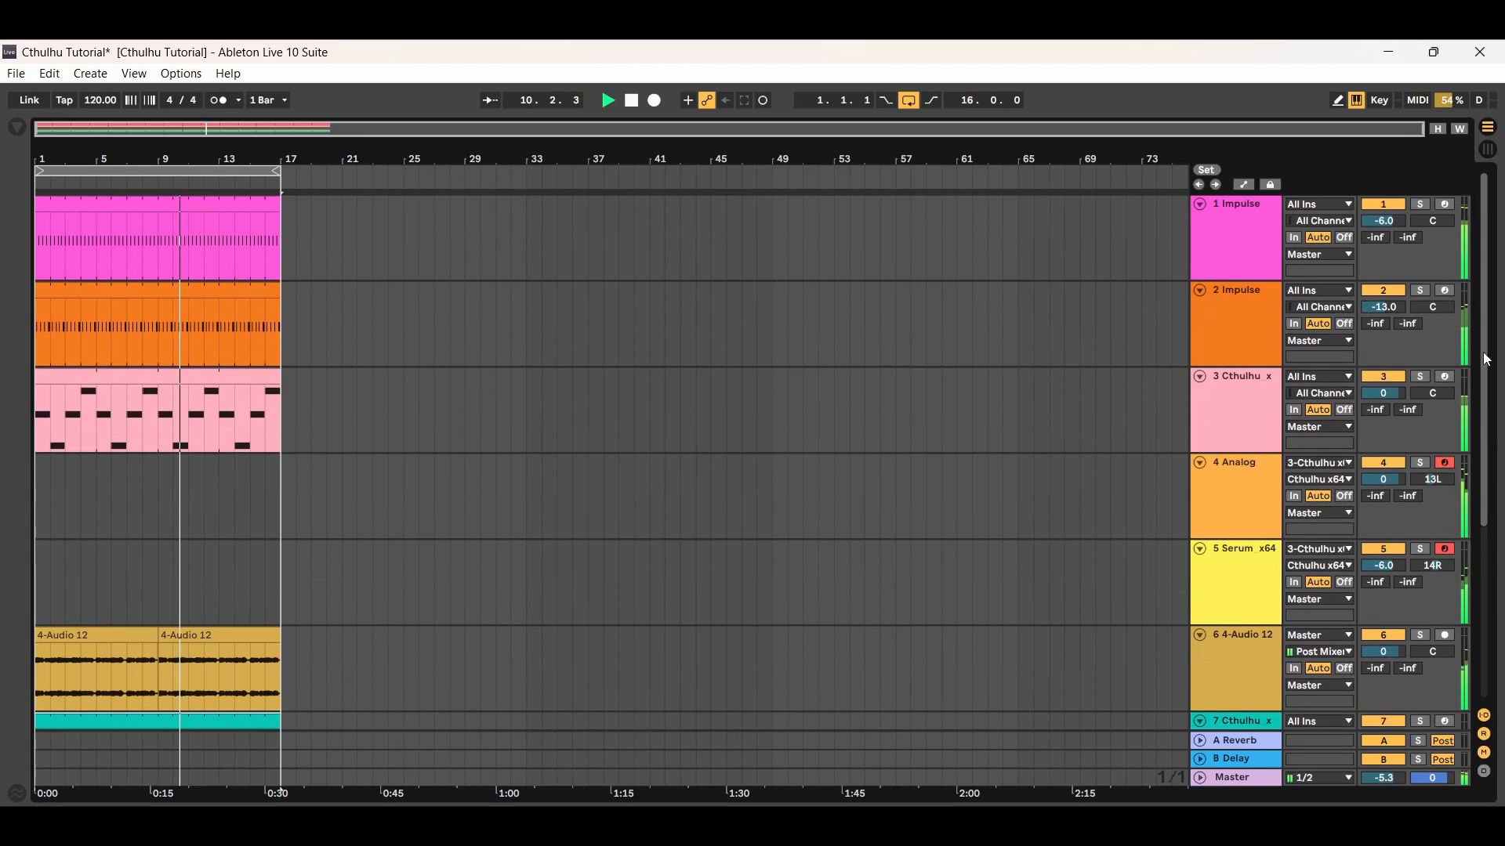
Solo Cthulhu track 3, Analog track 4 and Serum track 5 one after another during playback, and clear the solo
click(1420, 377)
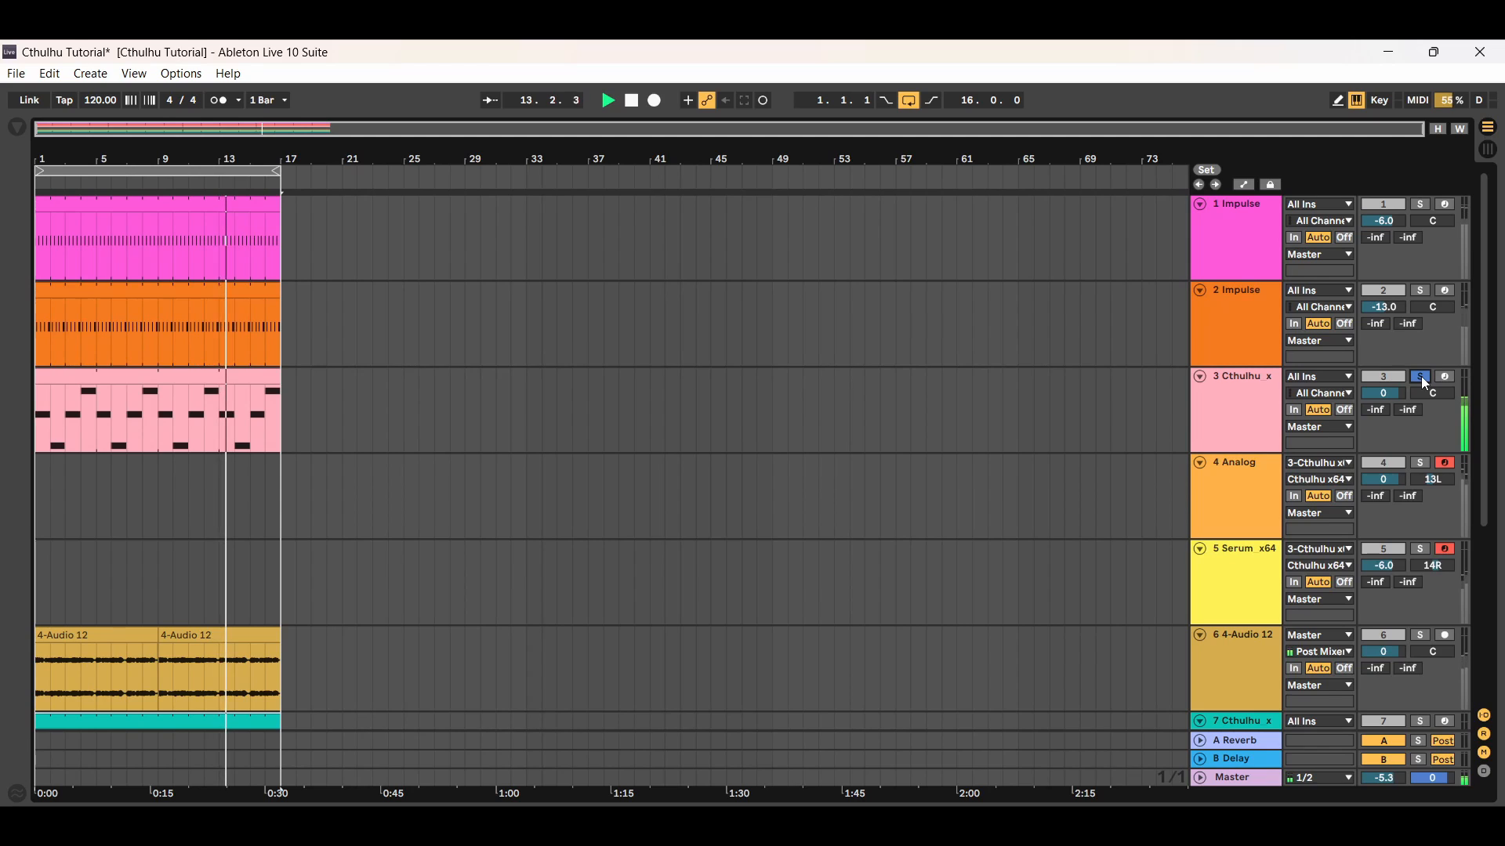
click(1421, 377)
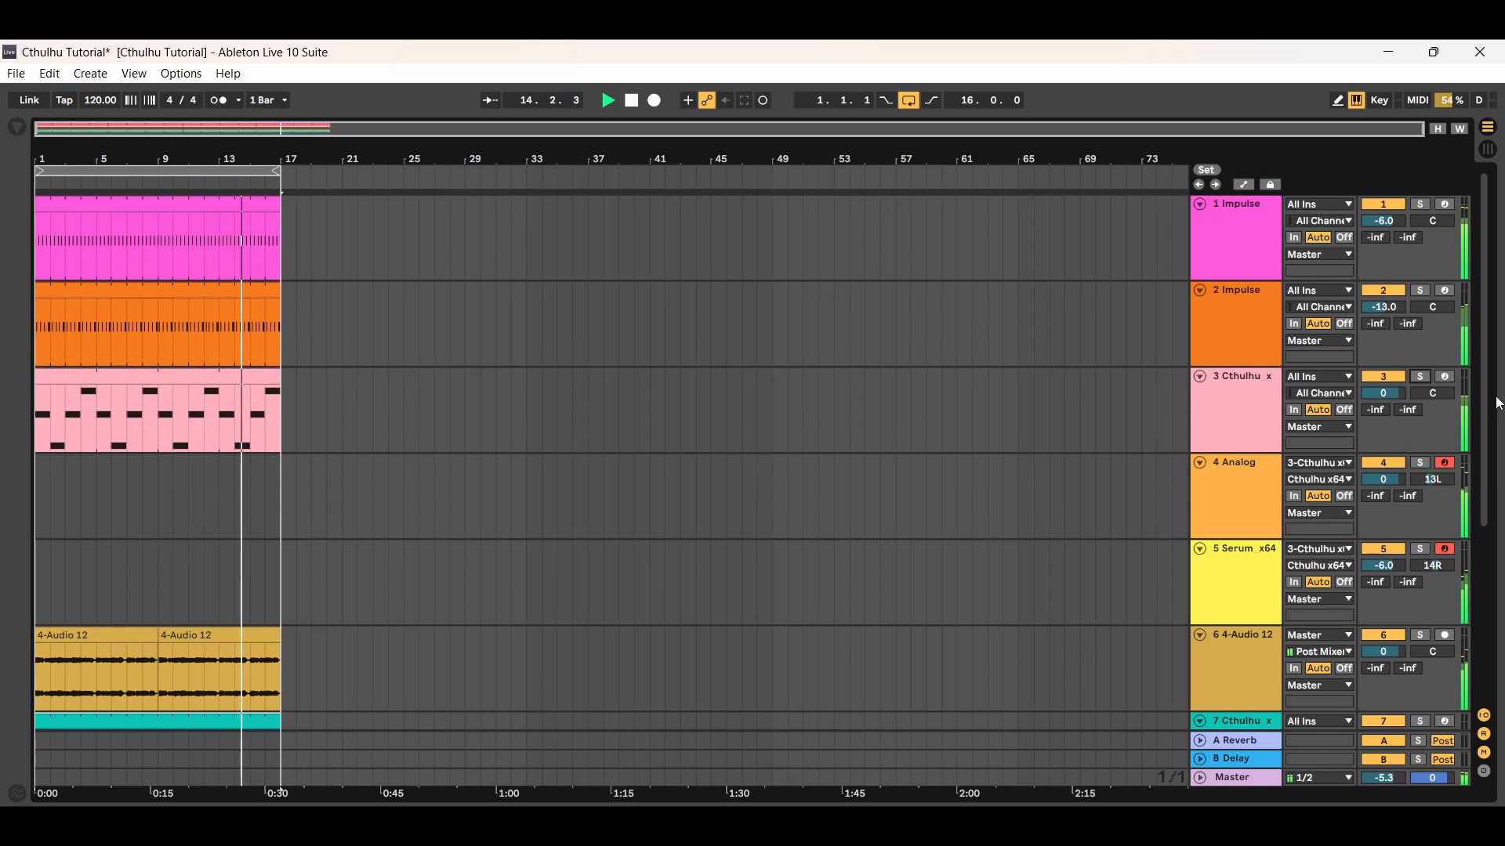
drag(1488, 397, 1485, 456)
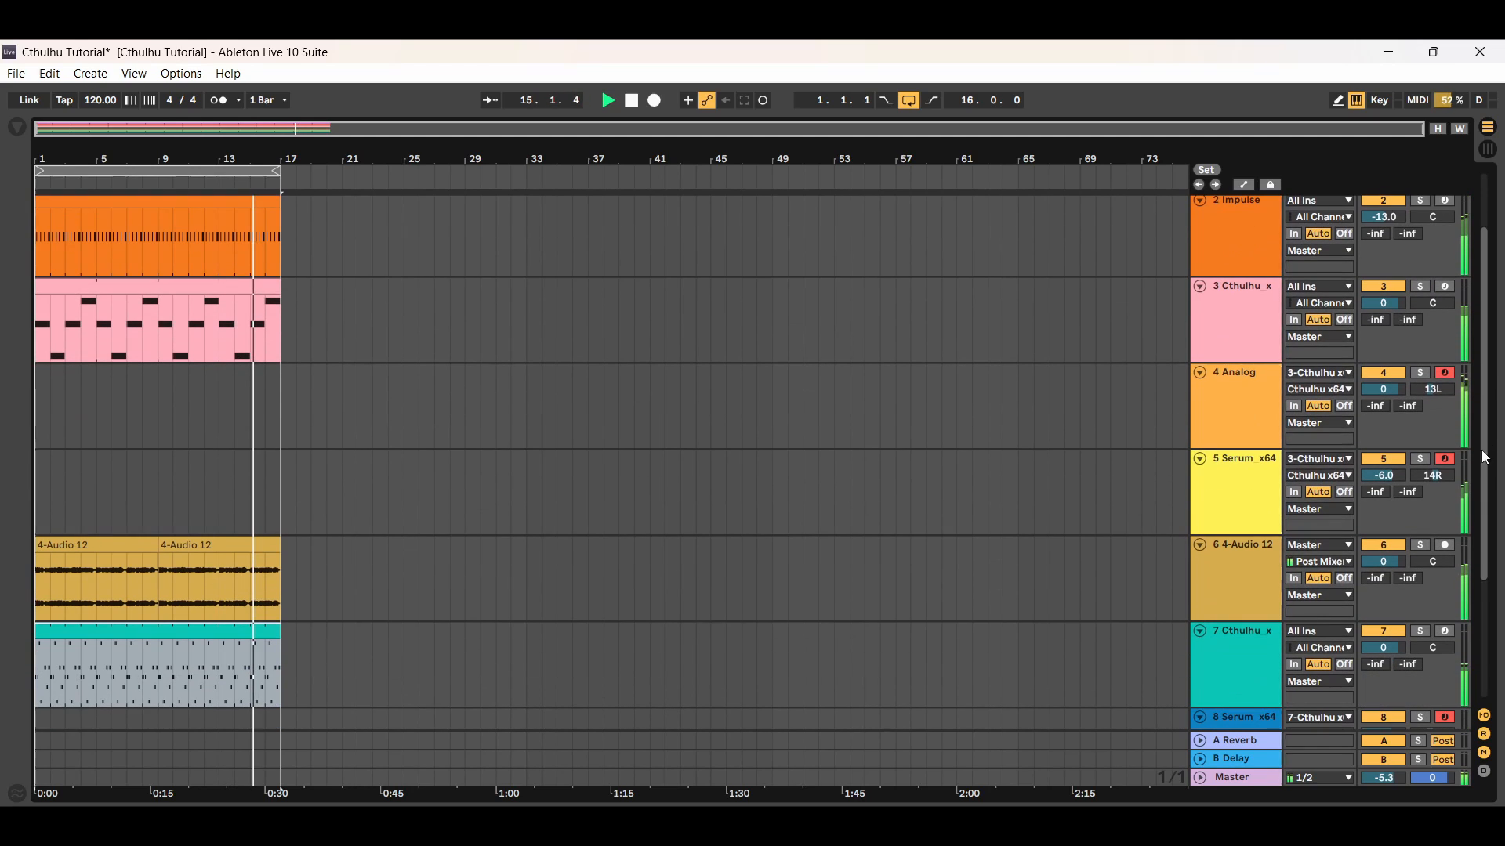
click(1422, 372)
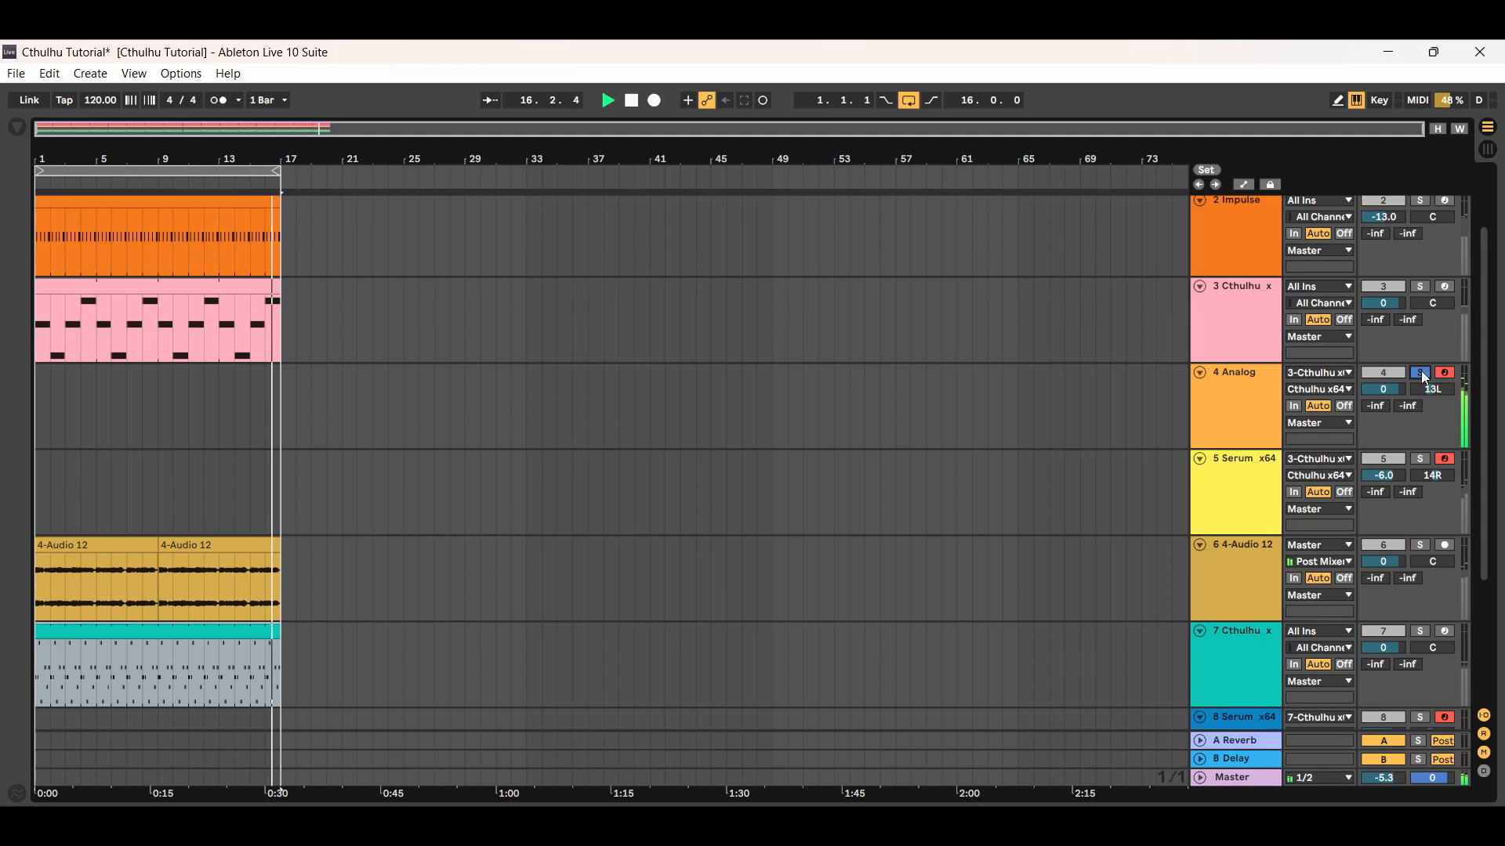
click(1422, 372)
click(1420, 461)
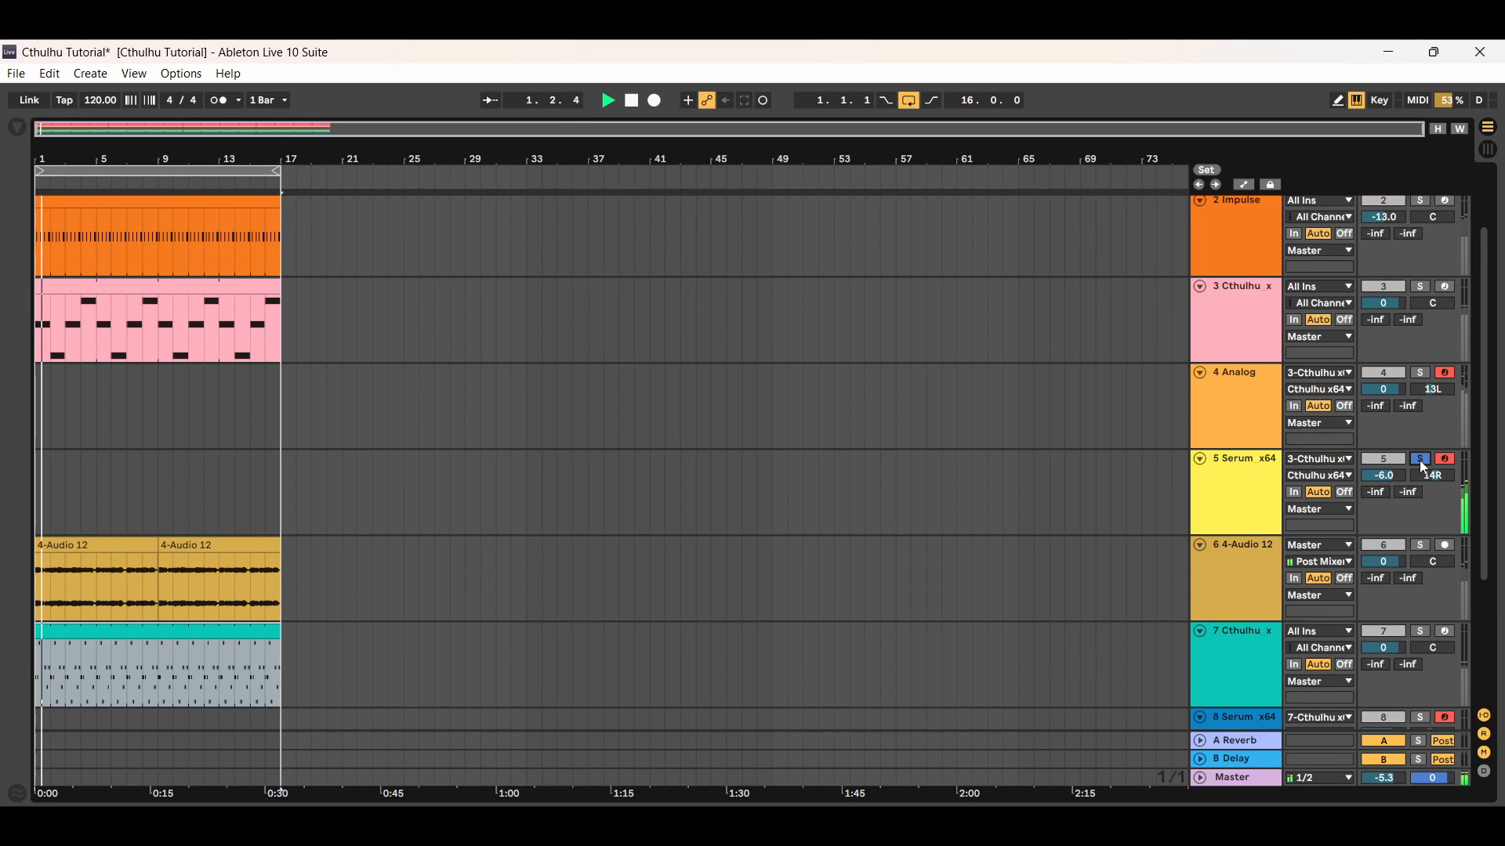
click(1422, 459)
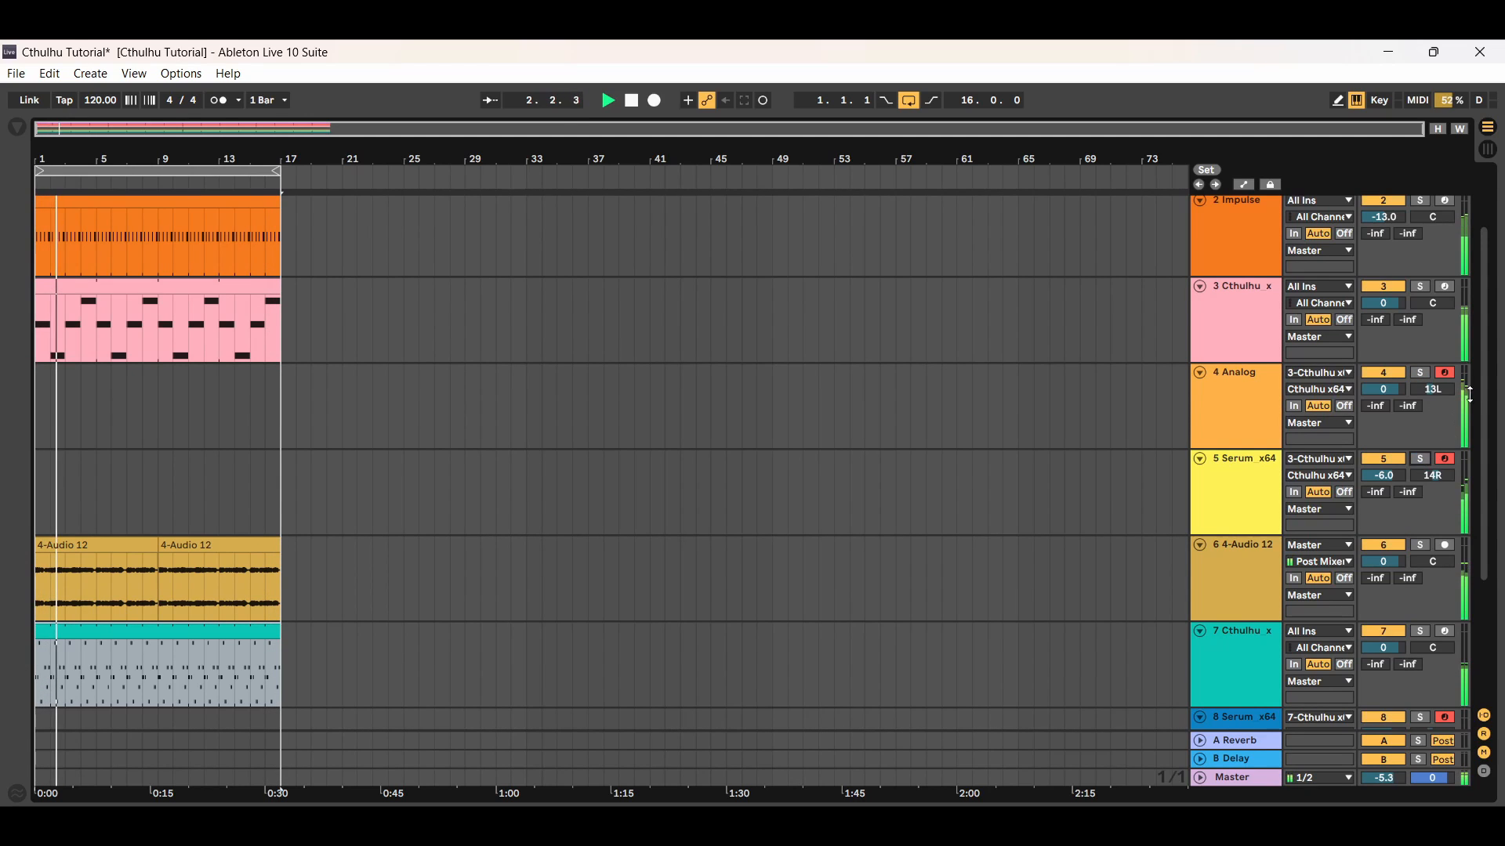
Audition Cthulhu track 7 and Serum track 8 in solo, clear the solo, and stop playback
scroll(1489, 517, down, 5)
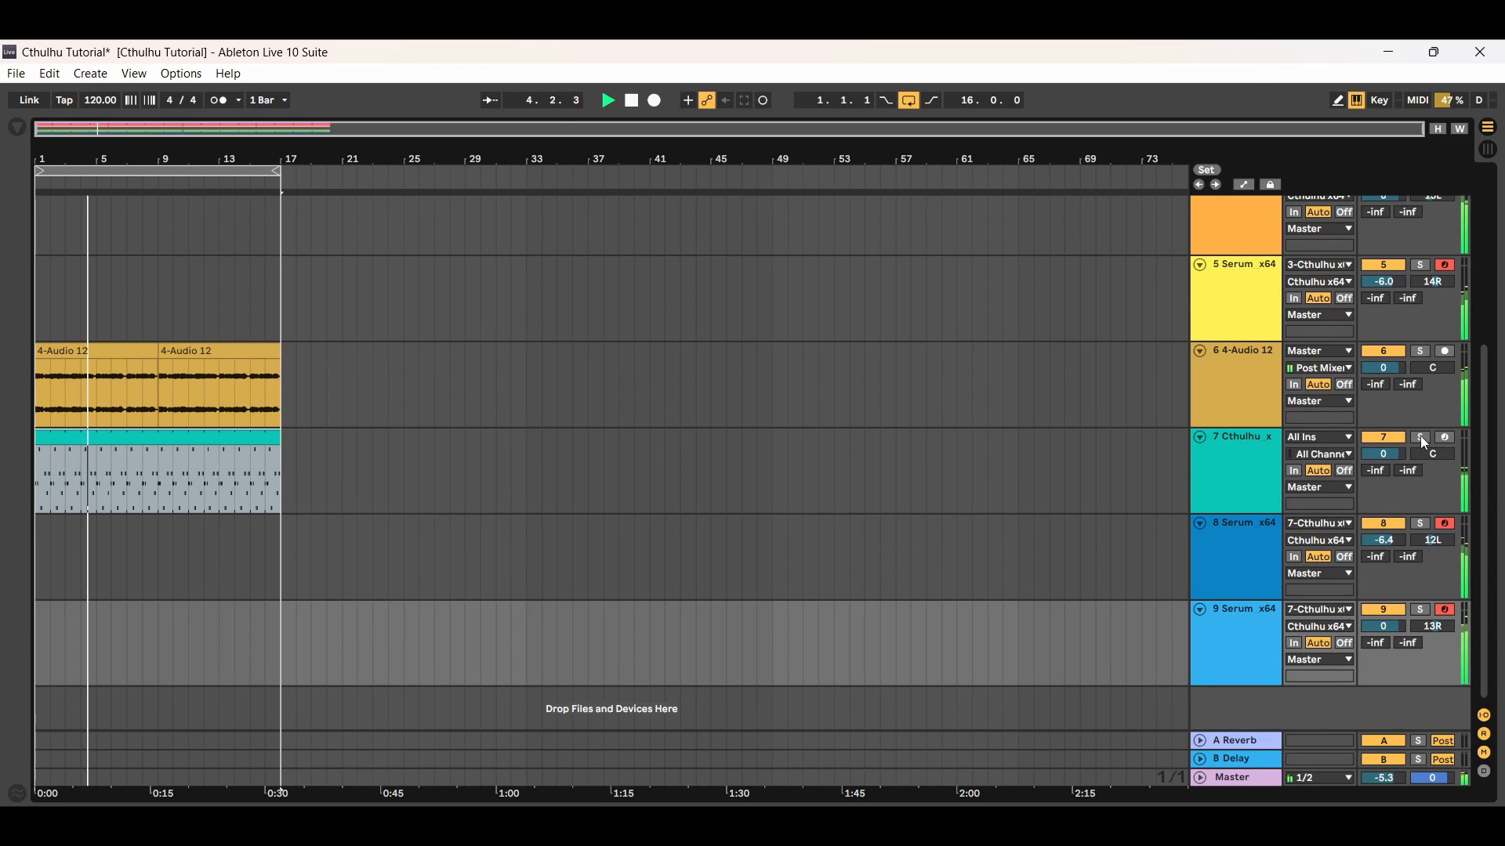
click(1420, 436)
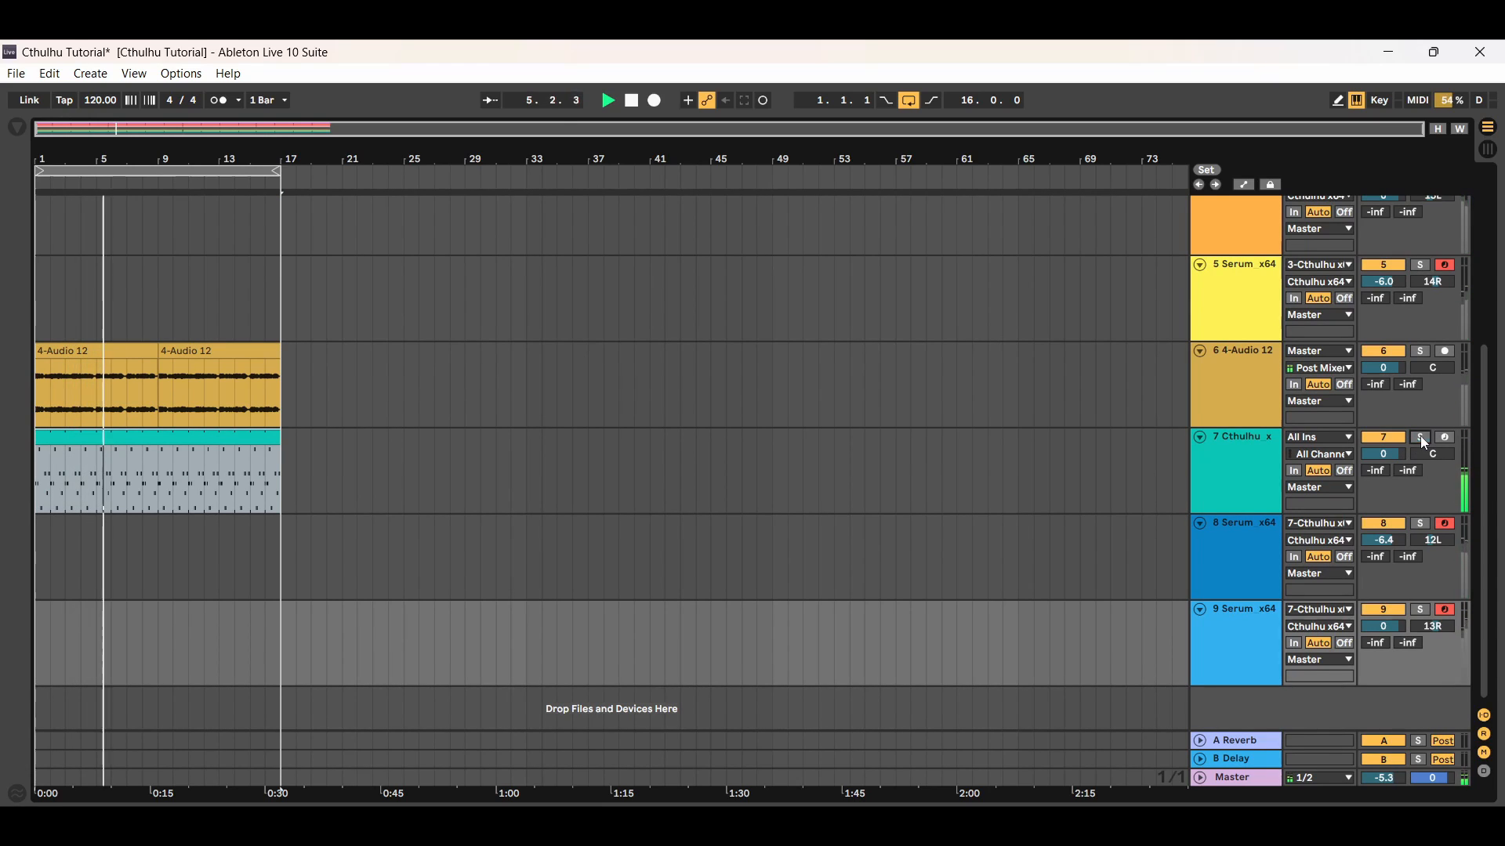
click(1420, 524)
click(1420, 523)
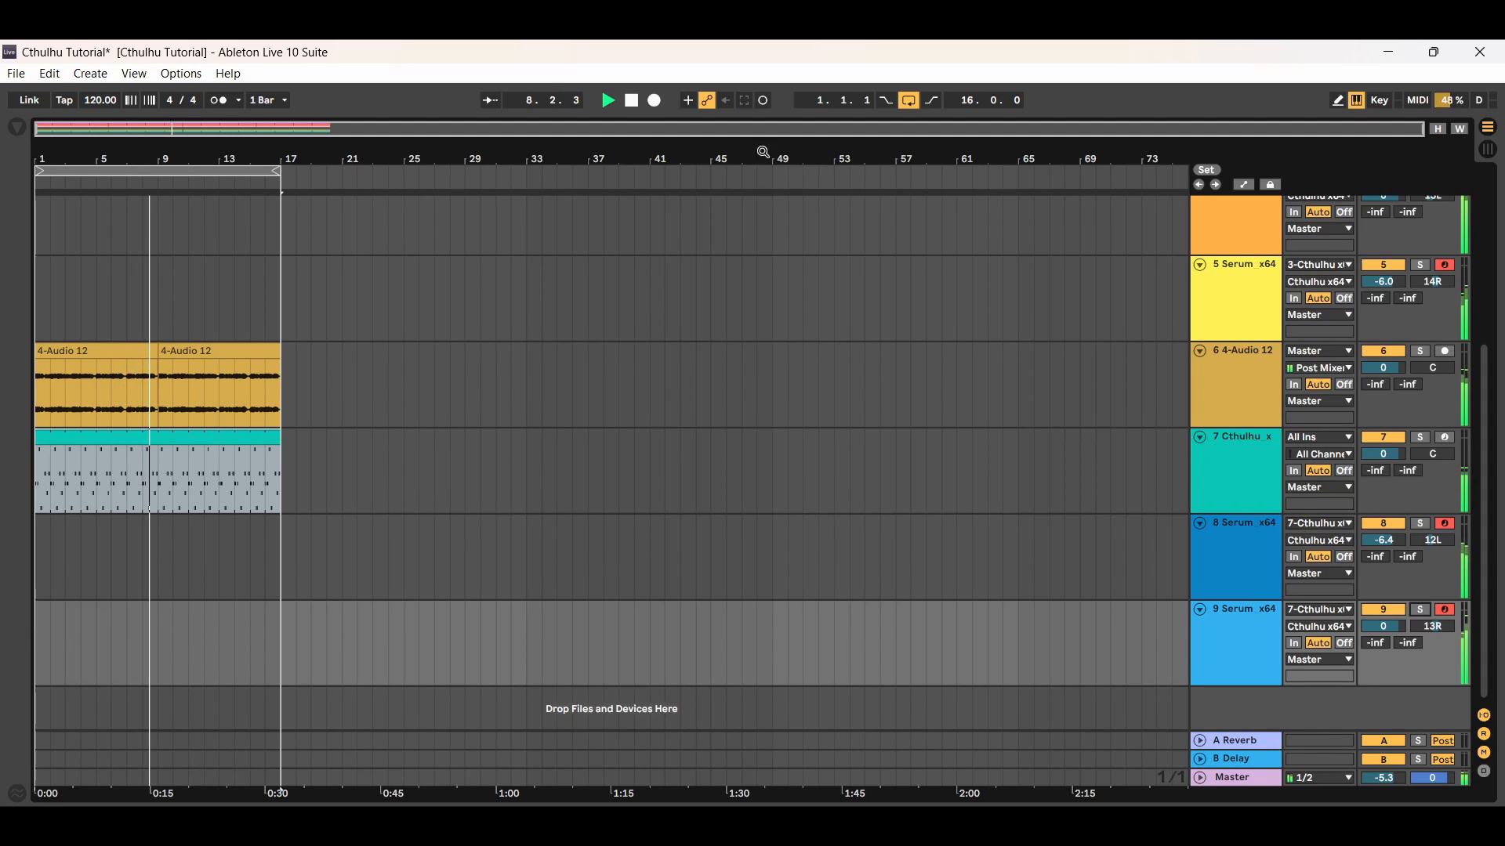
click(633, 102)
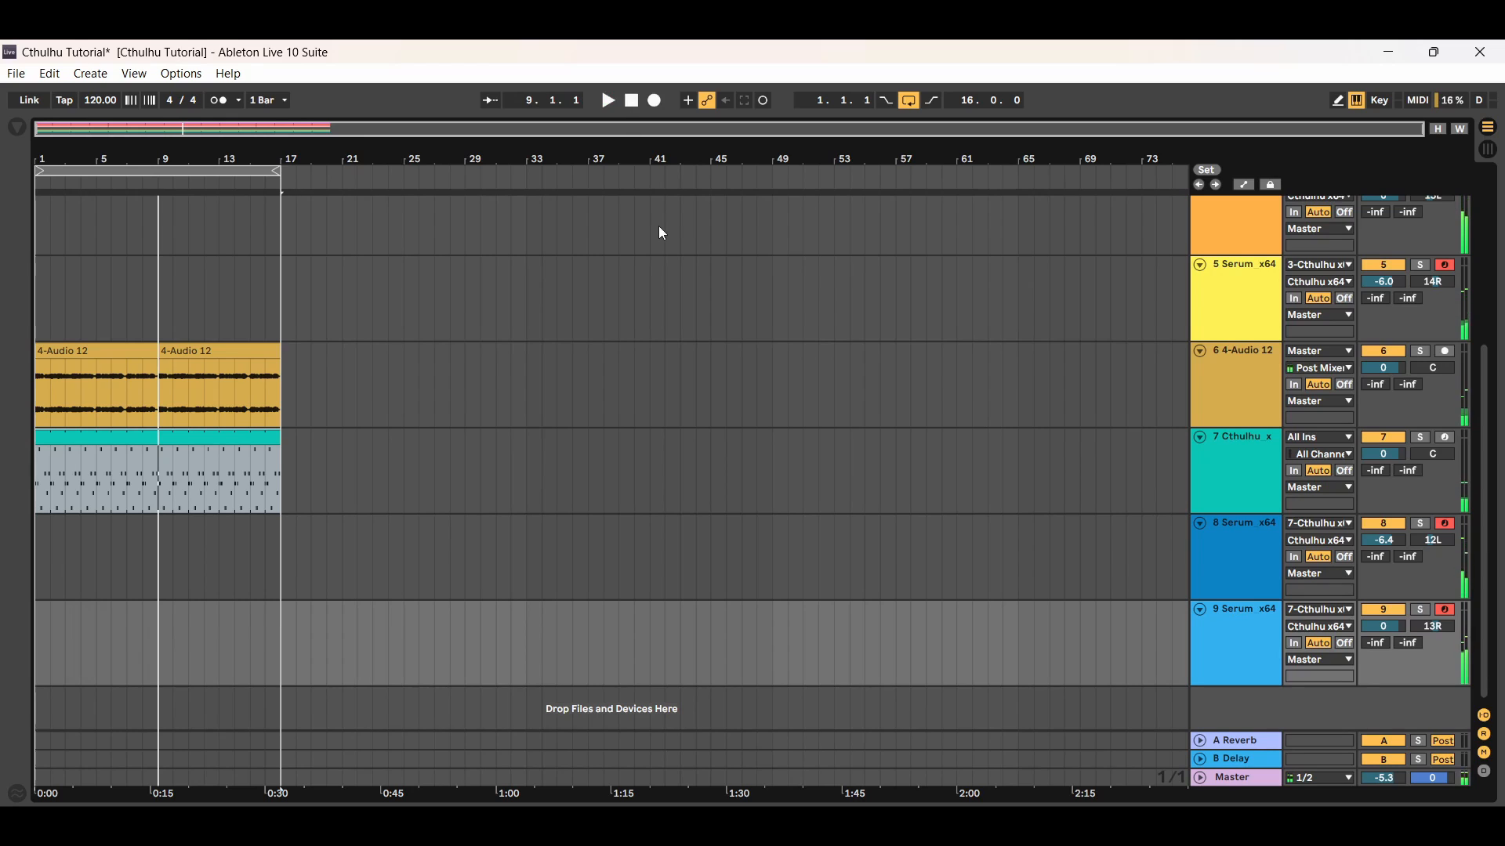
Review tracks 1 to 5 by selecting the Impulse tracks, Cthulhu track 3 with its MIDI clip, and the Analog and Serum tracks
drag(1487, 477, 1484, 288)
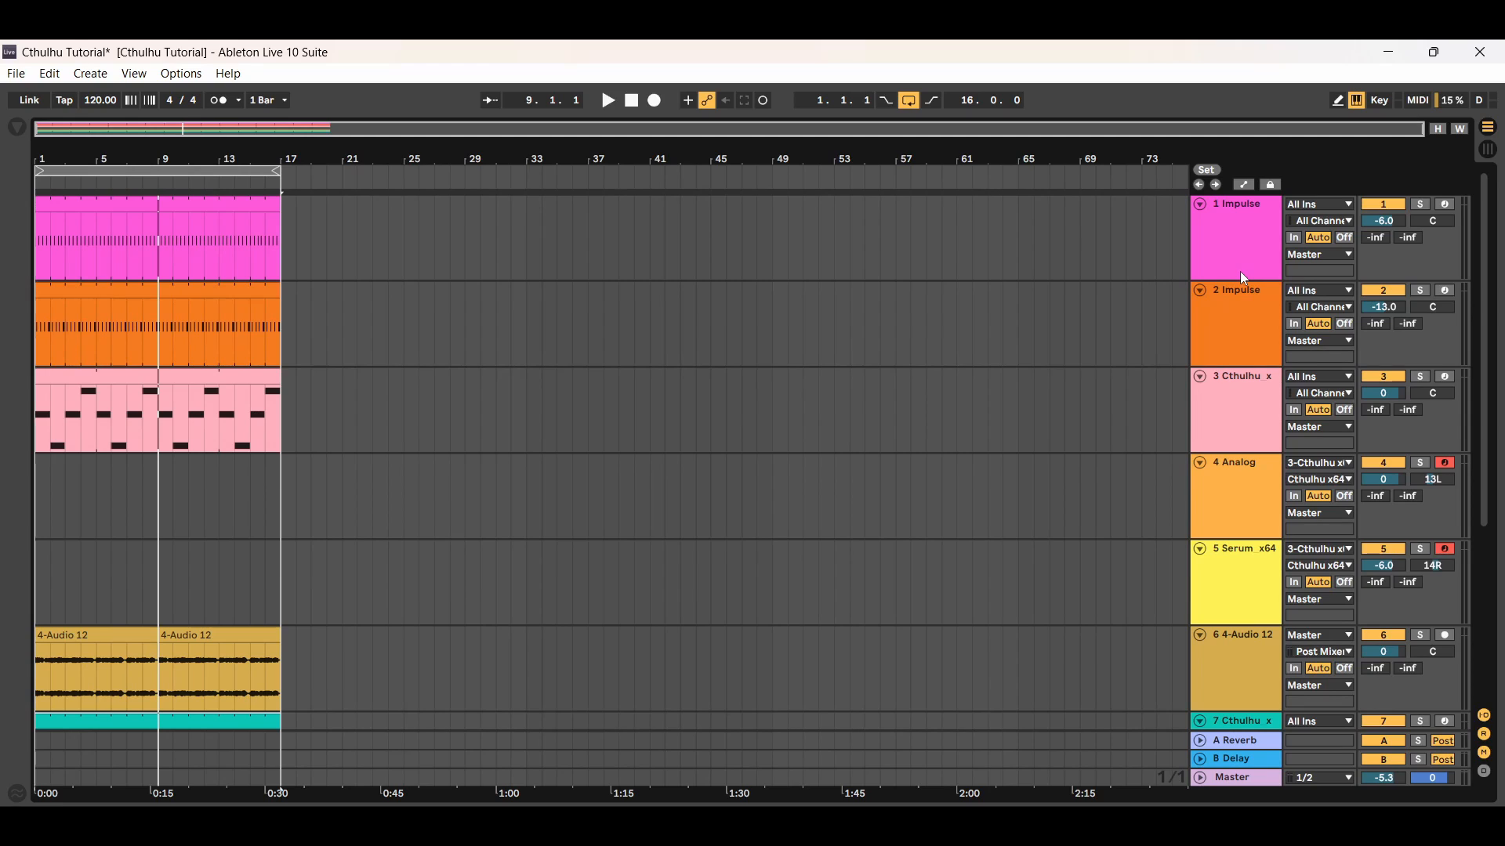
click(1238, 235)
click(1245, 317)
click(1230, 242)
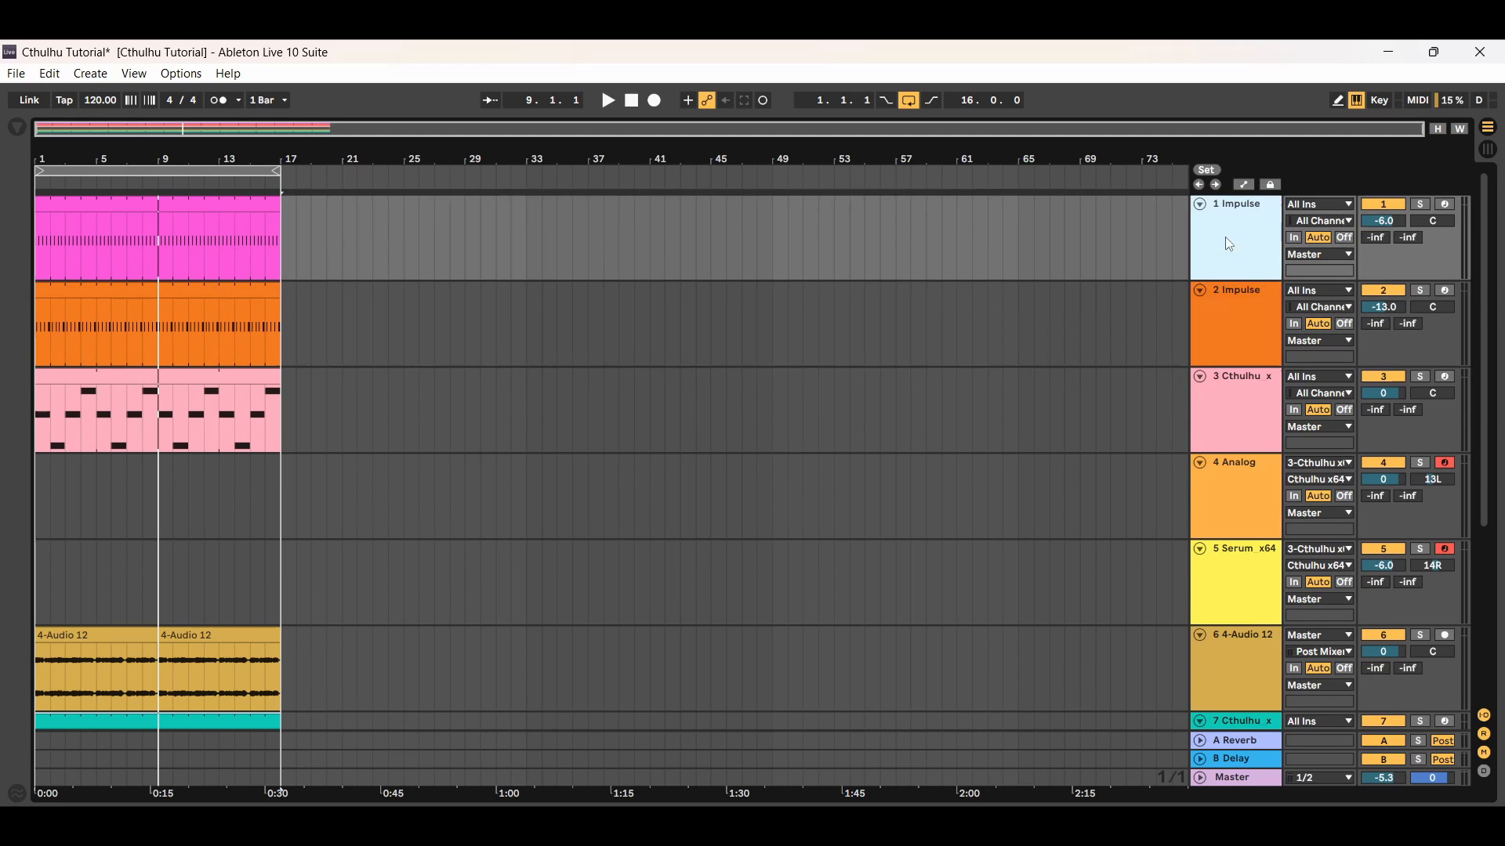
click(1237, 317)
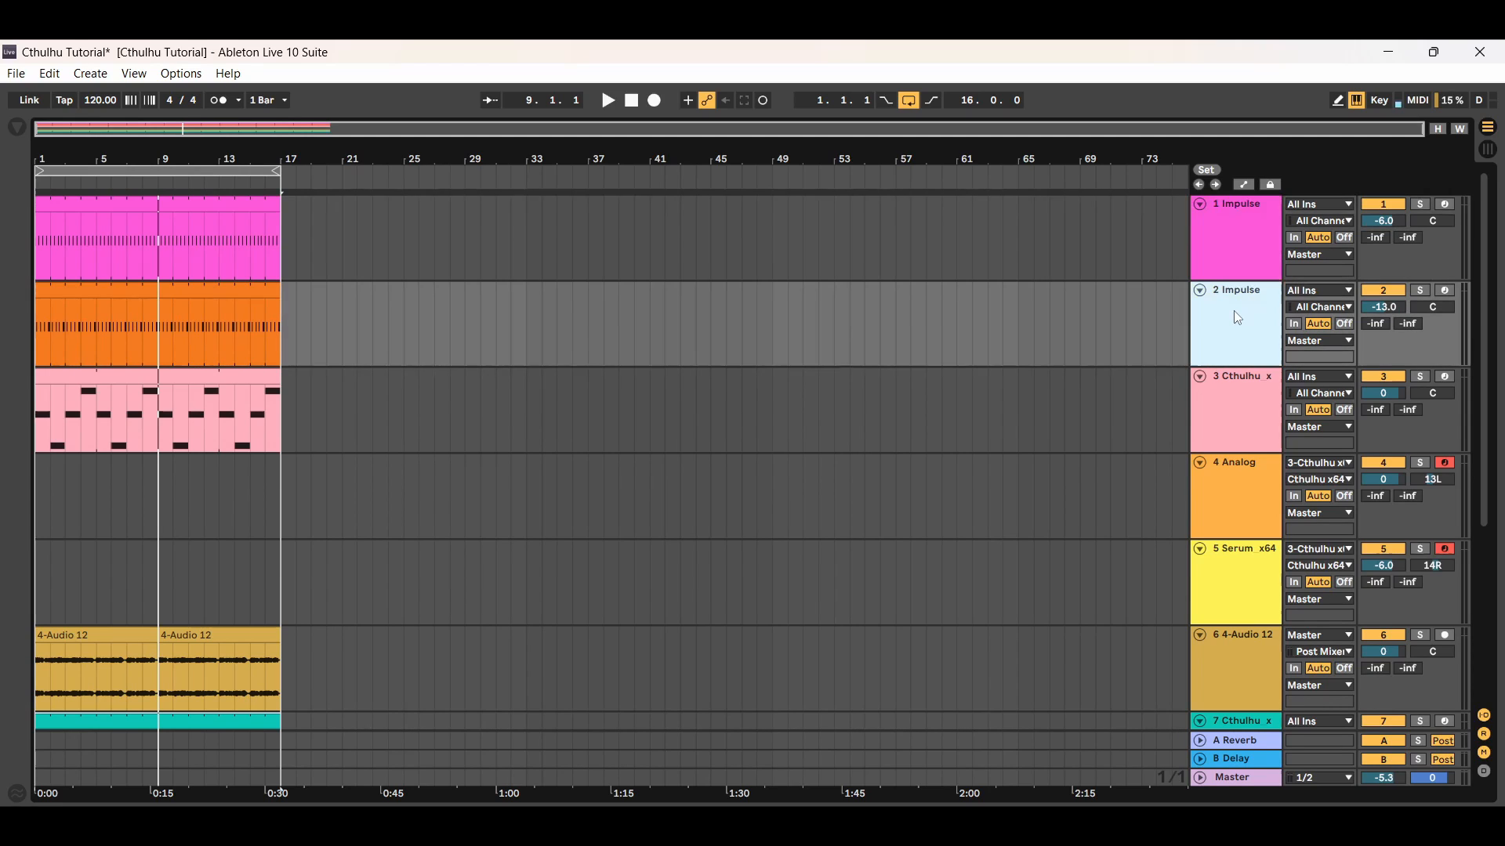
click(1249, 400)
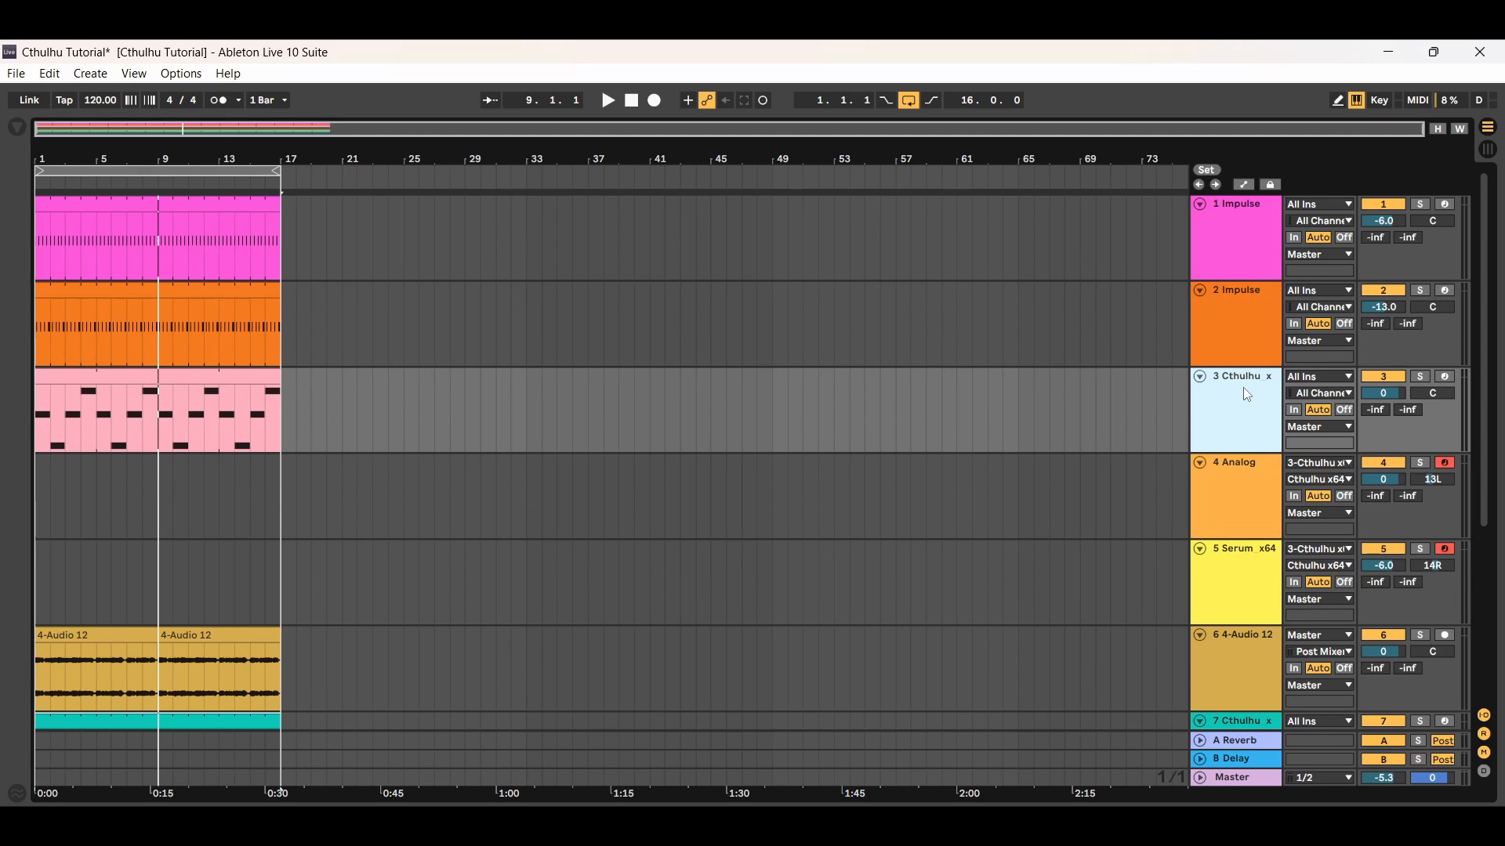
click(155, 384)
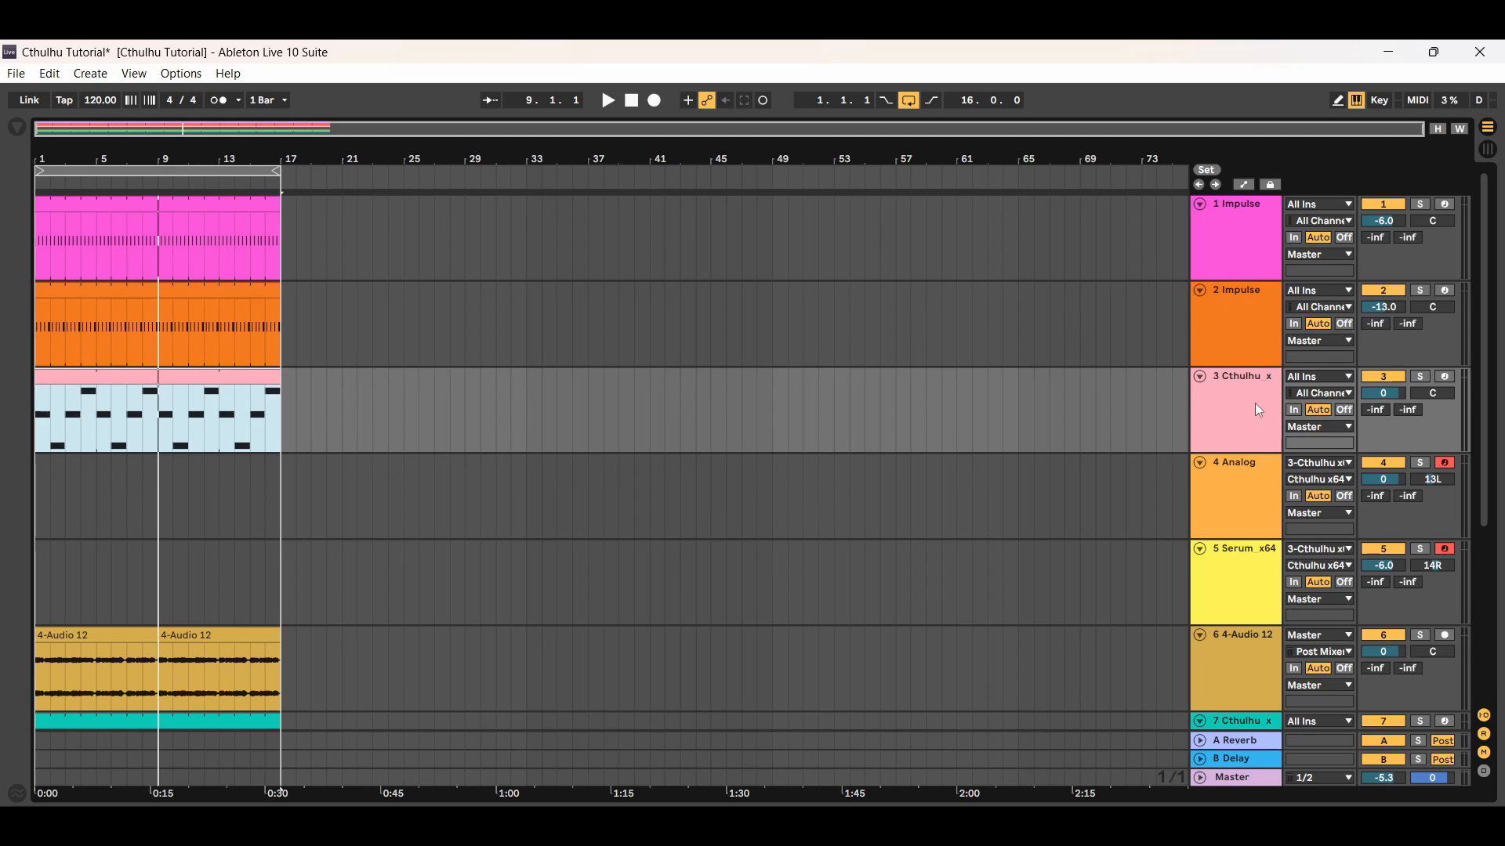
click(1238, 483)
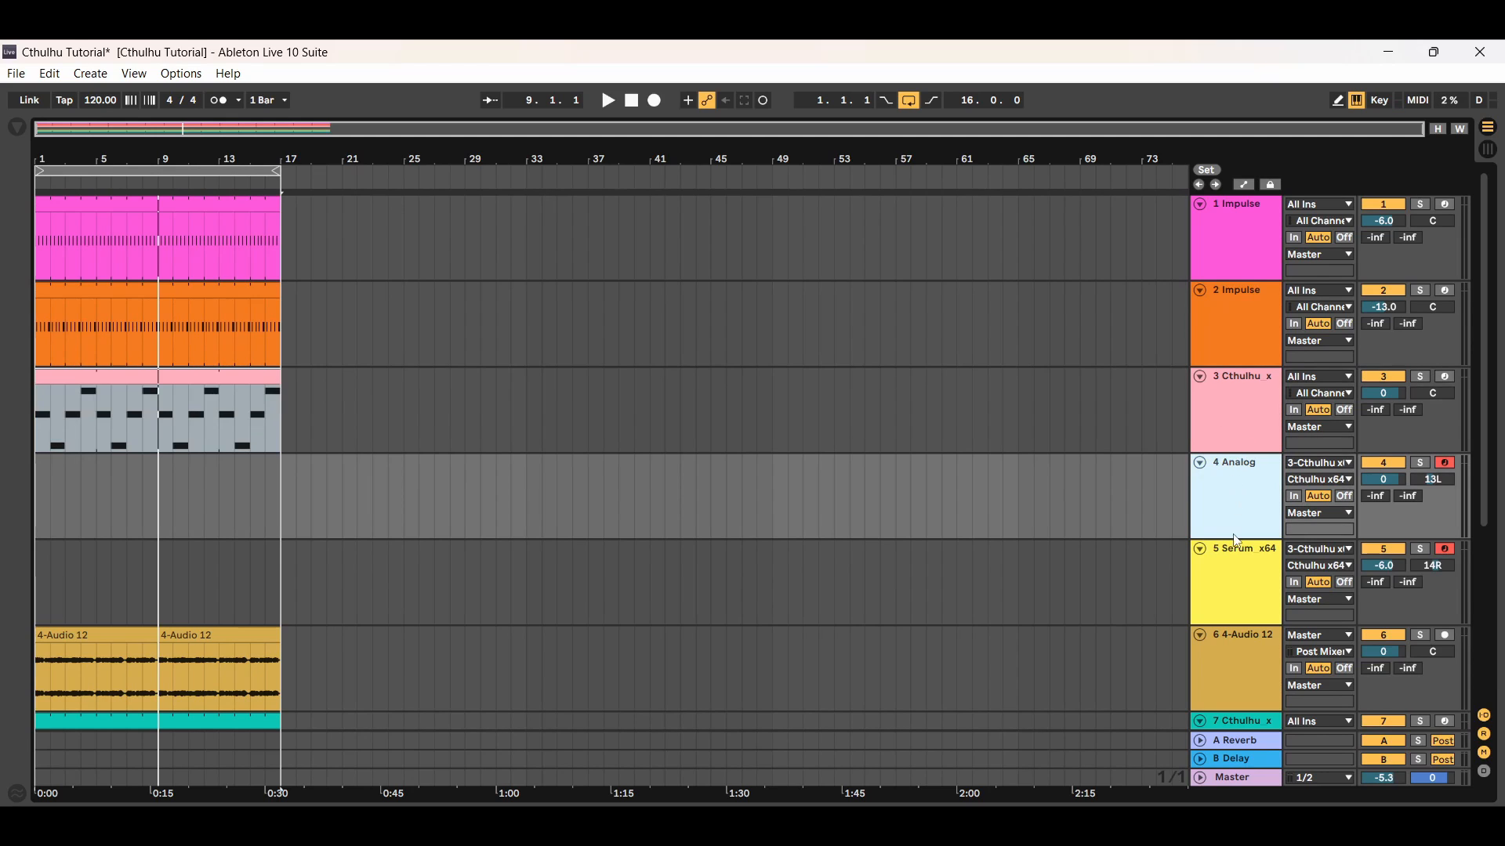
click(1238, 570)
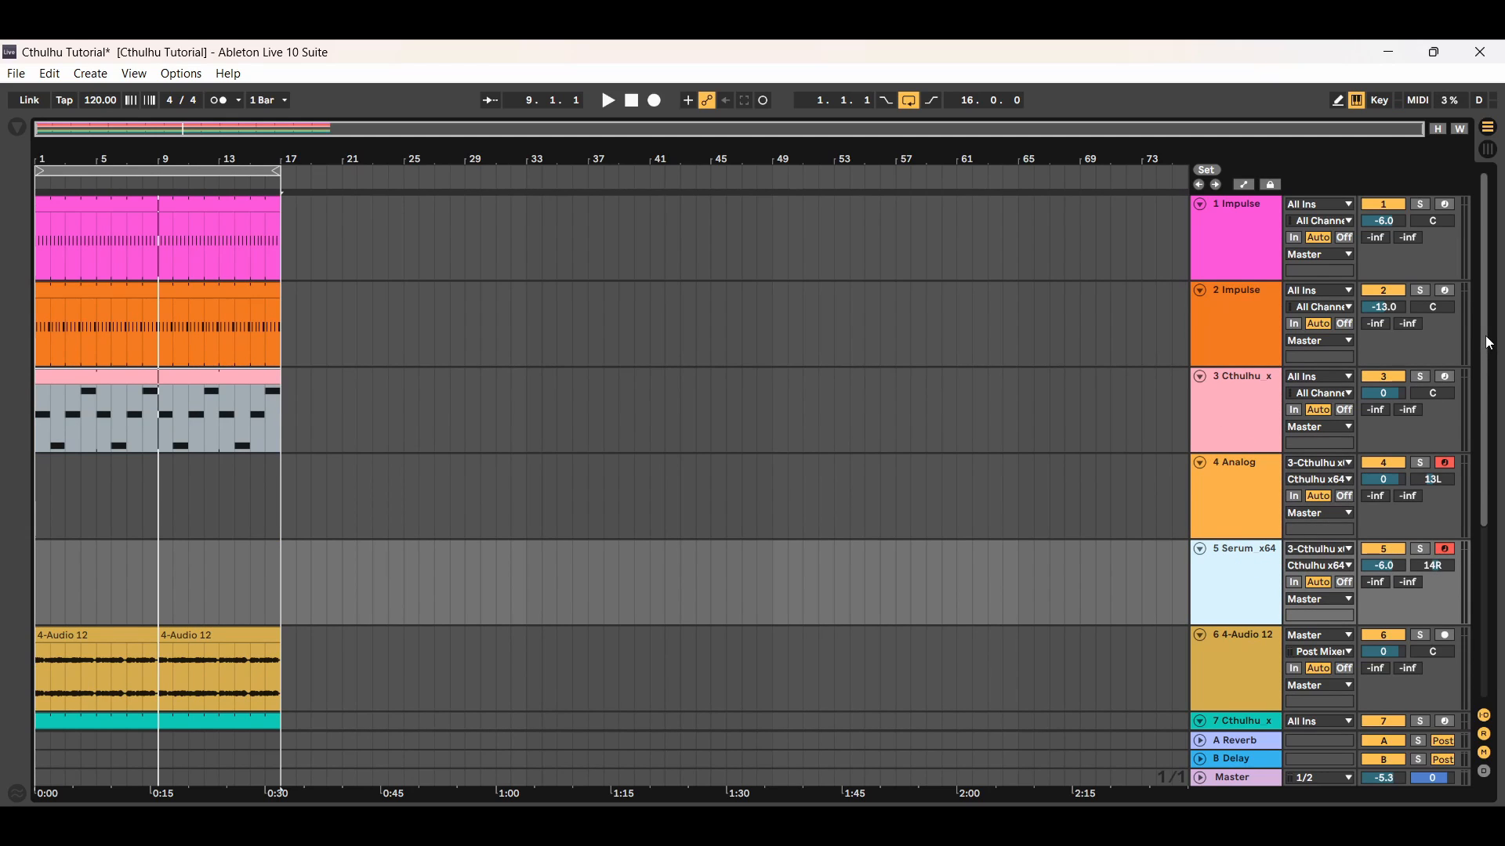
Review tracks 6 to 9 by selecting the audio track, Cthulhu track 7 with its MIDI clip, and both Serum tracks
drag(1485, 342, 1485, 412)
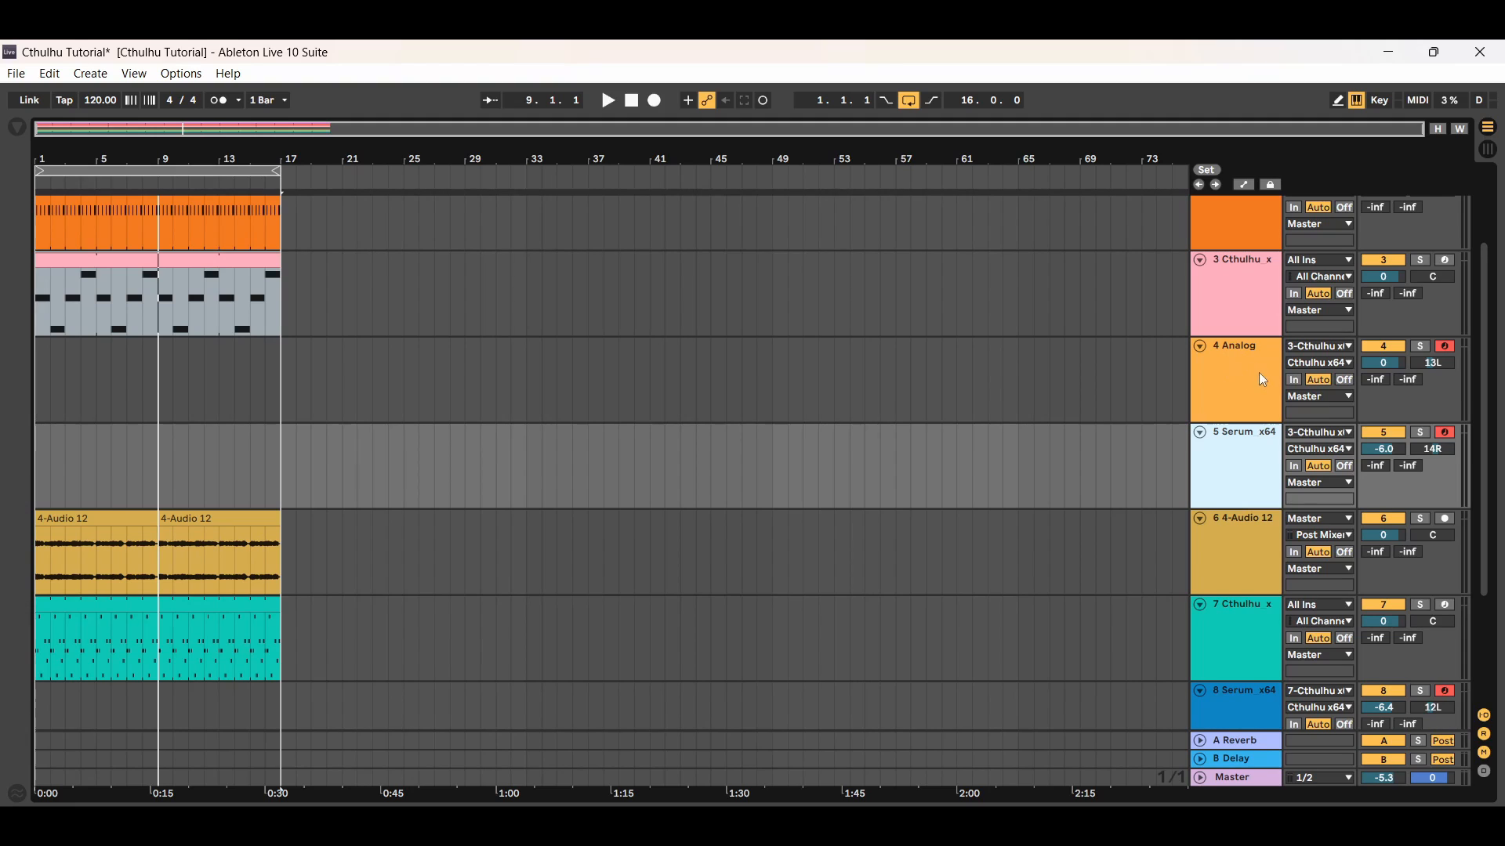
scroll(1462, 406, down, 4)
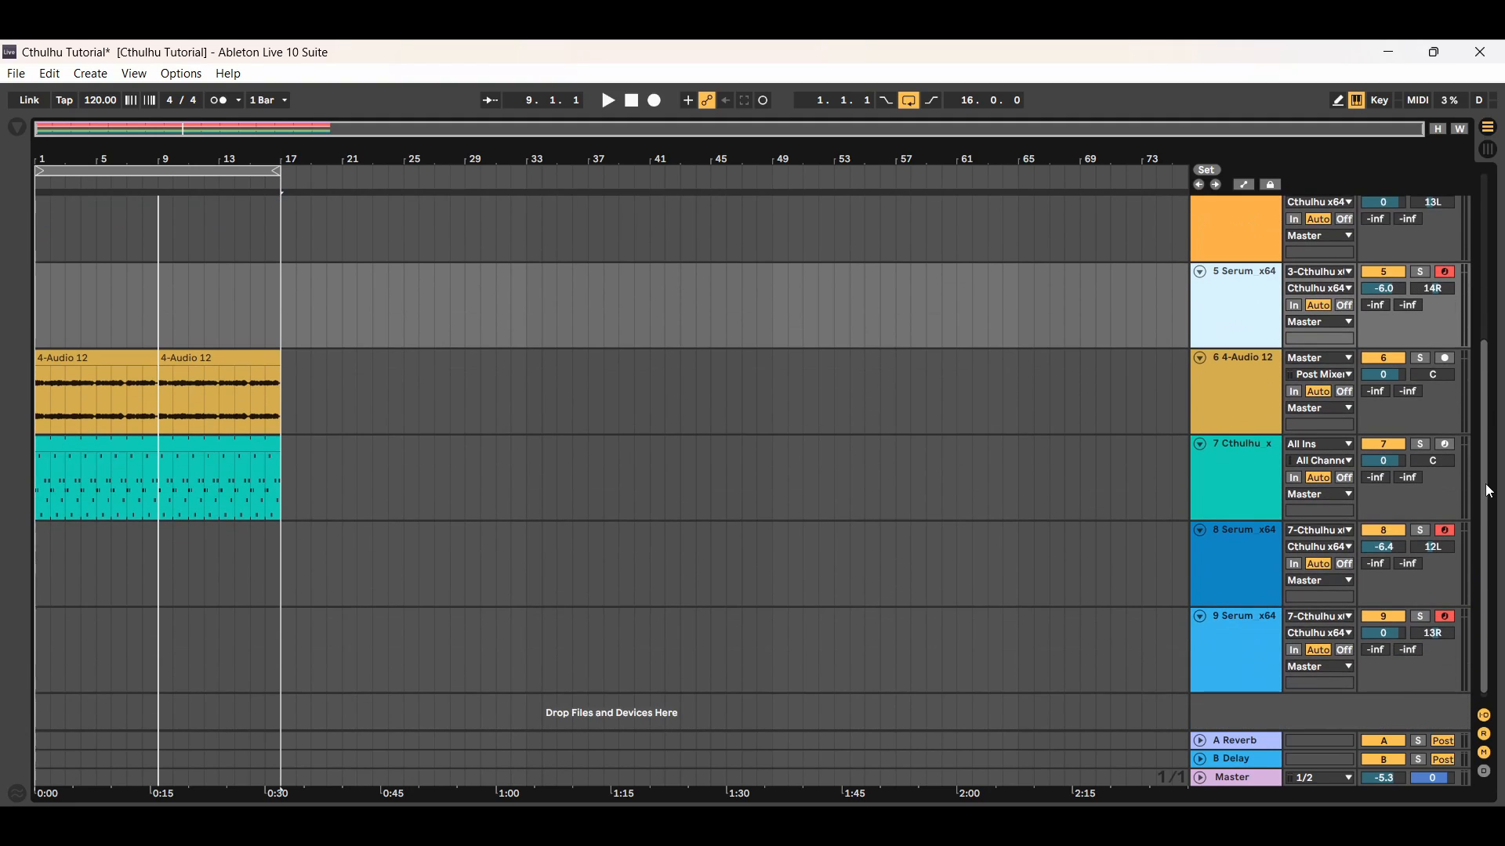
click(1257, 399)
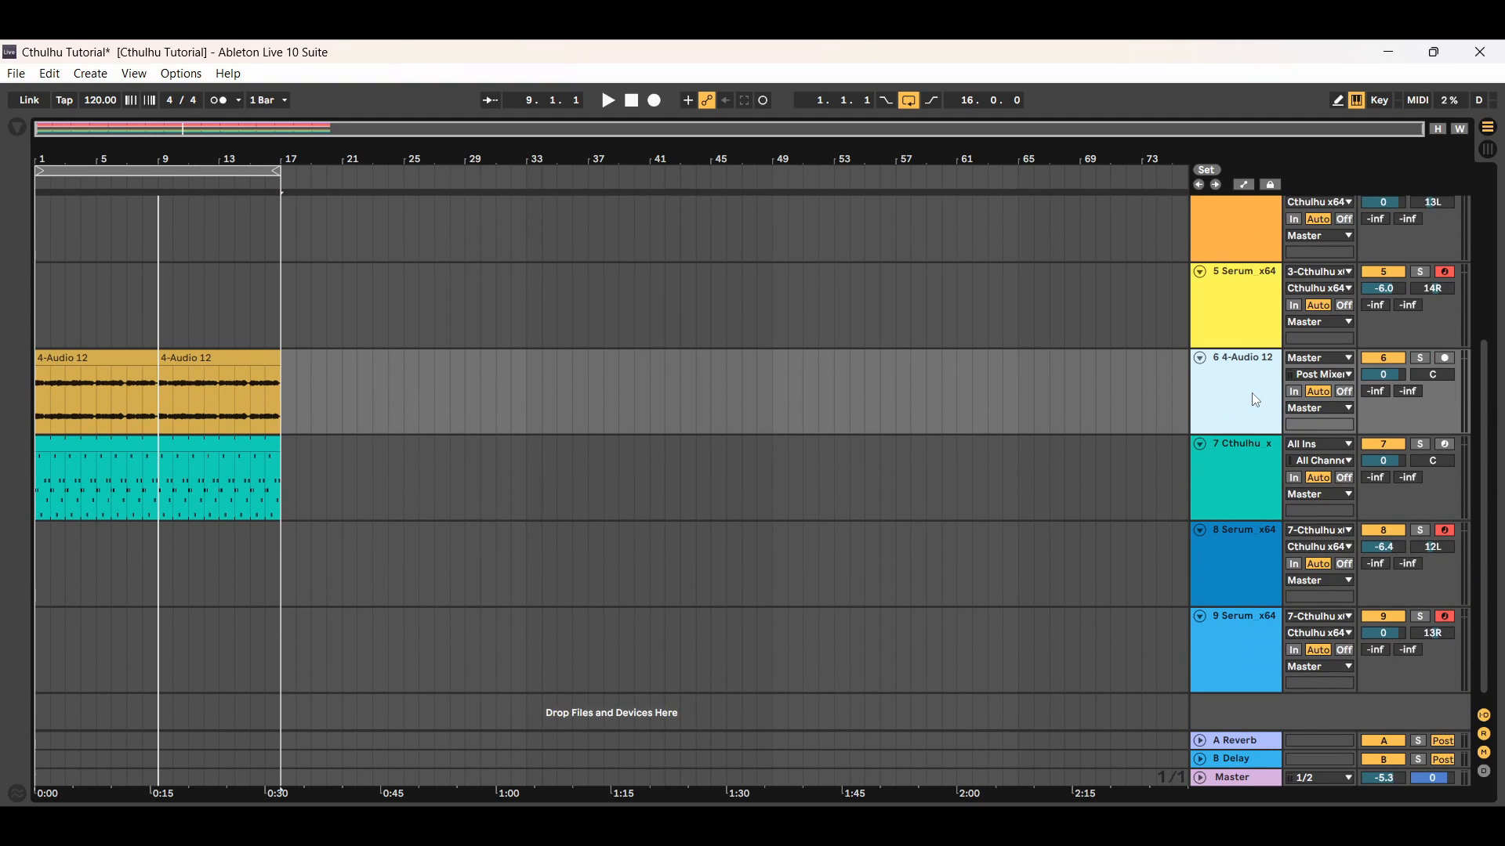
click(1254, 478)
scroll(1489, 425, down, 1)
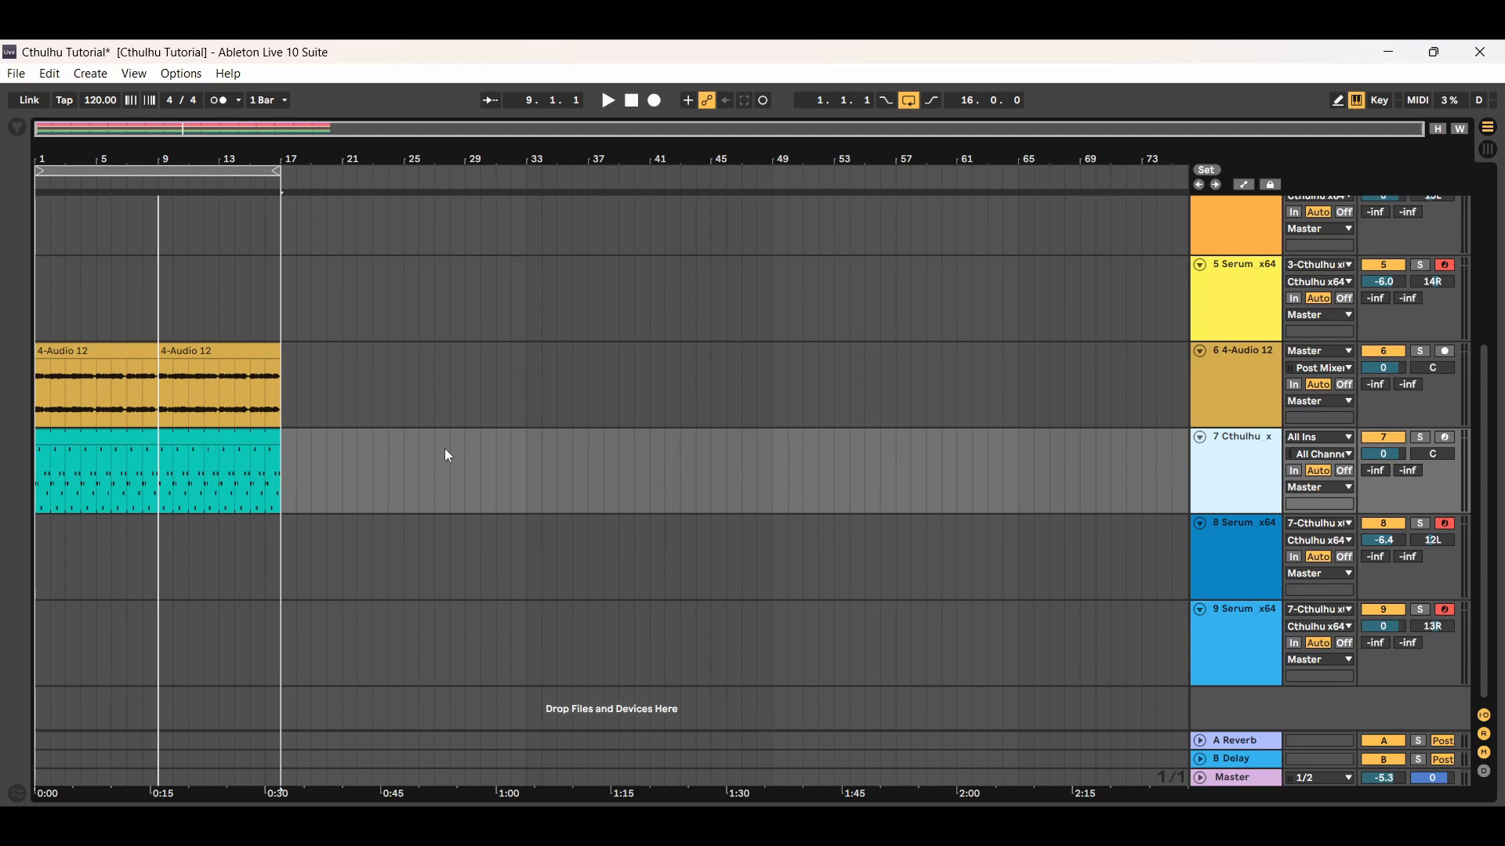
click(180, 443)
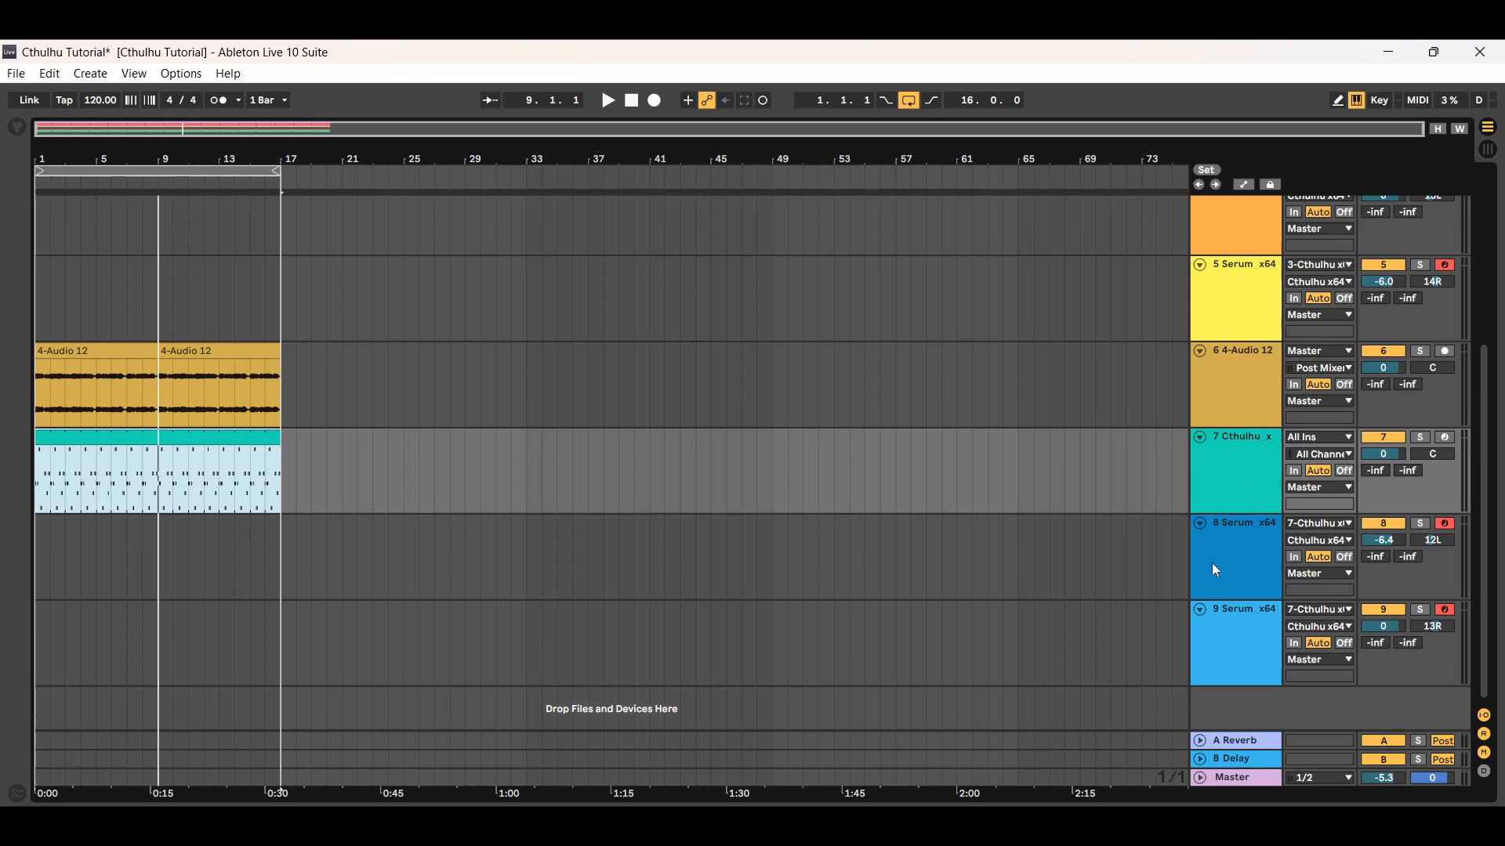
click(1232, 552)
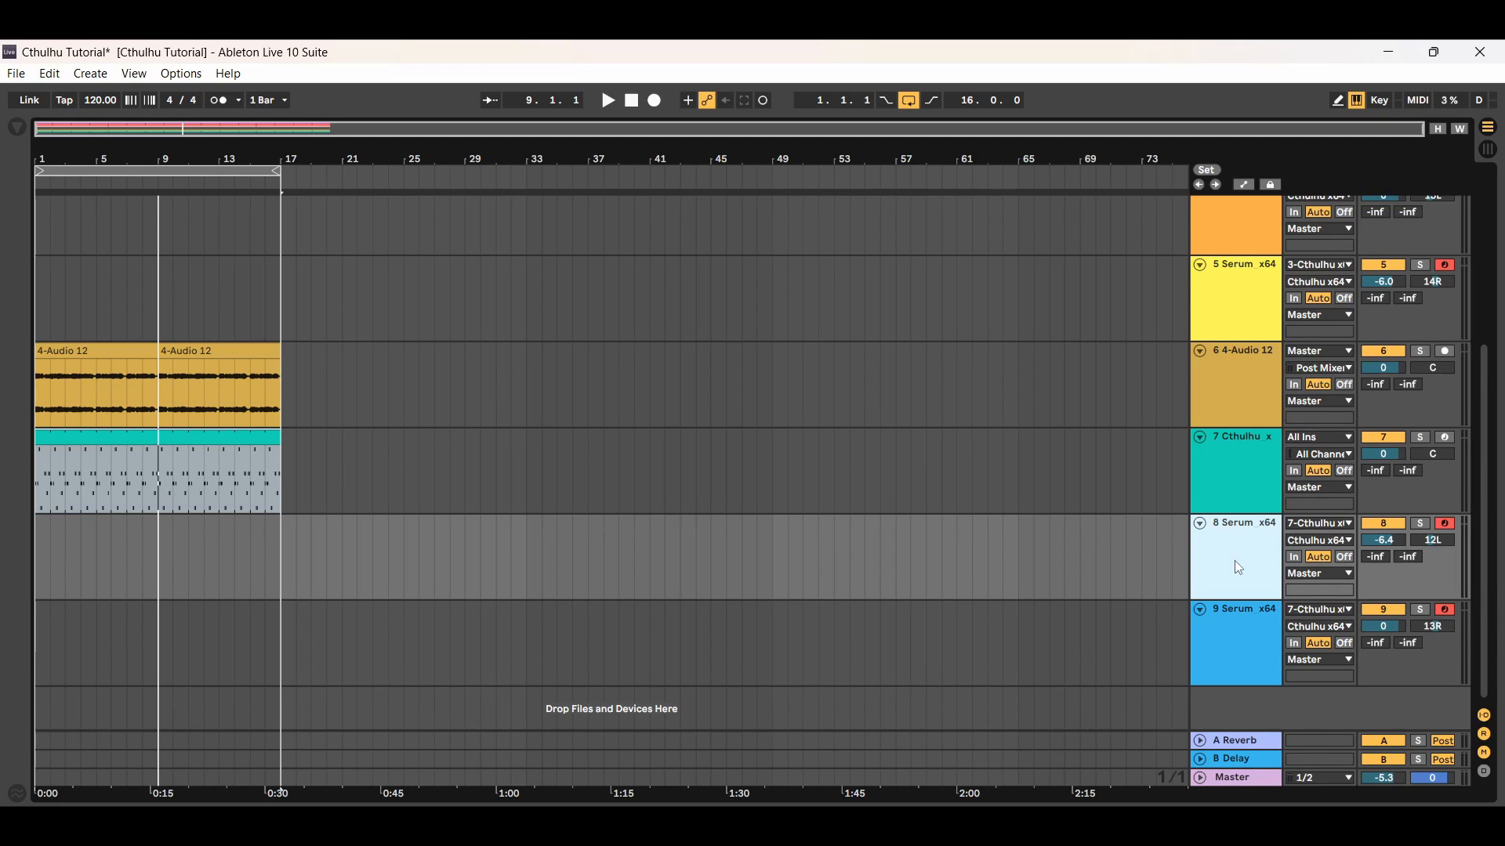
click(1237, 632)
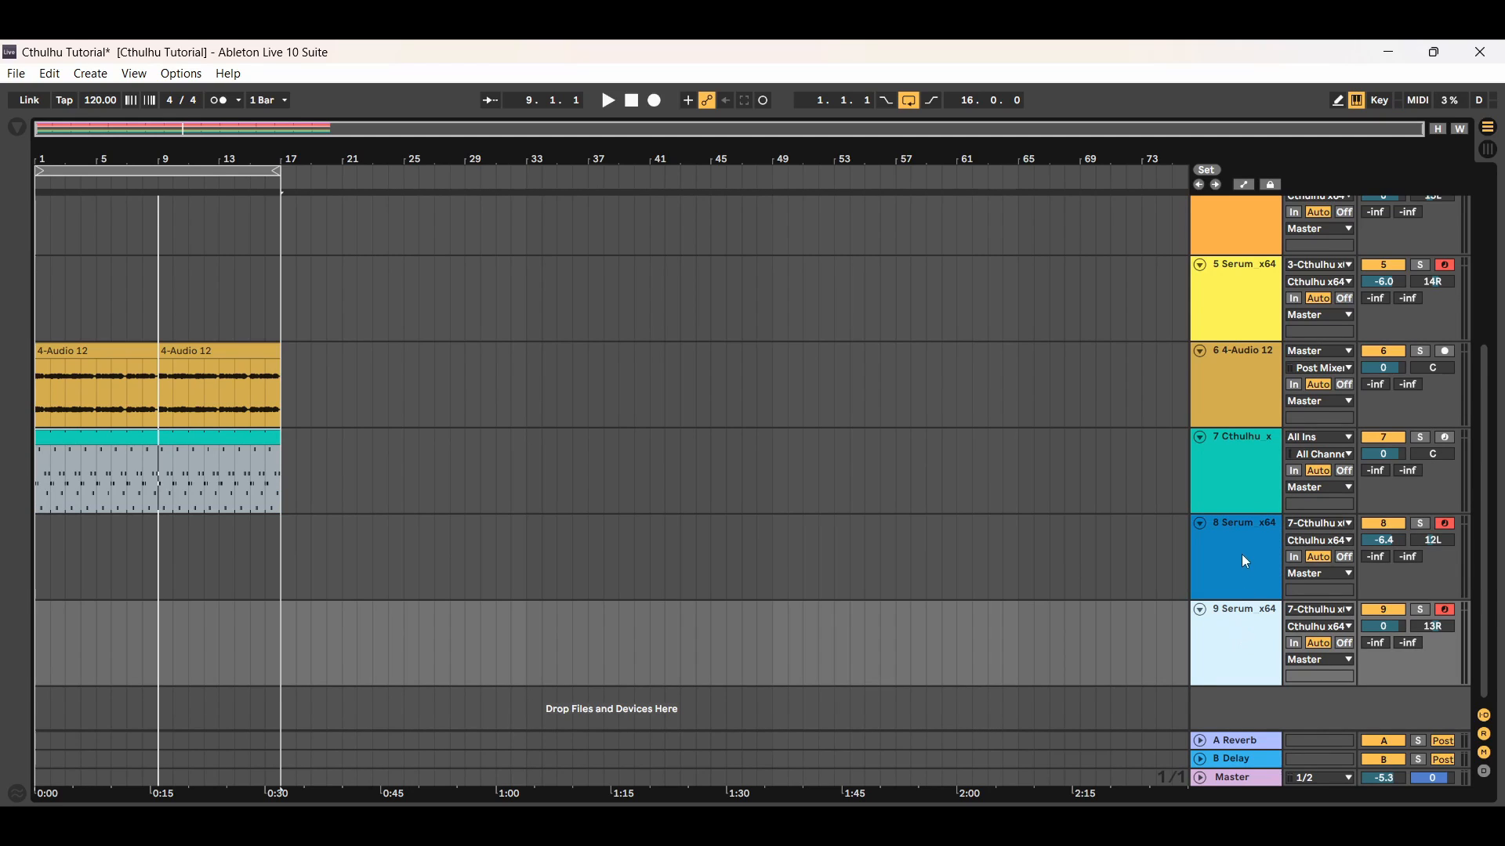
Compare Serum tracks 8 and 9 with Cthulhu track 7, the source of their MIDI input, by selecting them alternately
click(1241, 554)
click(1238, 628)
click(1252, 558)
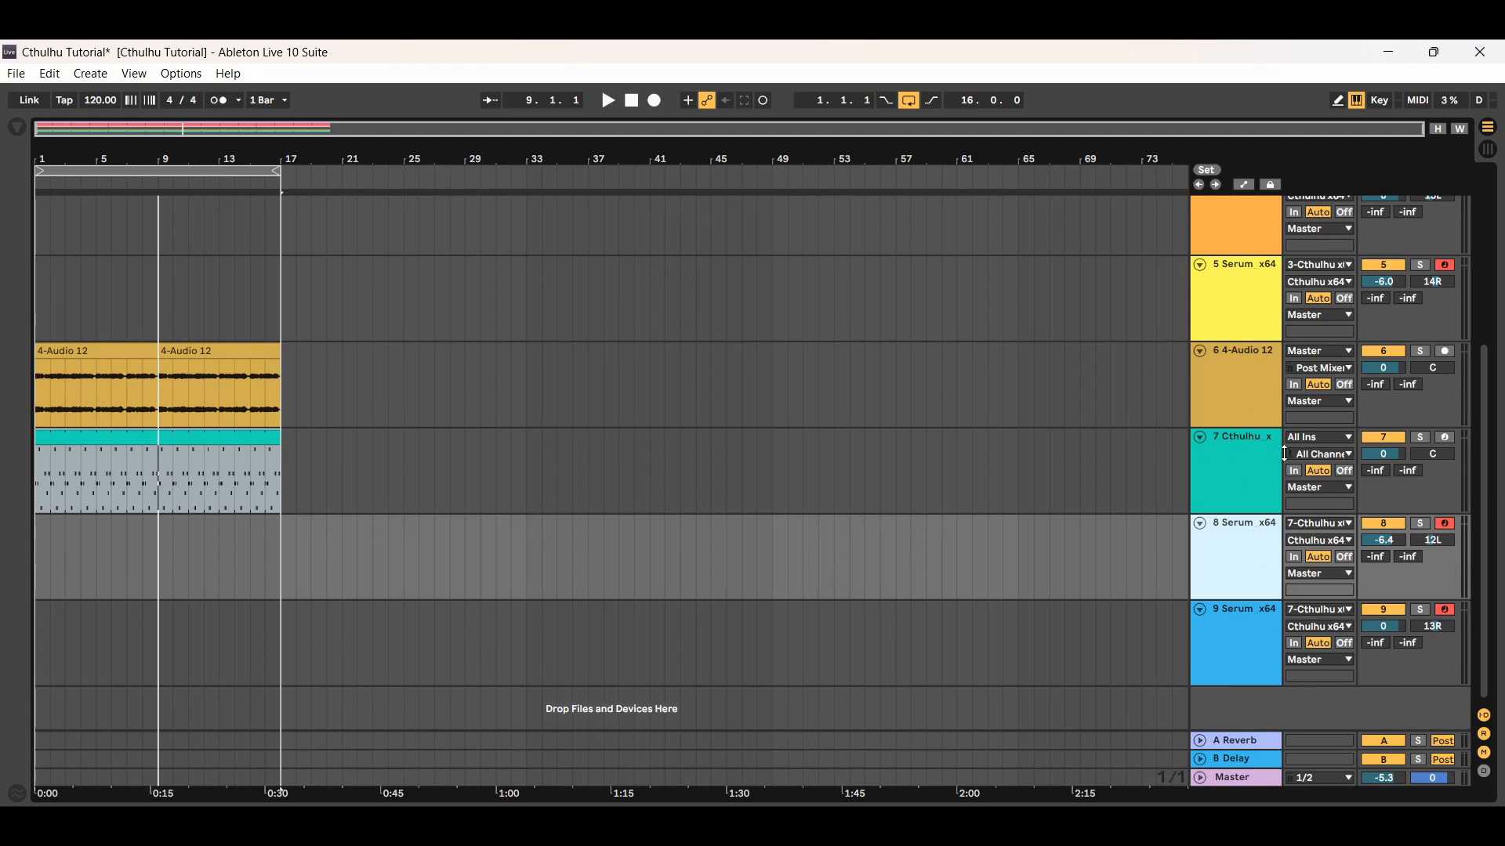
click(1254, 476)
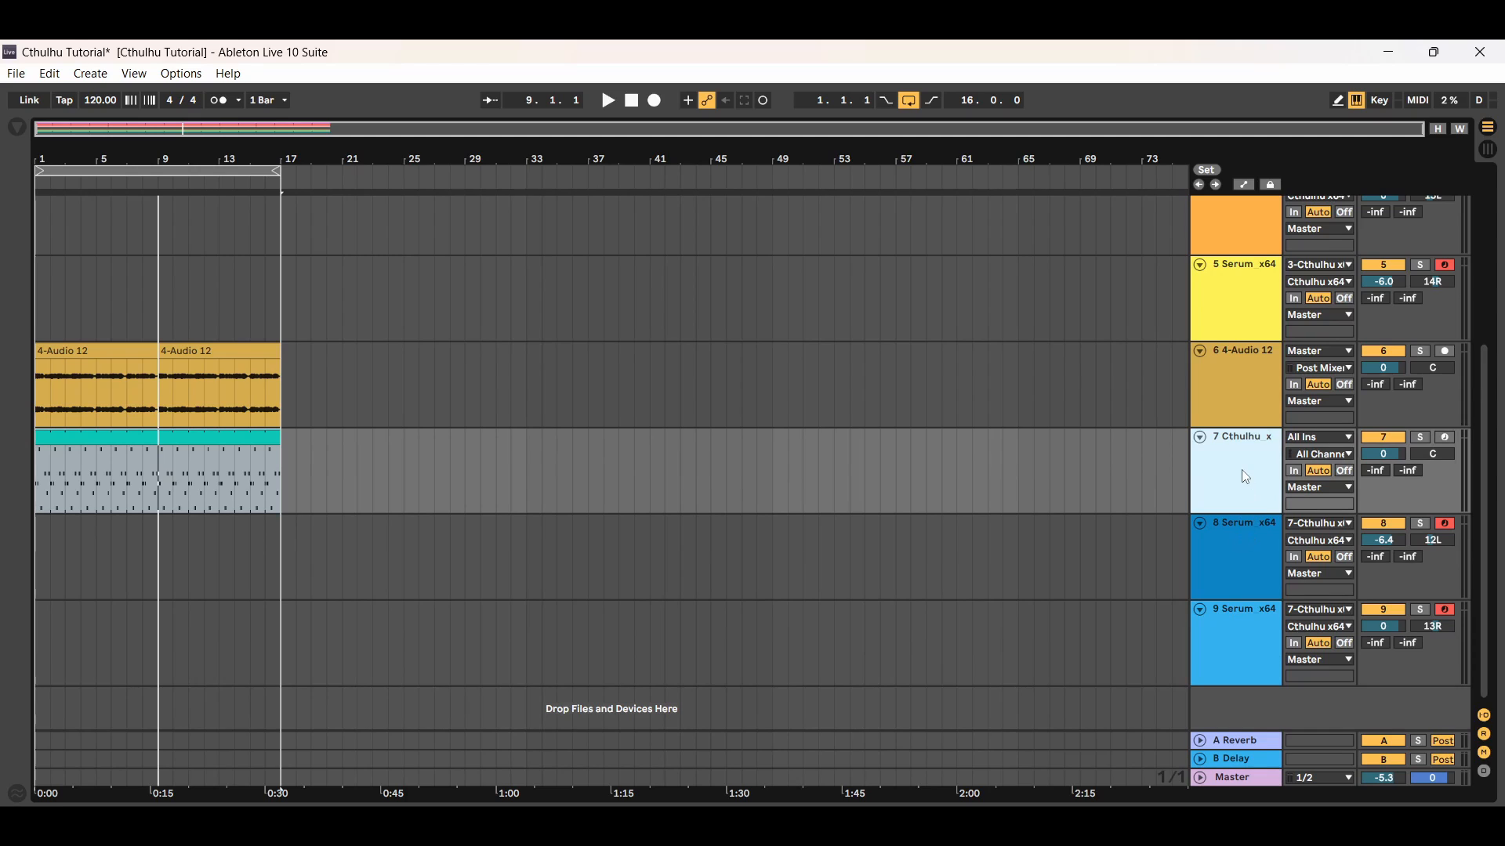
click(1235, 561)
click(1235, 636)
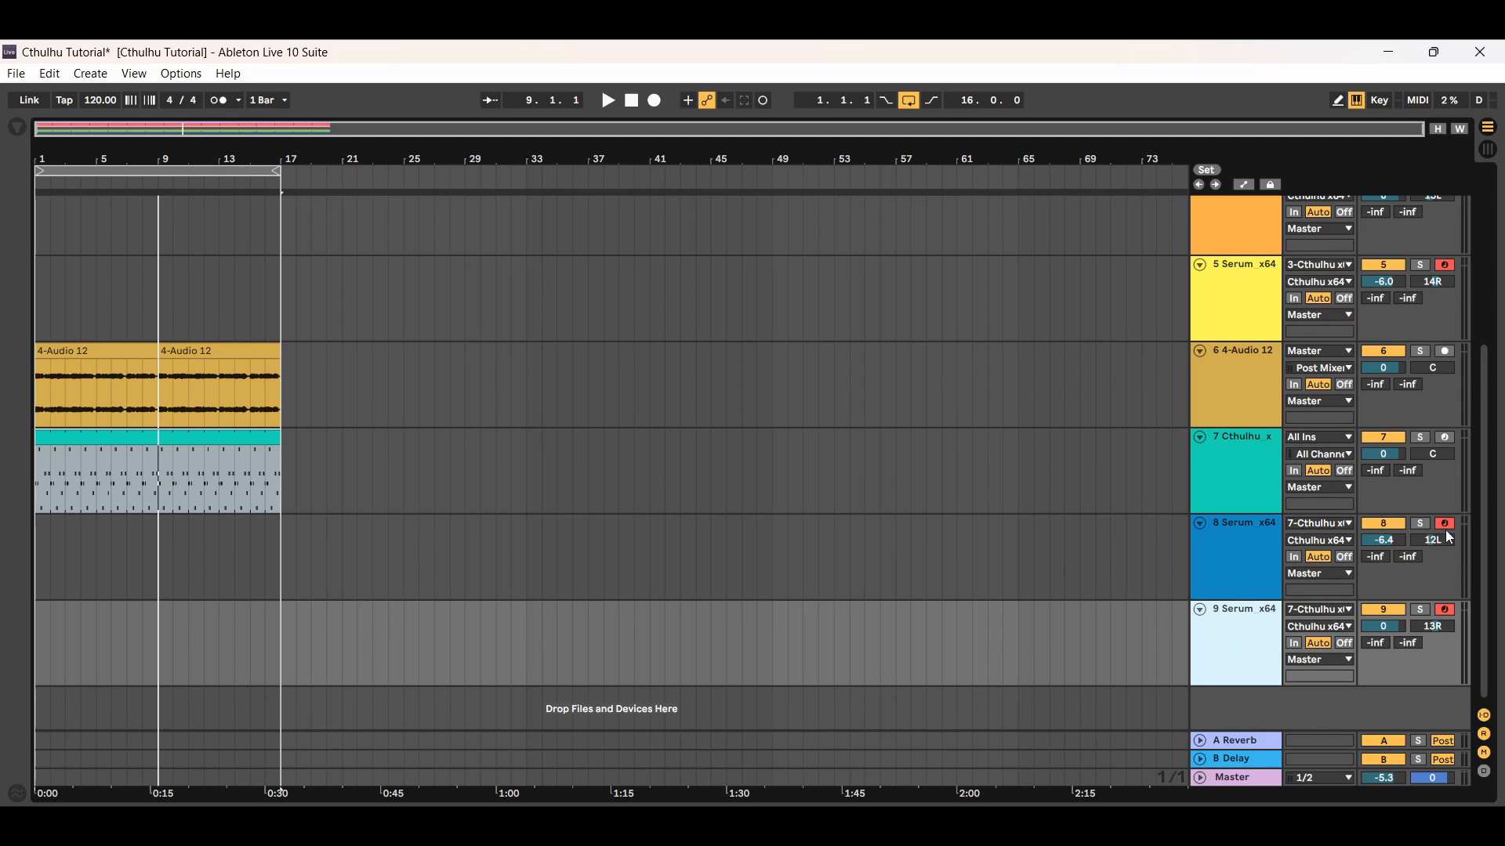
click(1253, 548)
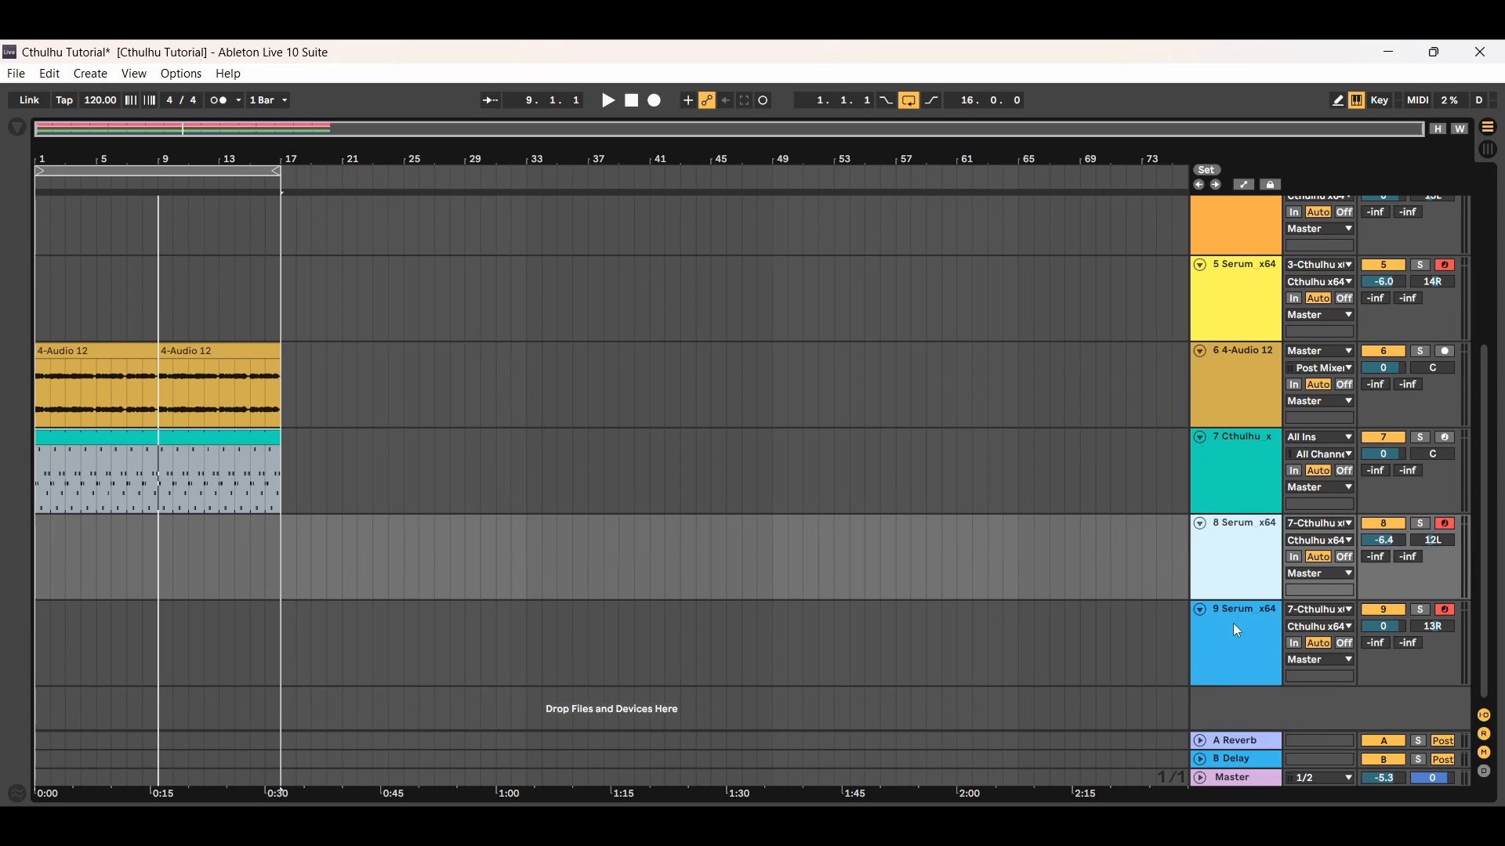
Review the input routing and mixer settings of the Analog and Serum tracks fed by Cthulhu tracks 3 and 7
click(1235, 623)
click(1244, 570)
scroll(1476, 365, up, 5)
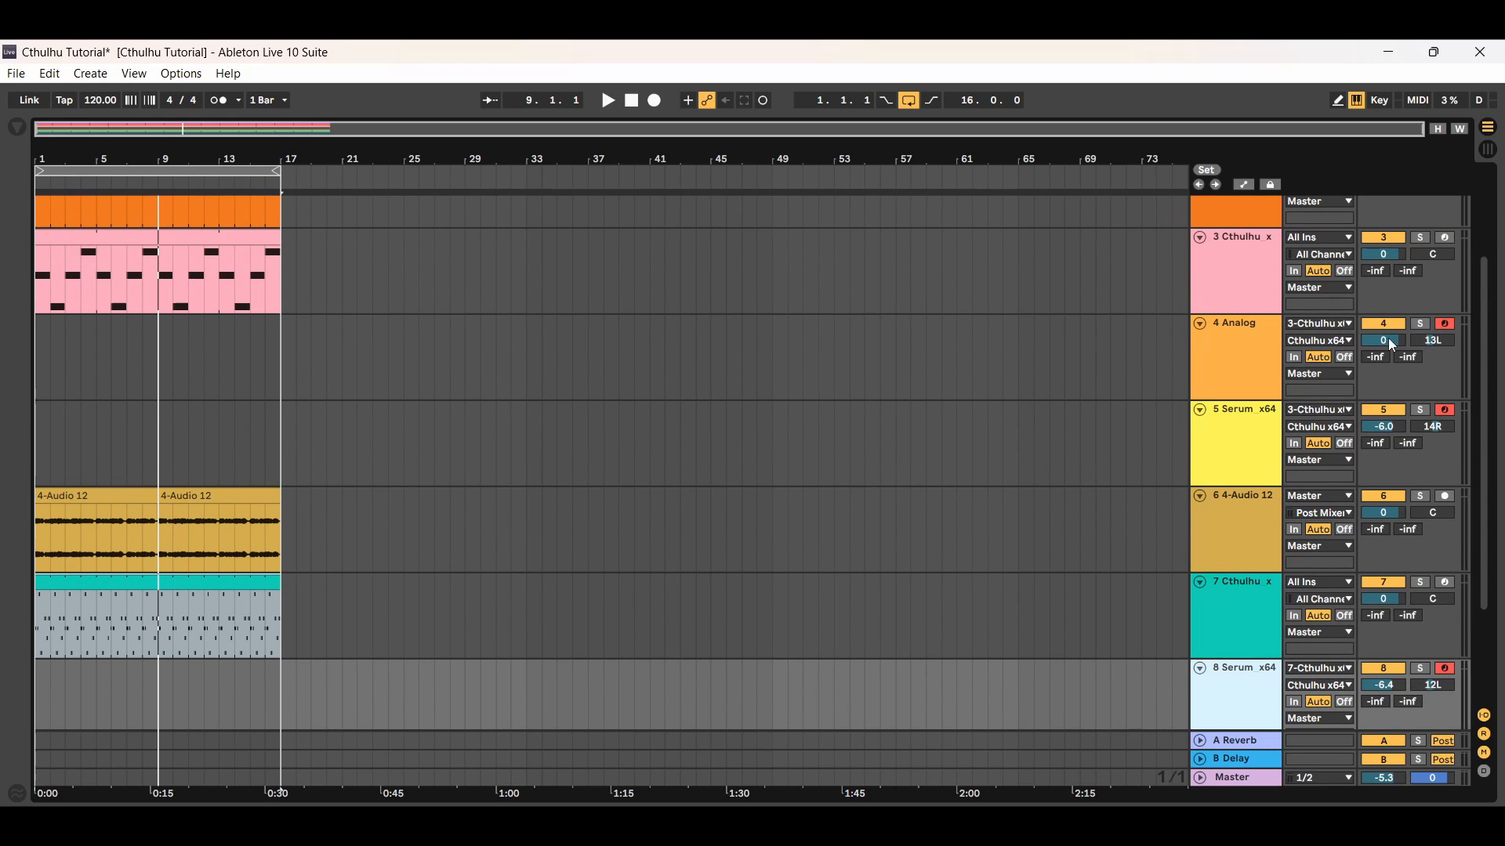
scroll(1483, 431, down, 3)
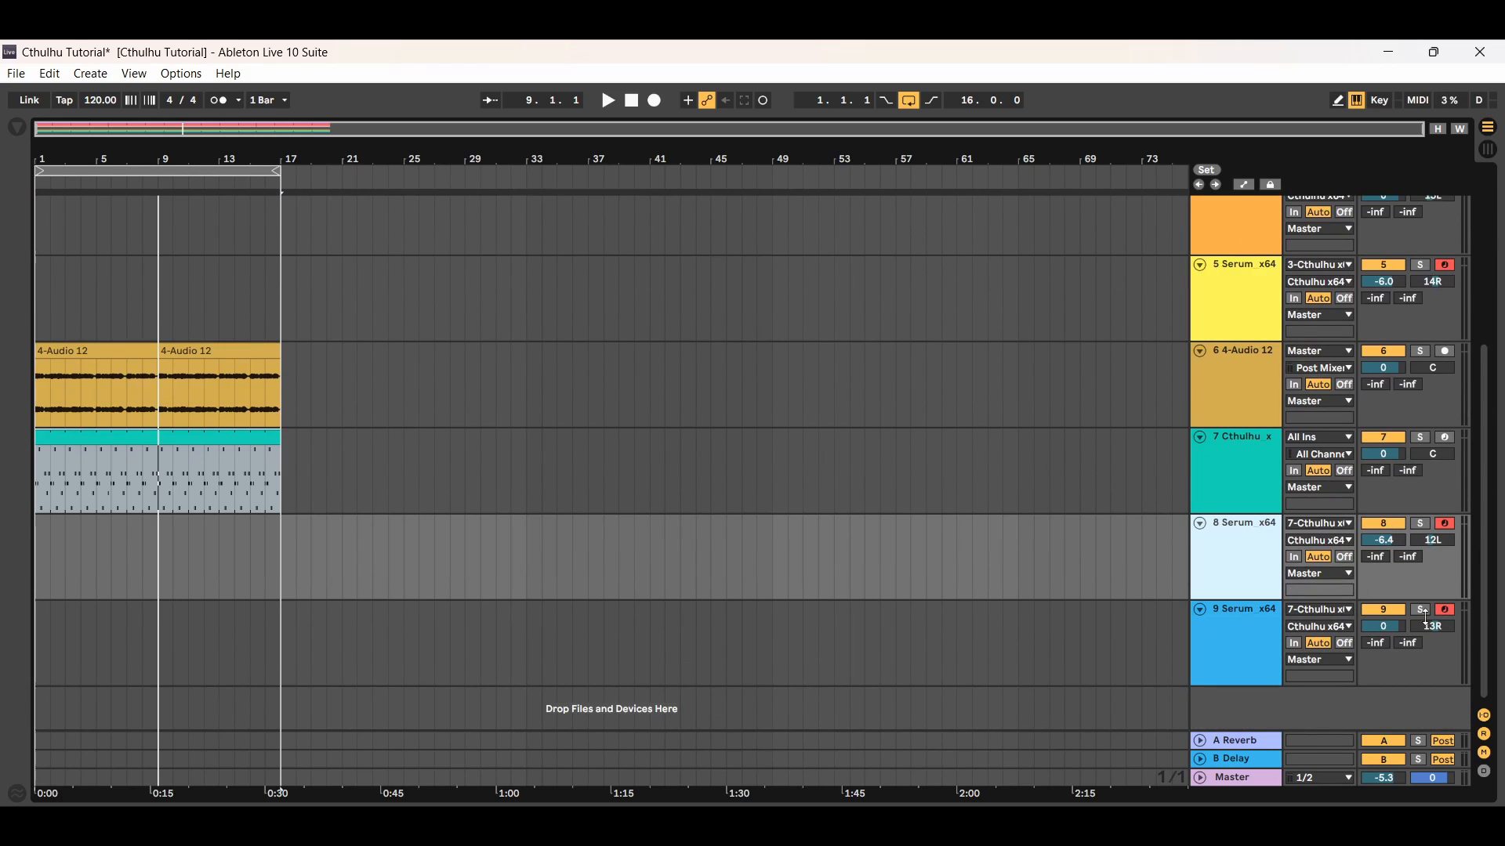
scroll(1490, 579, up, 1)
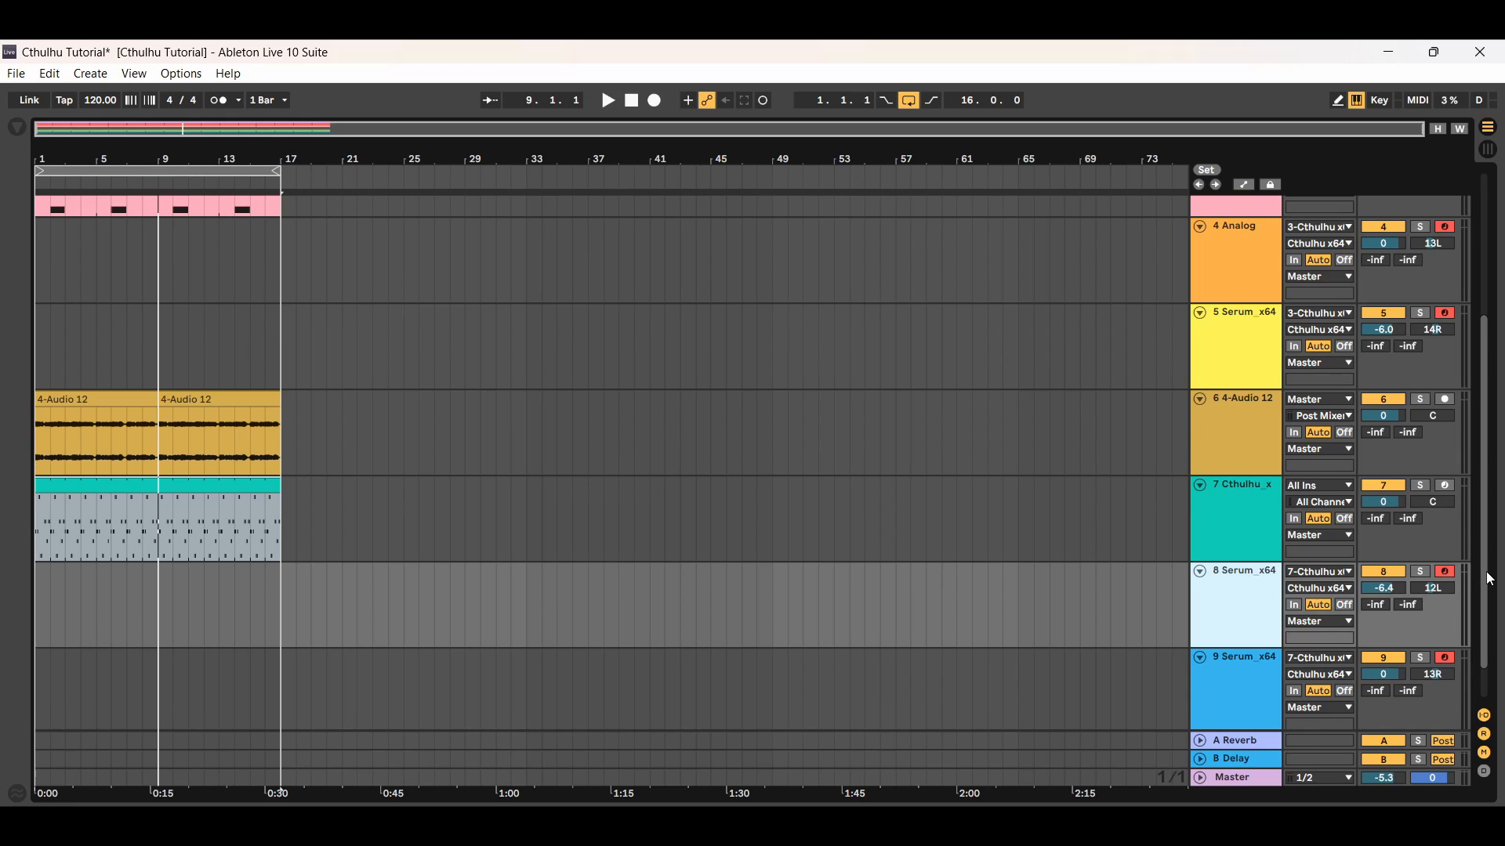
scroll(1489, 566, down, 1)
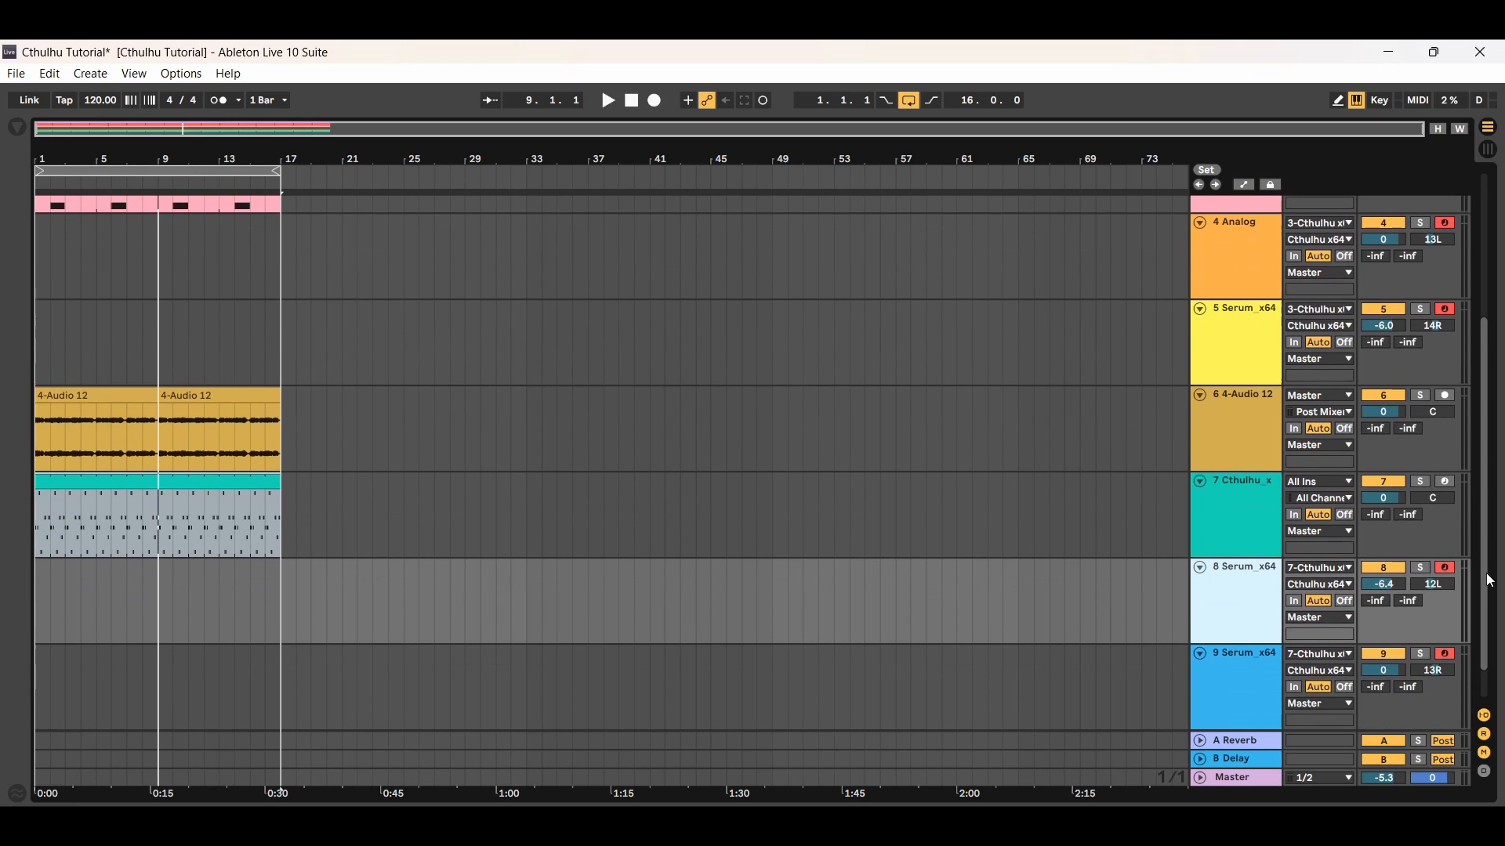
Open the Cthulhu plug-in on track 7 and load the Silver Arps arpeggiator preset
click(1237, 527)
click(64, 624)
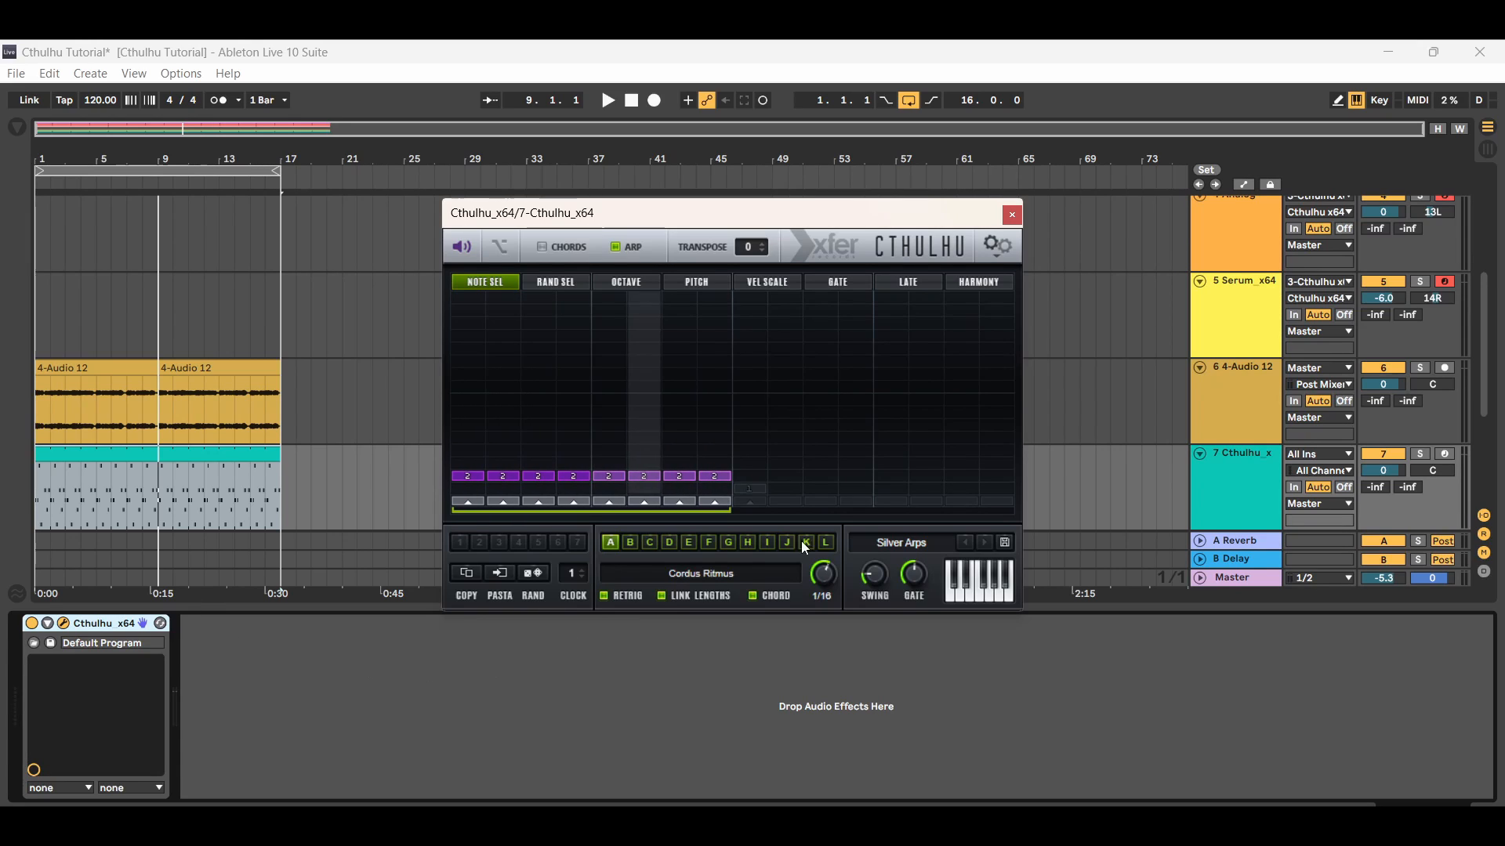
click(909, 543)
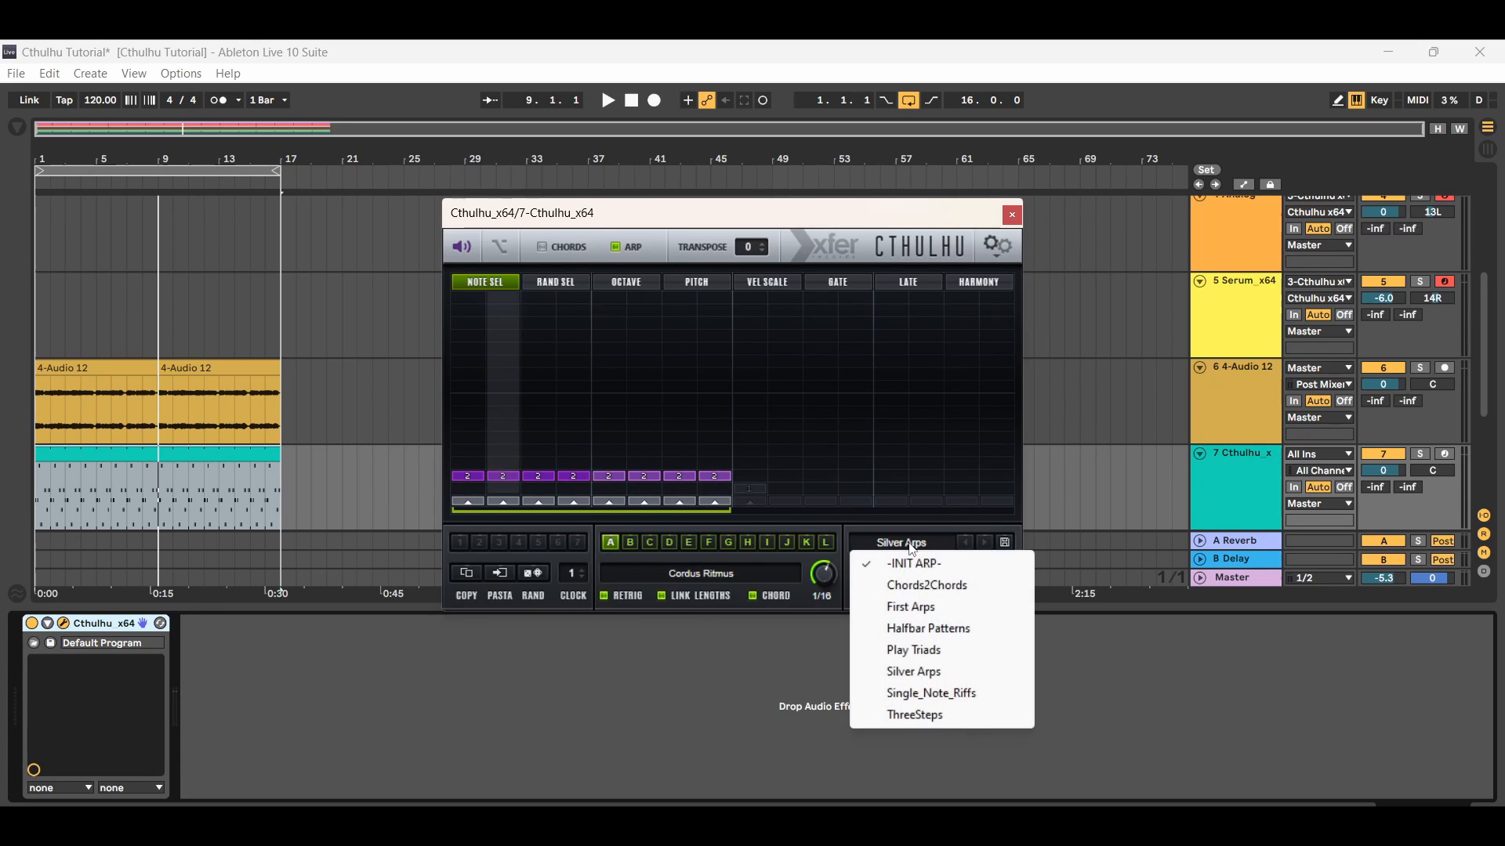
click(914, 672)
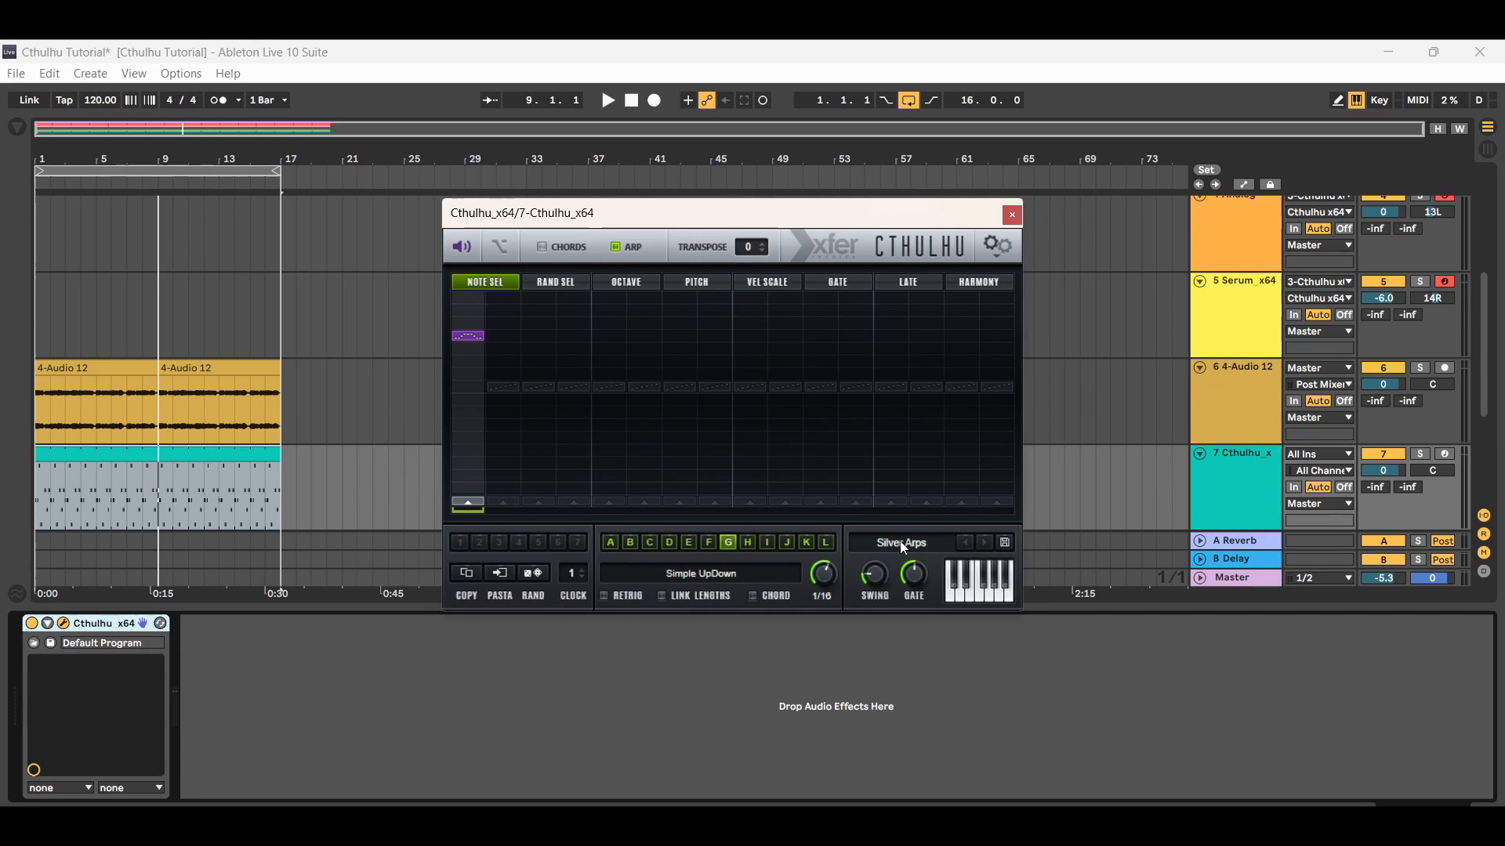
Browse the Silver Arps patterns from A through L, finishing back on pattern A
click(610, 542)
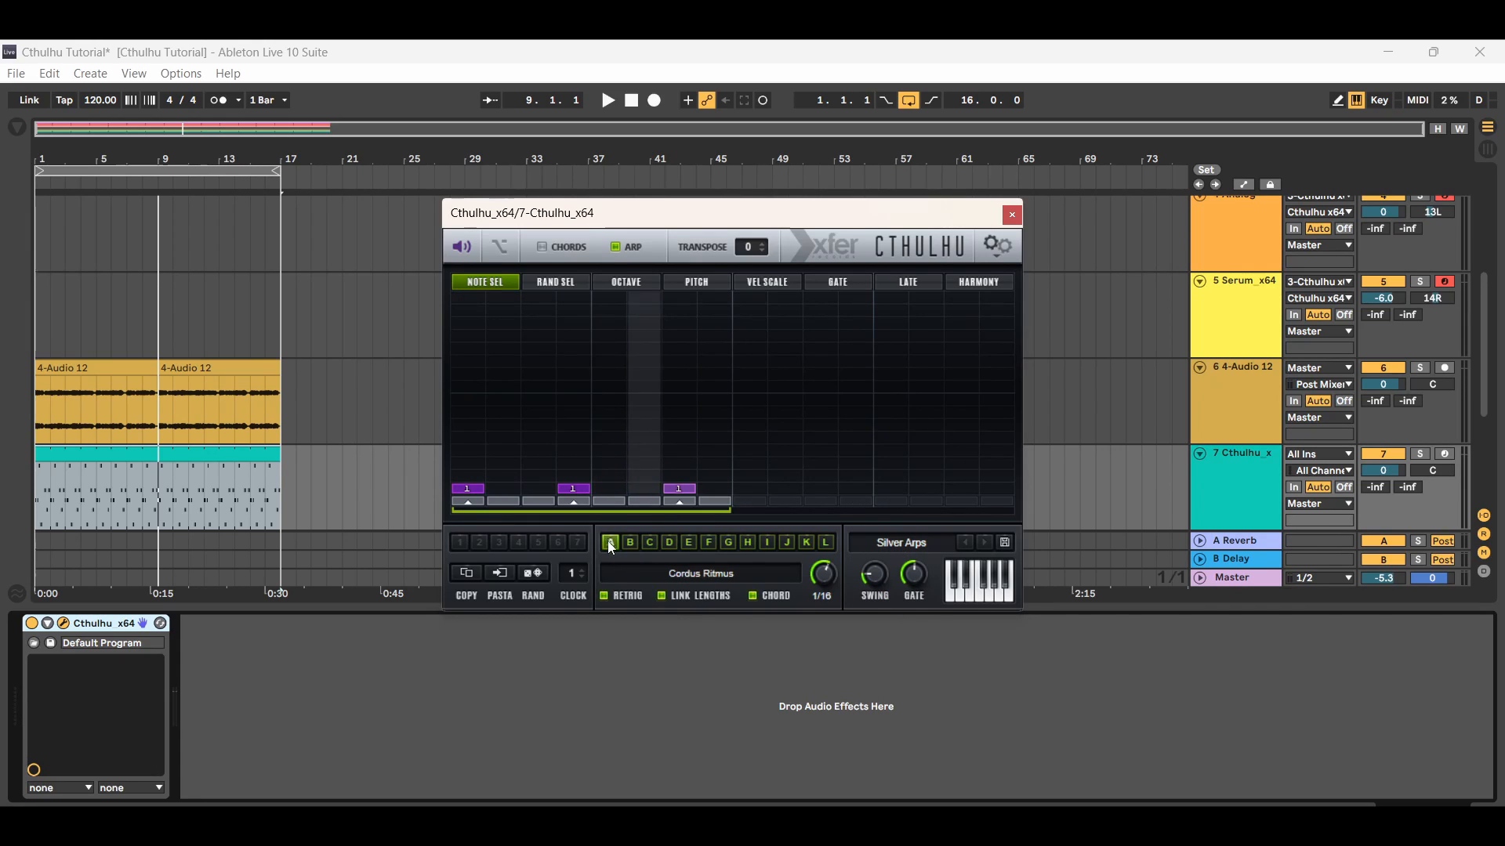
click(629, 542)
click(649, 542)
click(668, 543)
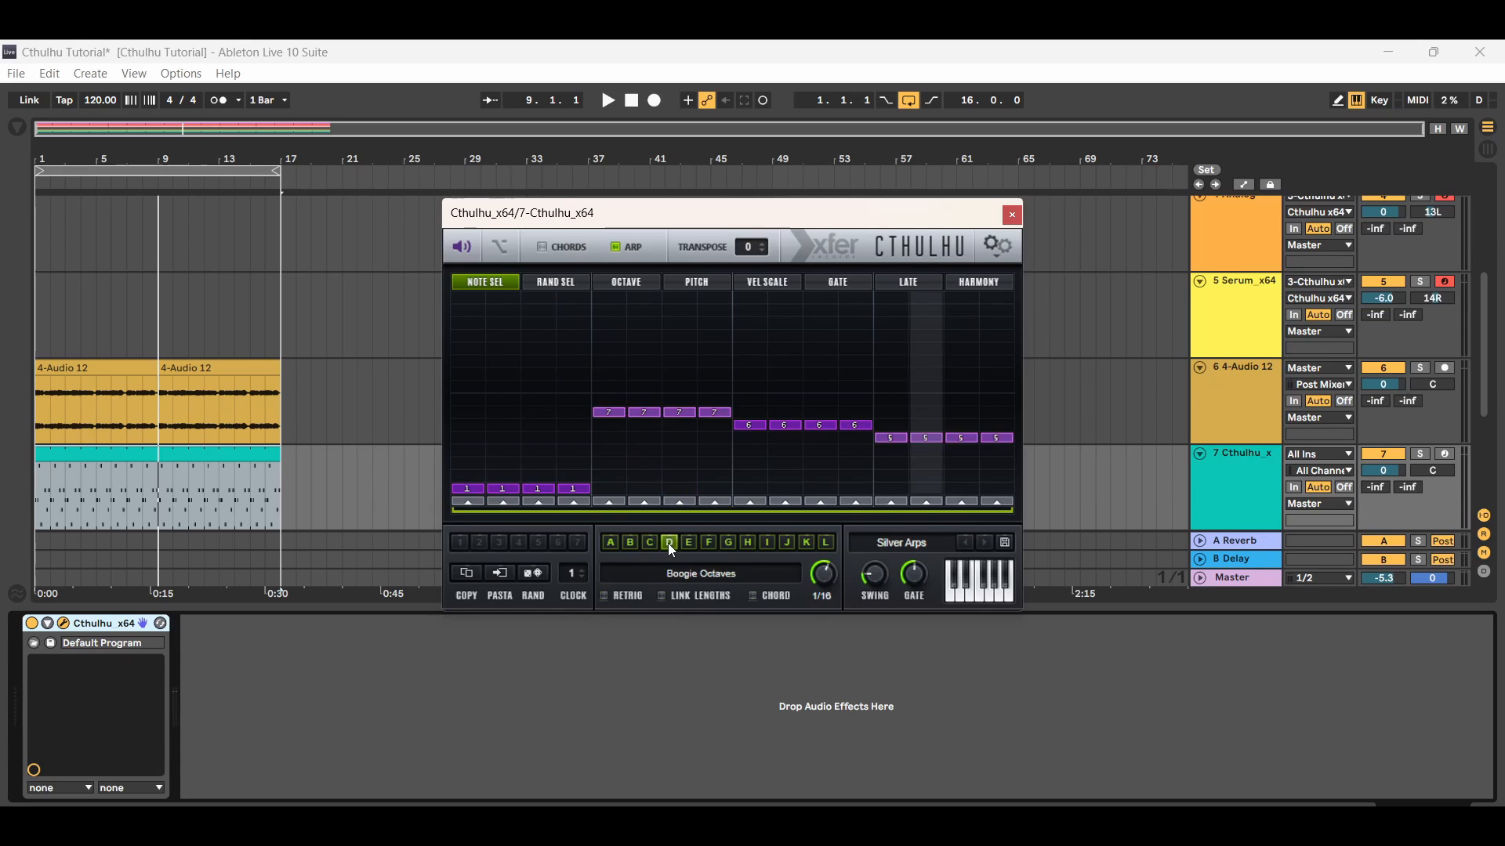
click(689, 542)
click(708, 542)
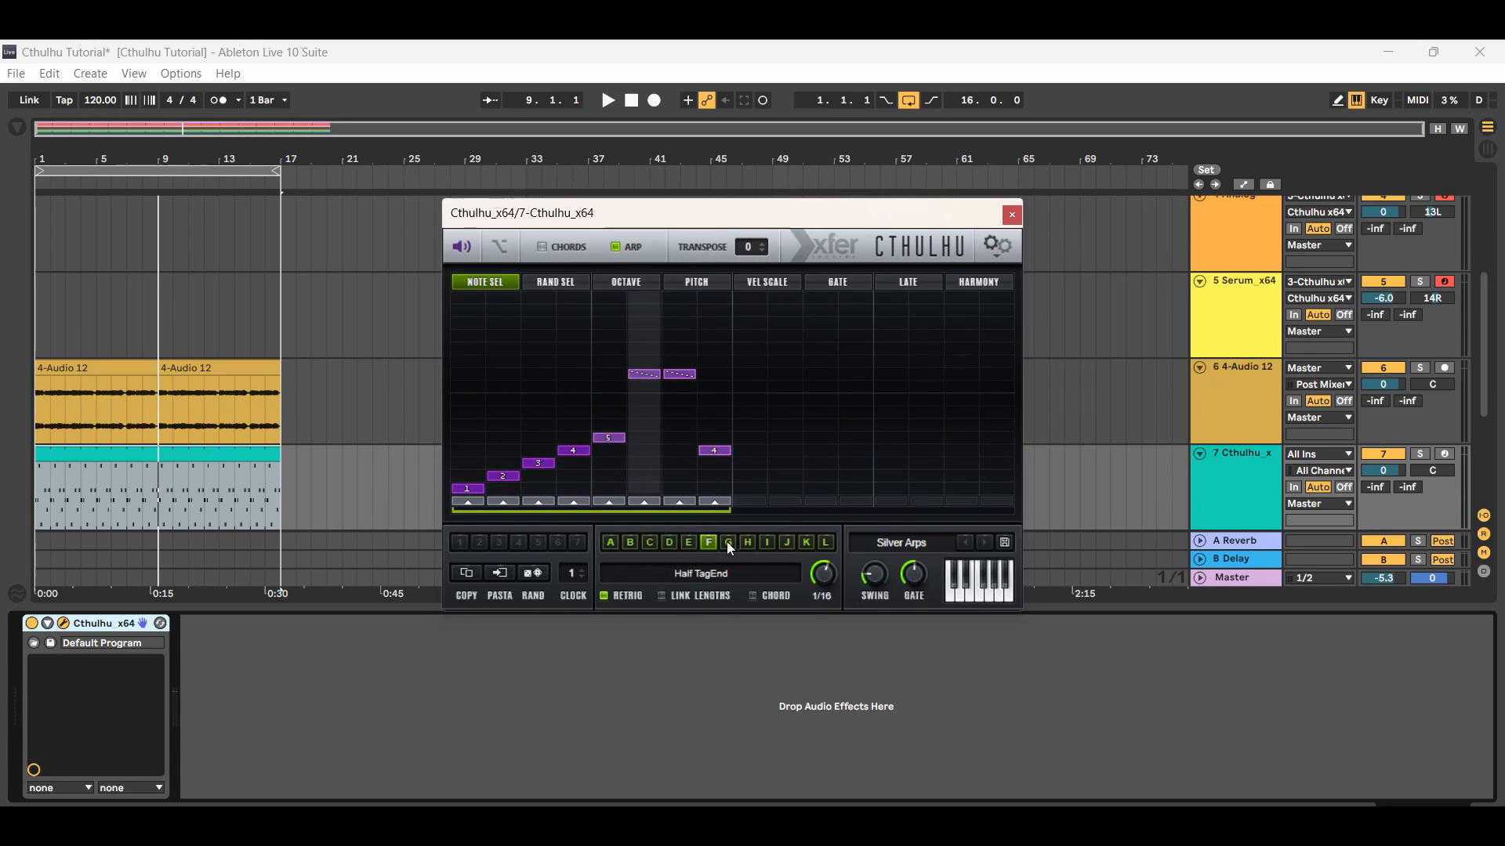
click(728, 543)
click(748, 543)
click(767, 542)
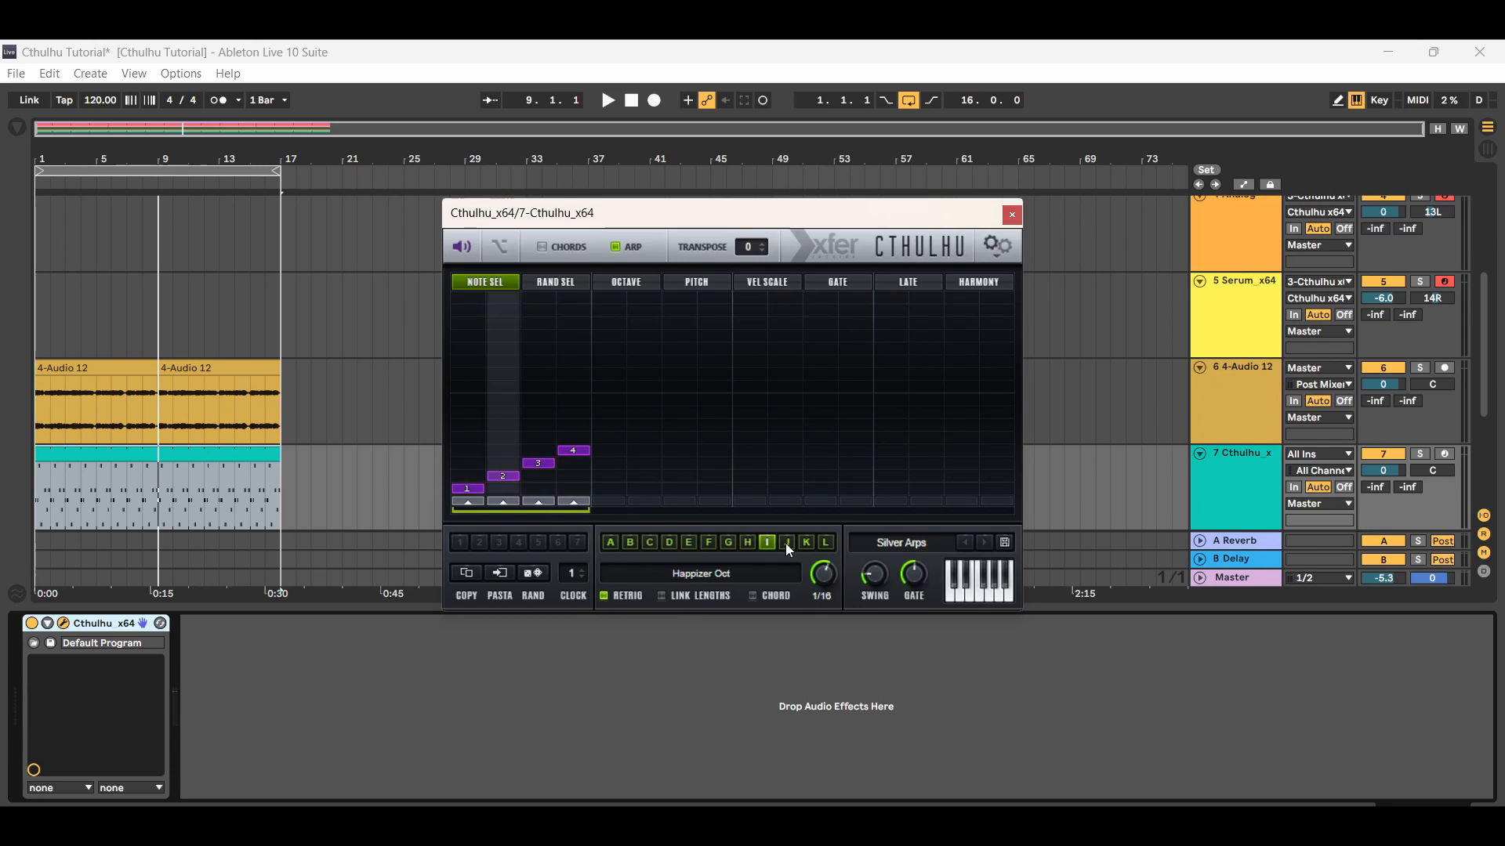
click(786, 542)
click(806, 542)
click(825, 542)
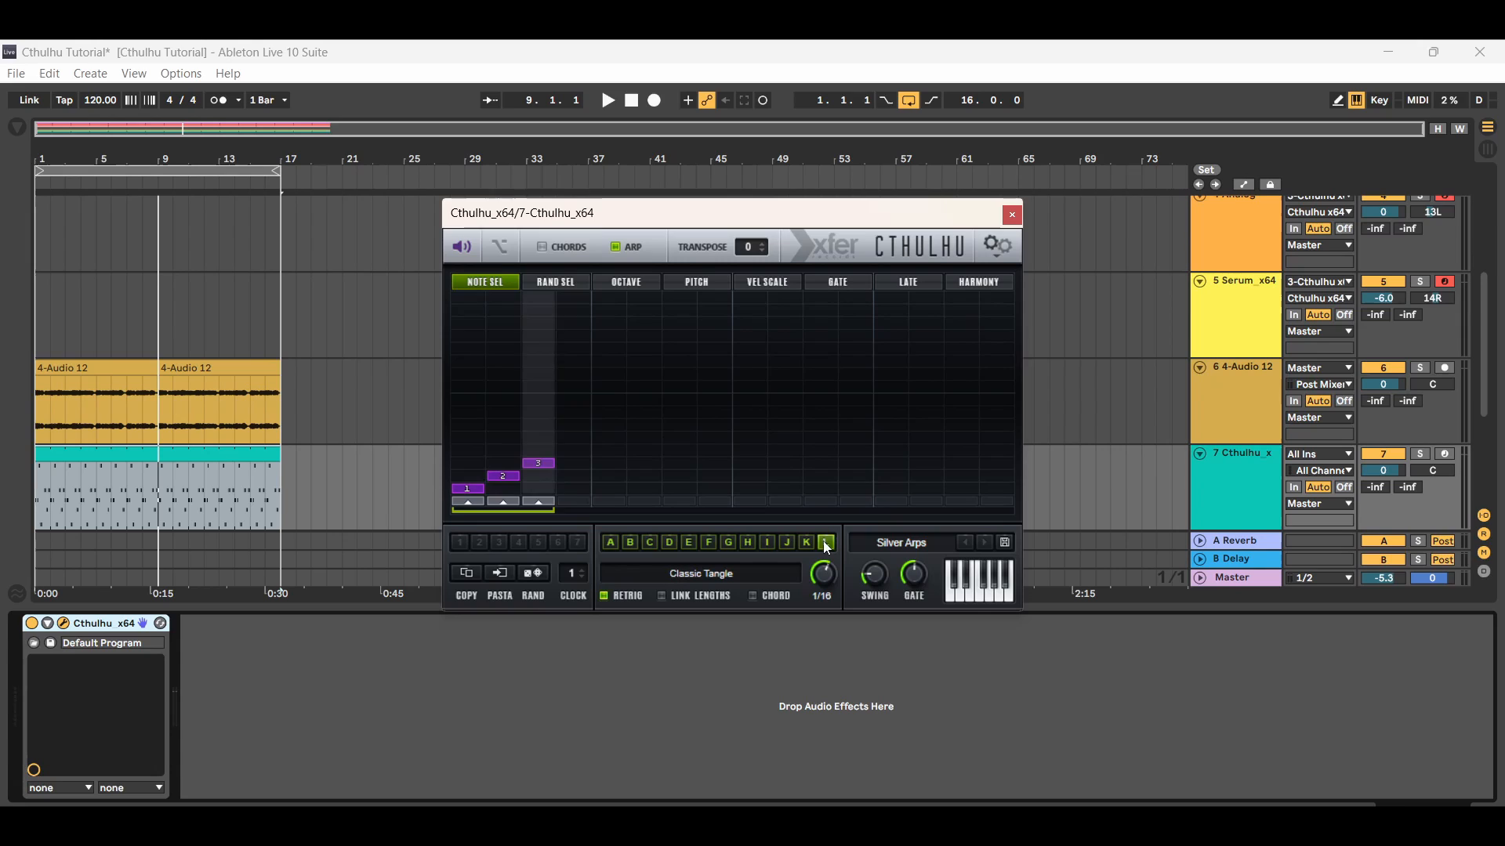
click(612, 543)
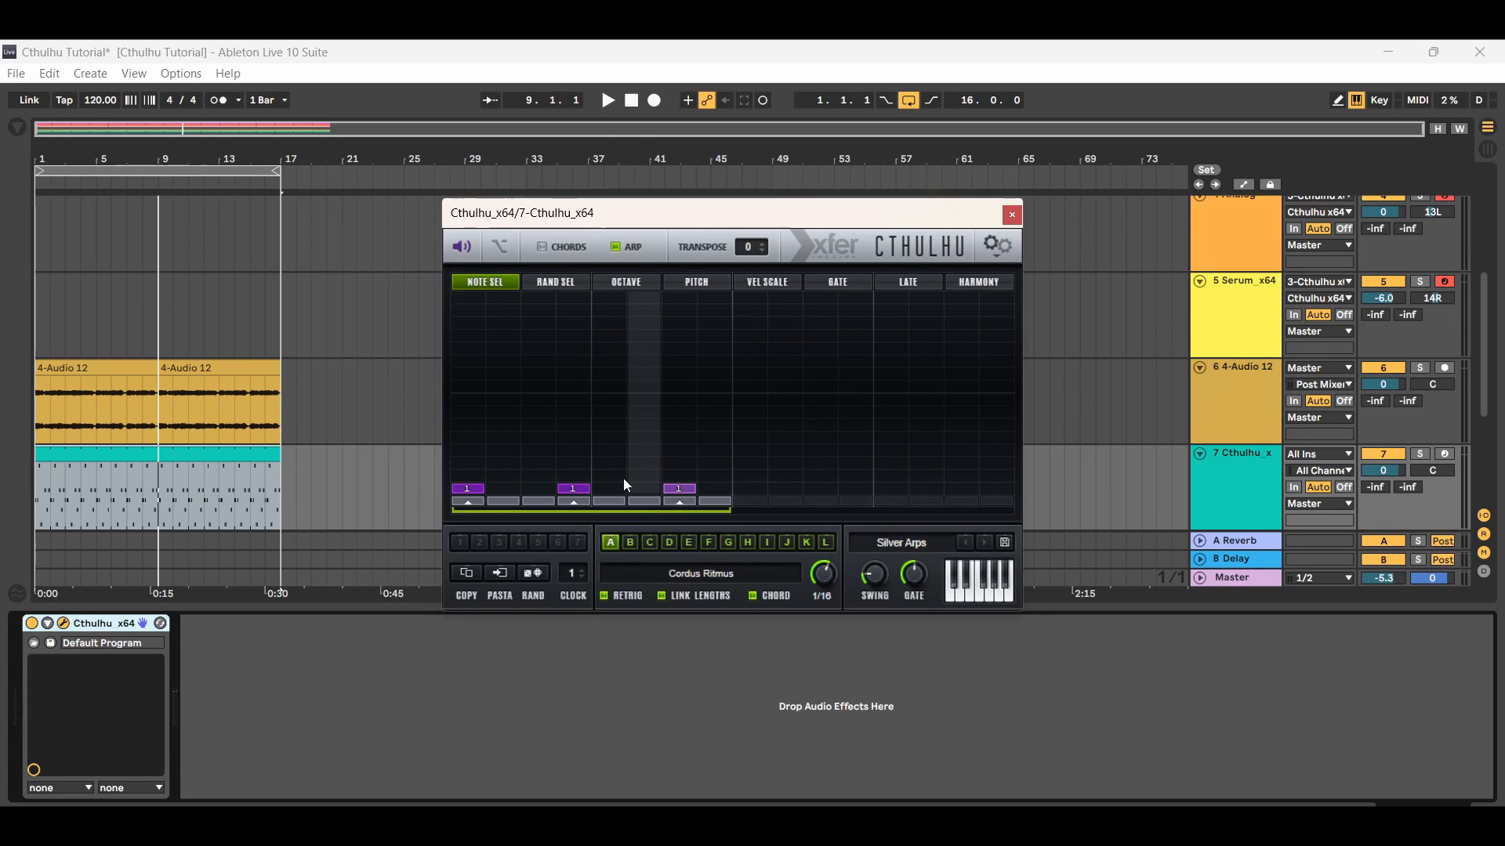
Start playback and audition Cthulhu arp patterns A through H, followed by patterns A, B and C again
click(609, 102)
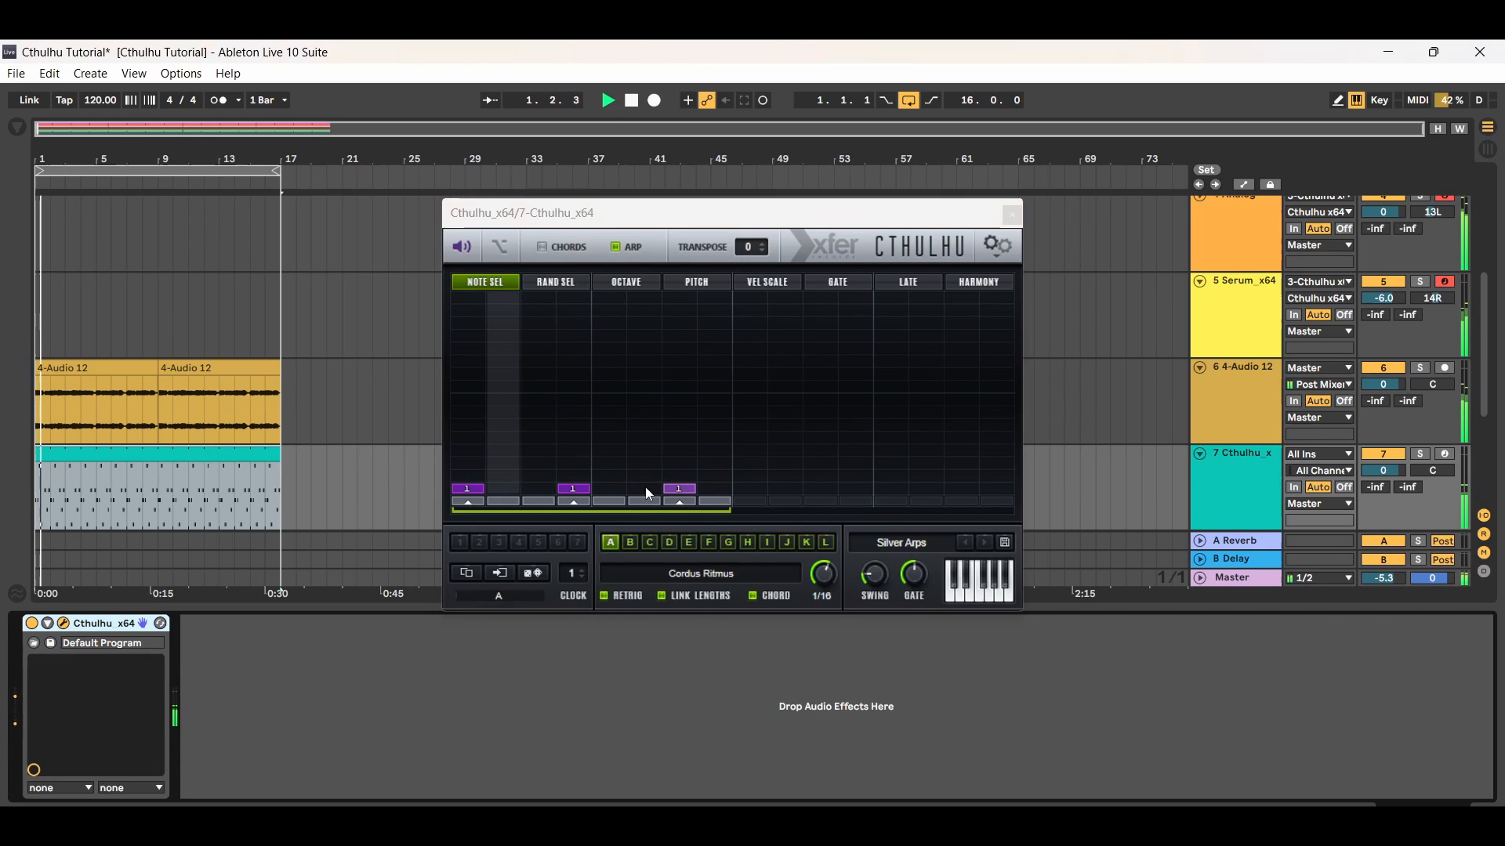
click(630, 541)
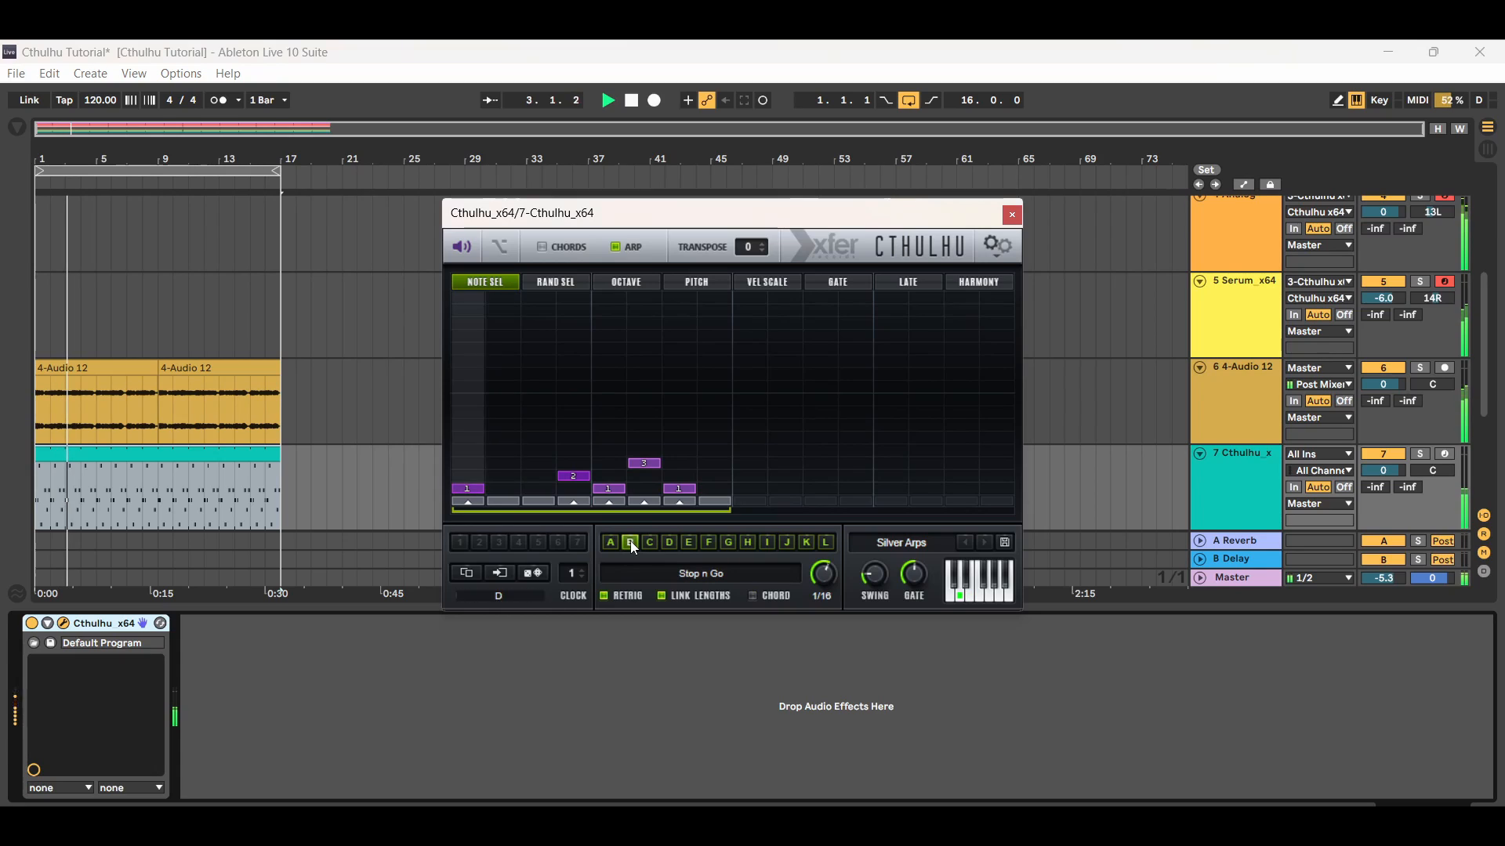
click(650, 543)
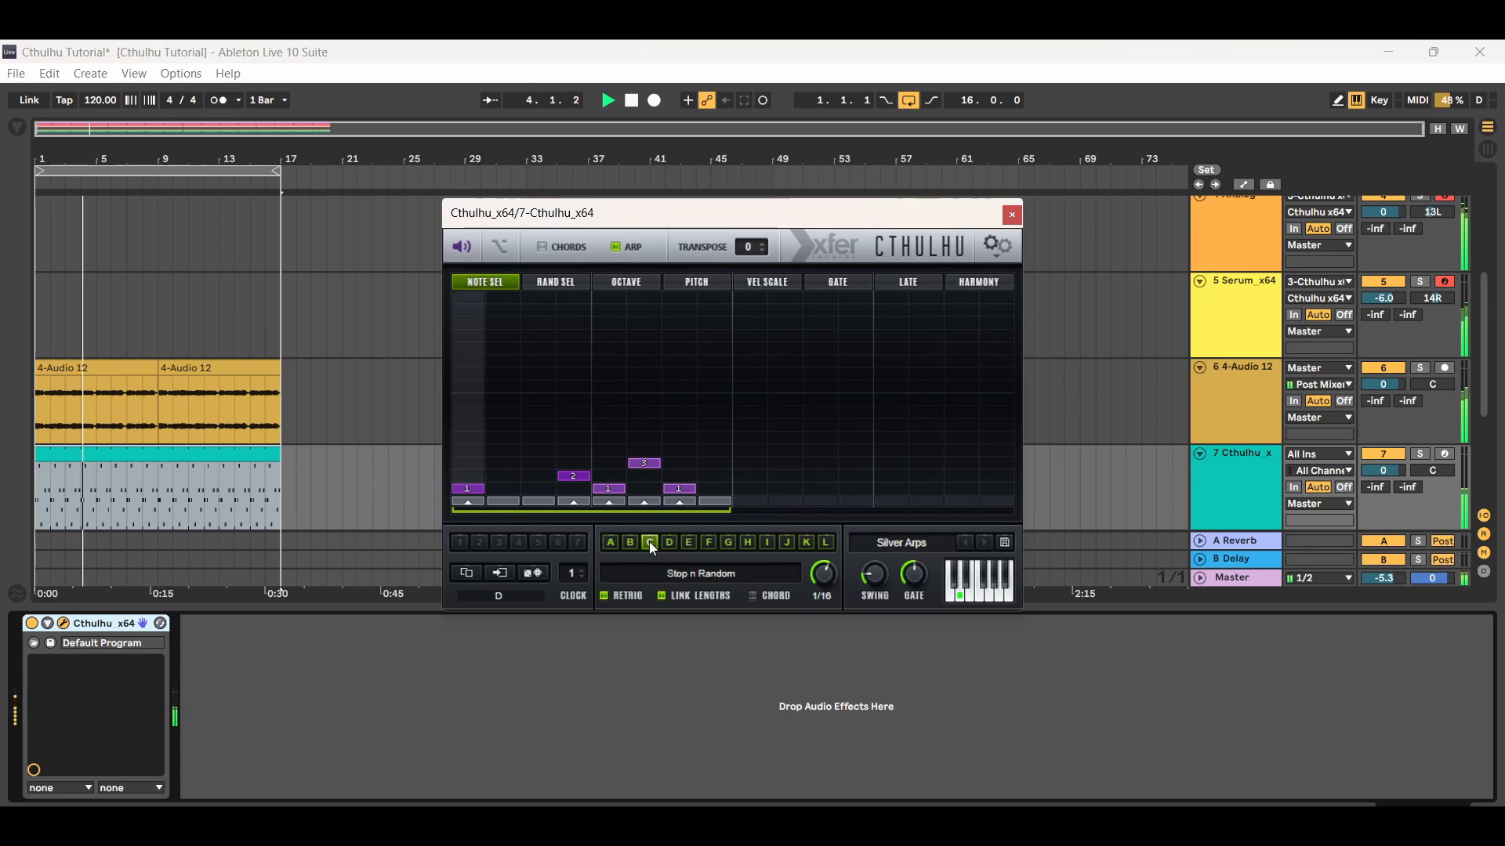
click(669, 542)
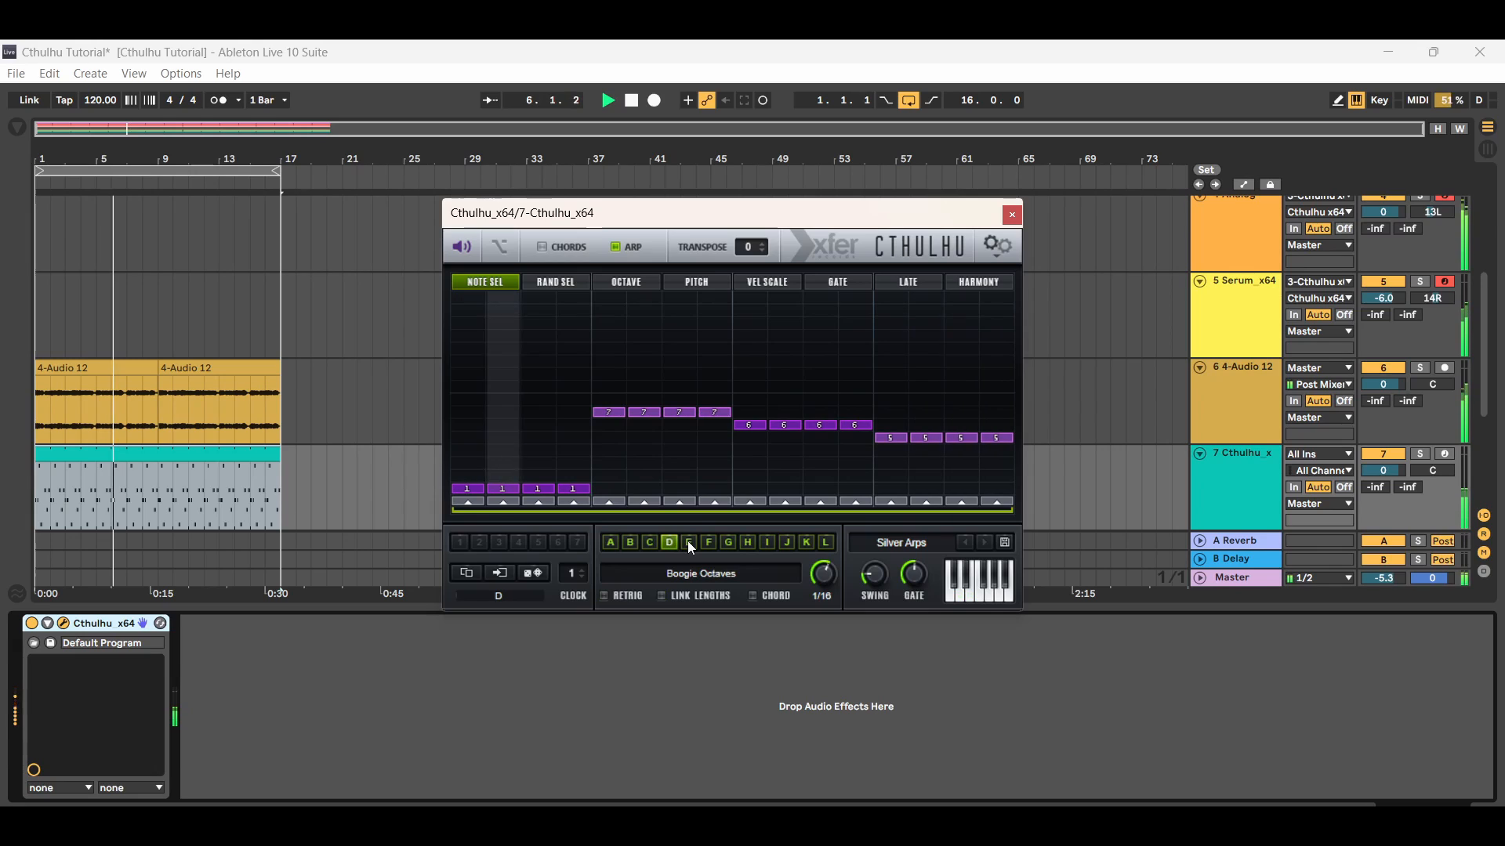
click(688, 542)
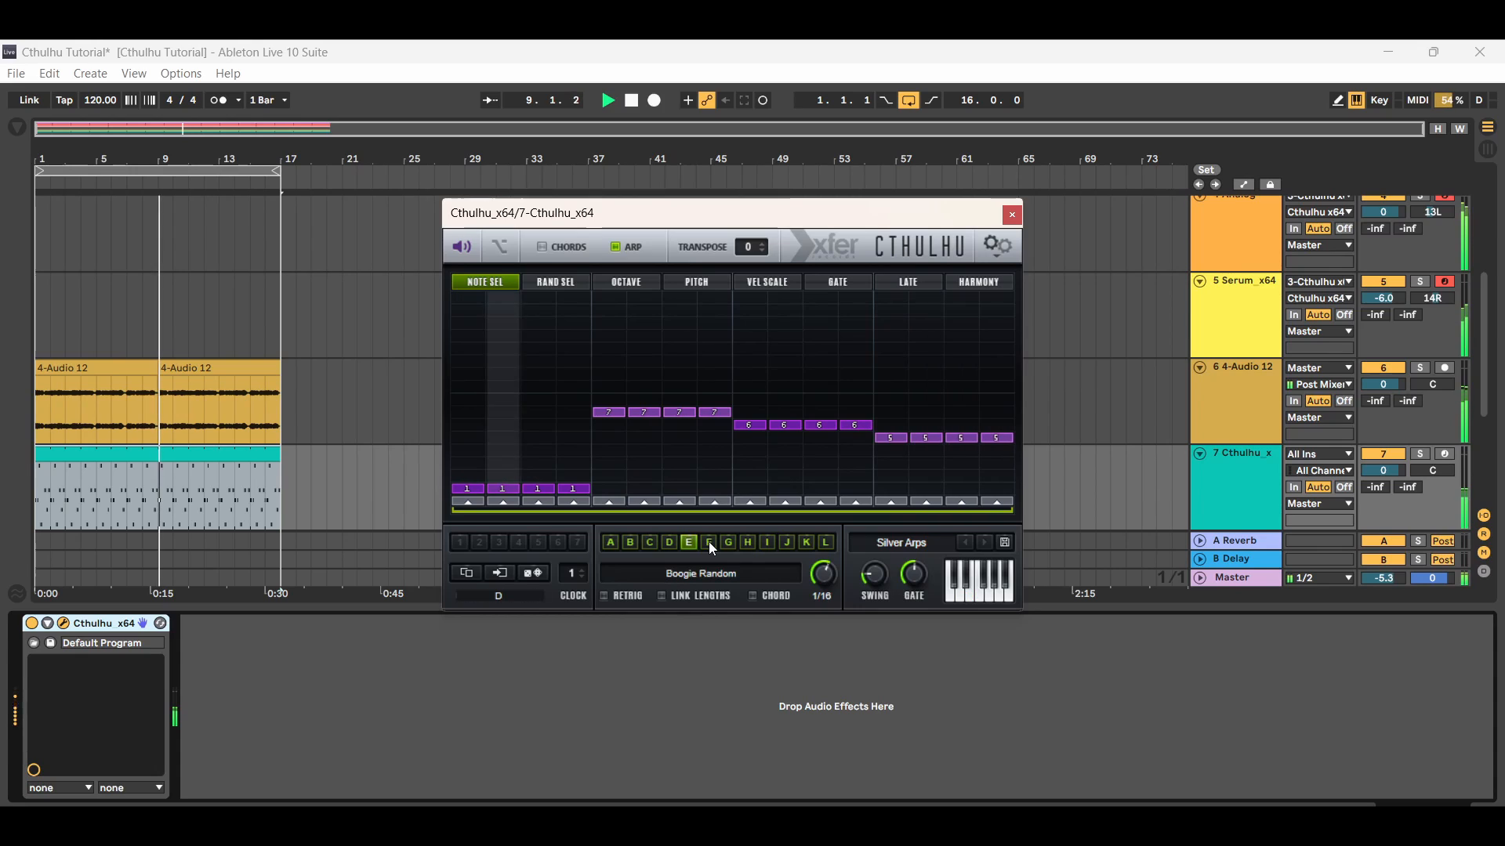
click(708, 542)
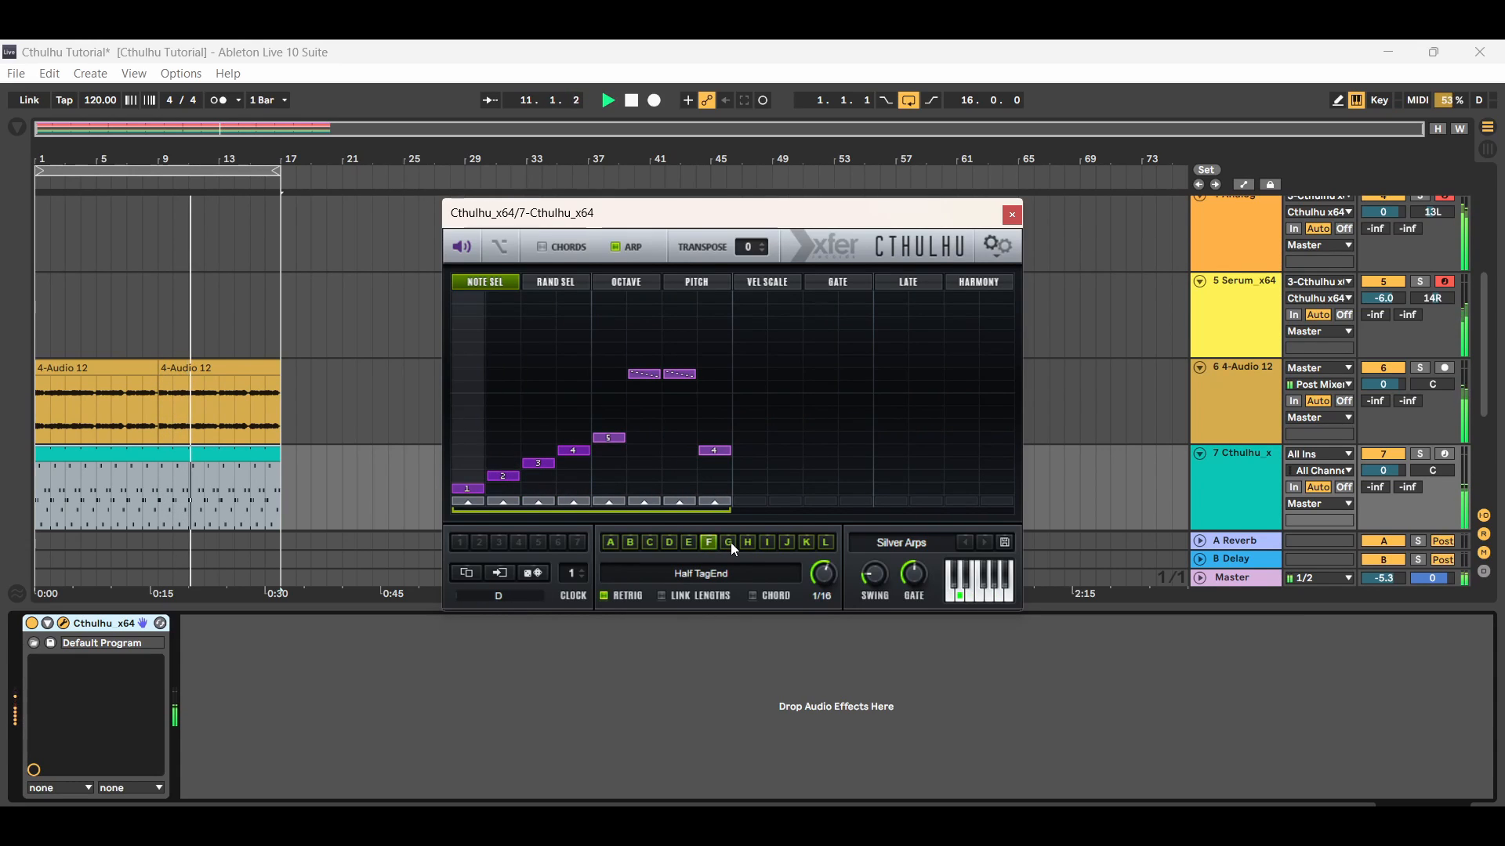
click(730, 543)
click(749, 543)
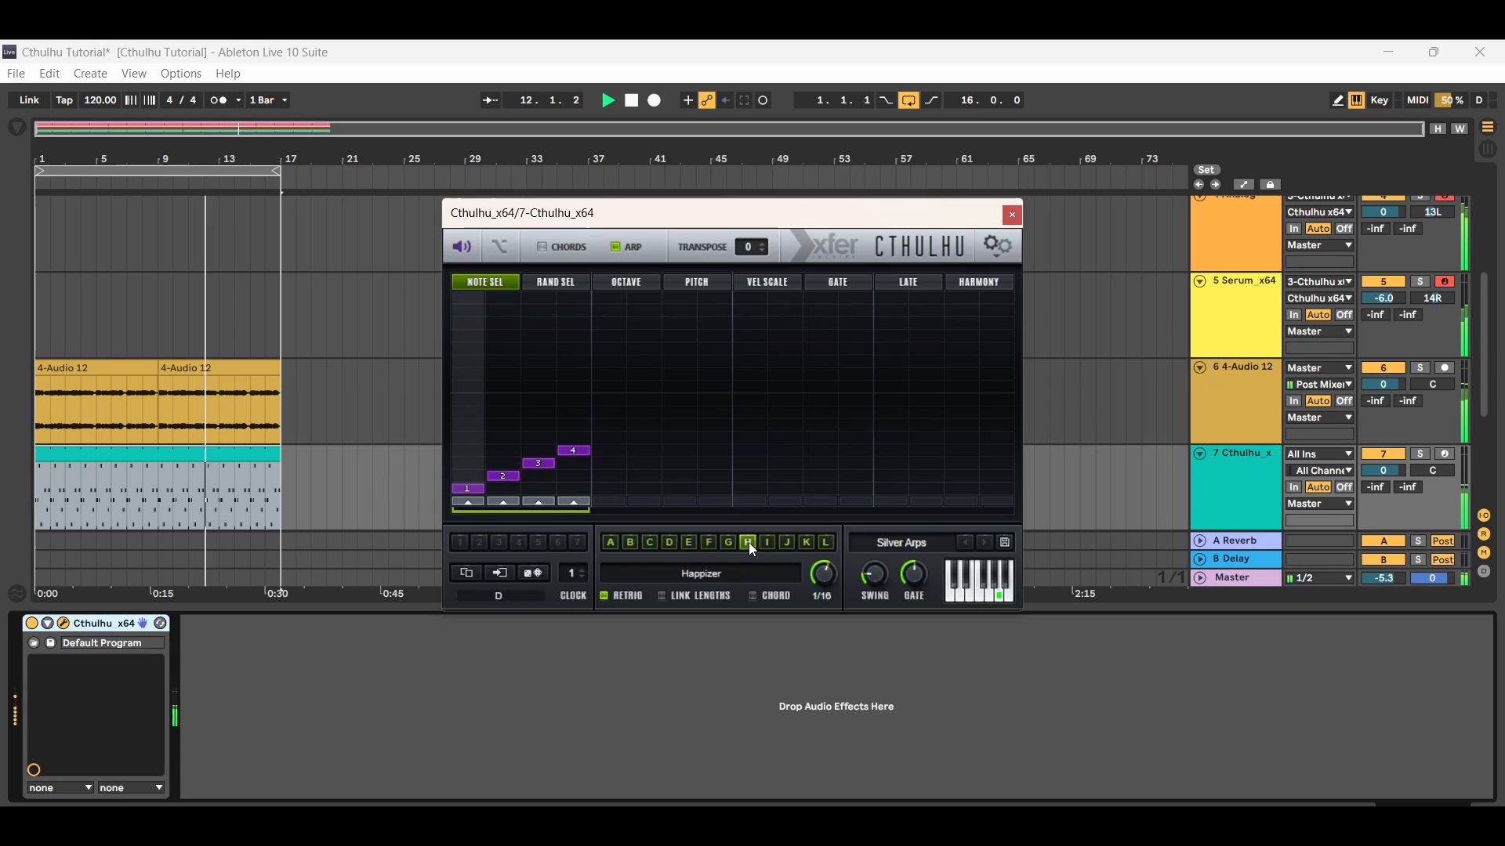
click(609, 543)
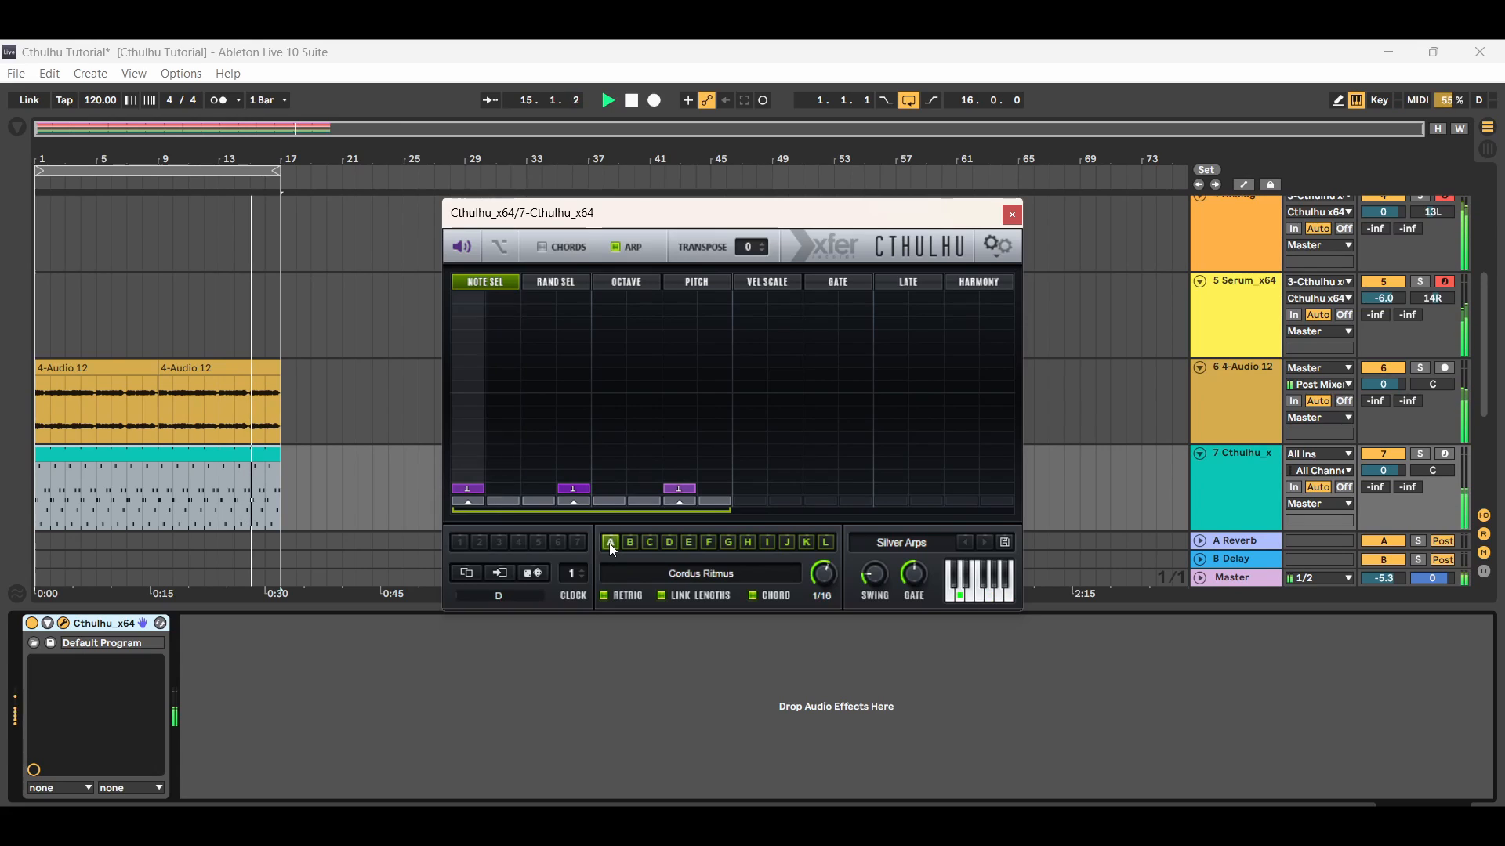
click(628, 542)
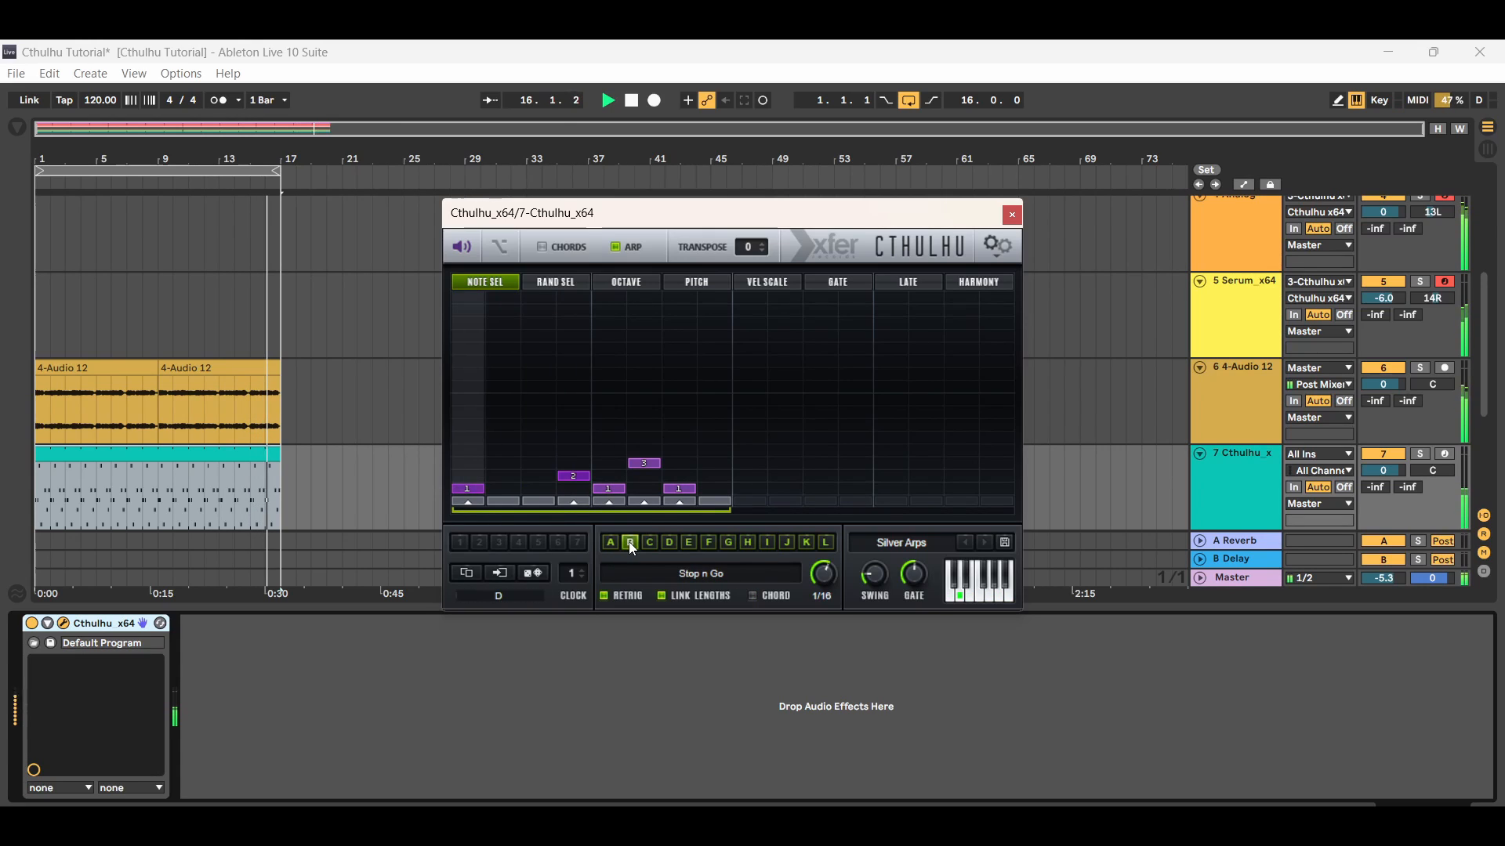
click(649, 543)
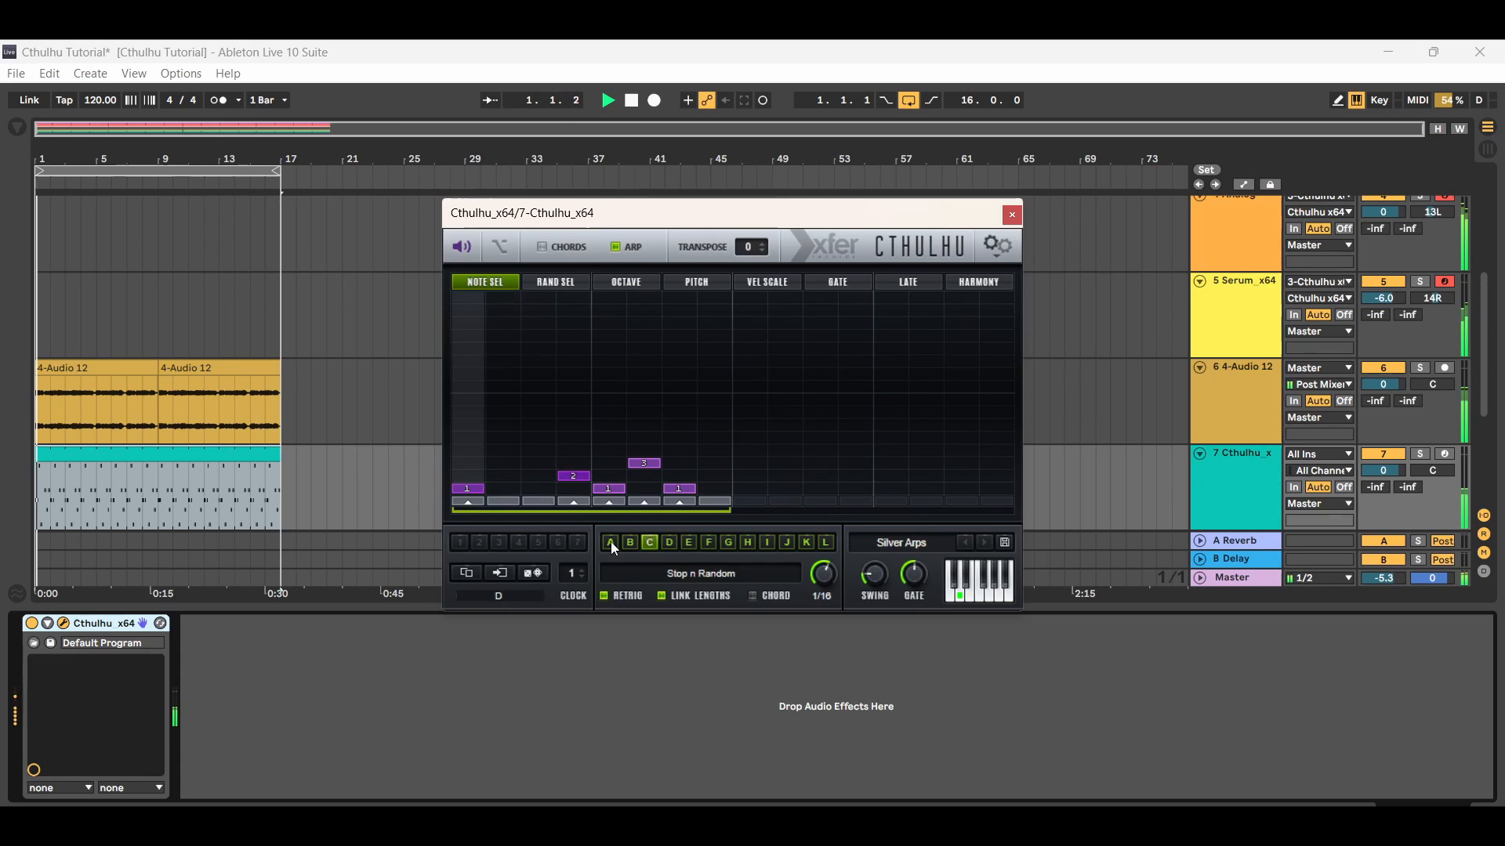
Select pattern A, set all eight note selection steps to 2 during playback, and stop the transport
click(610, 542)
drag(467, 476, 710, 478)
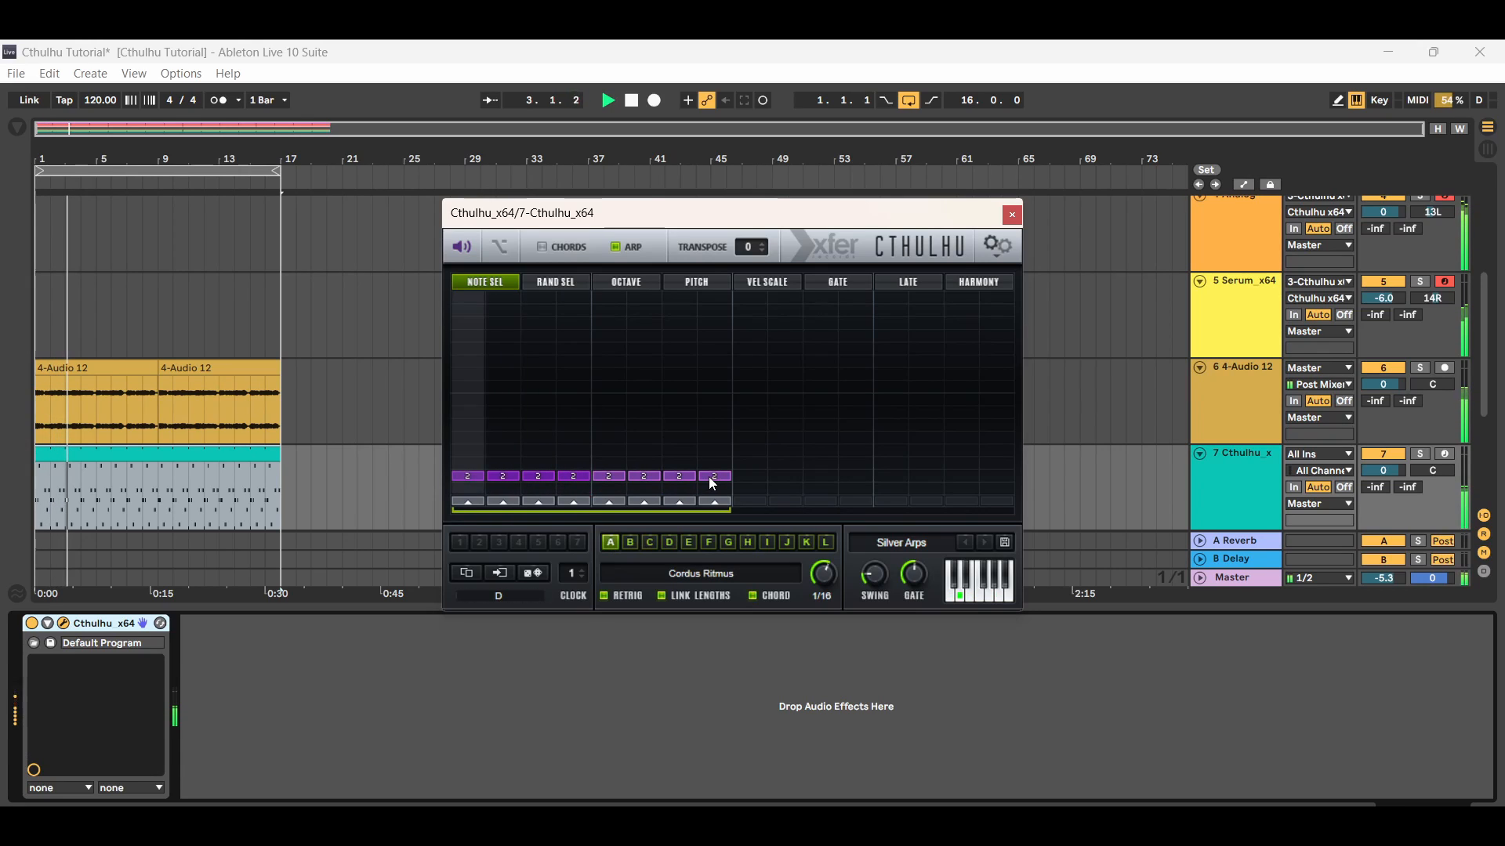
click(631, 102)
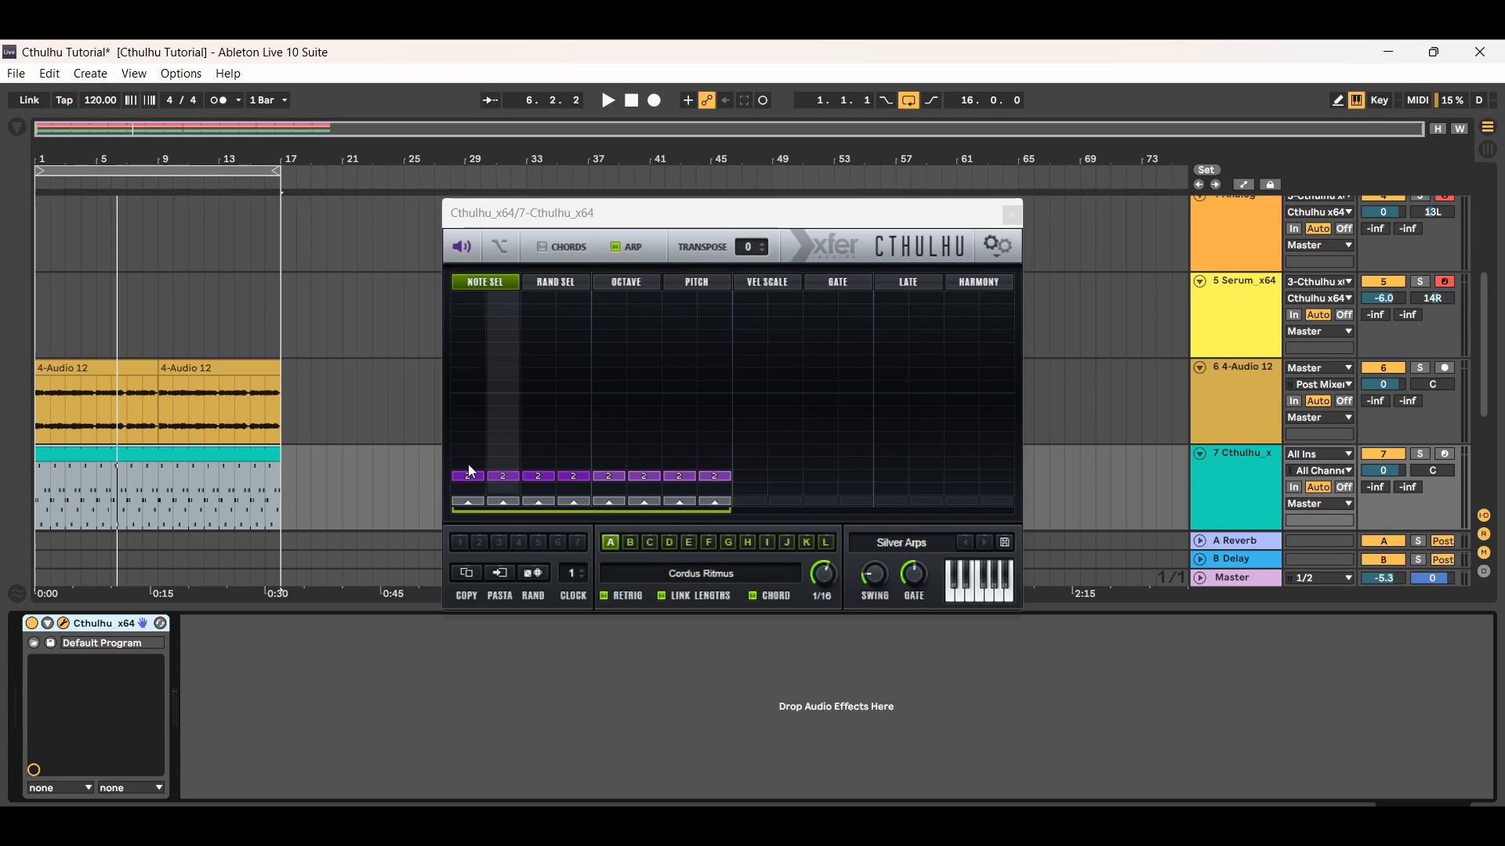
Set all eight steps of pattern A to note 1, raise them to 2, 3 and 4 during playback, and stop
drag(471, 478, 717, 488)
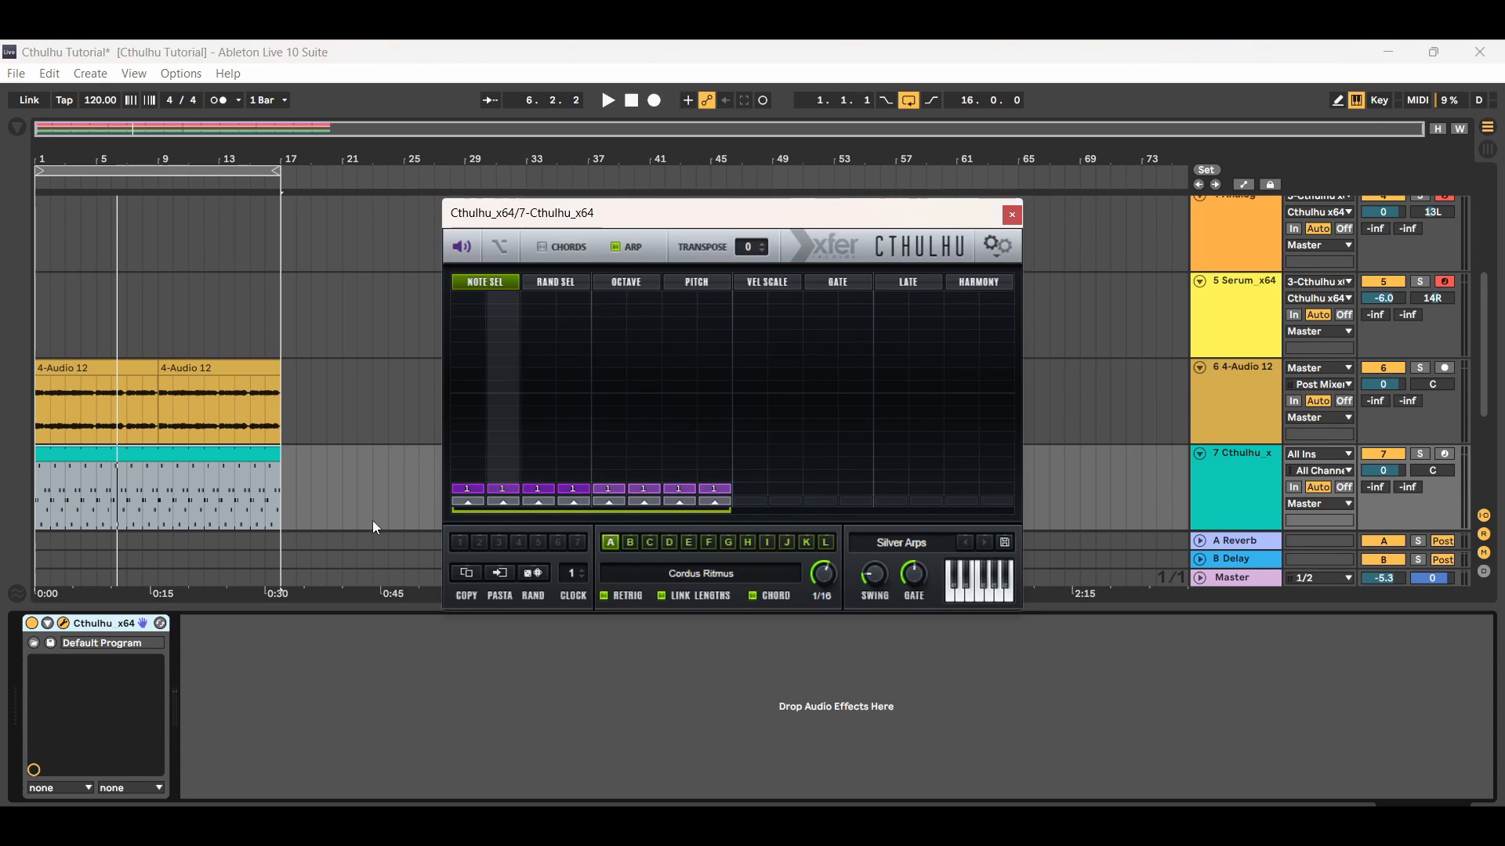
click(608, 100)
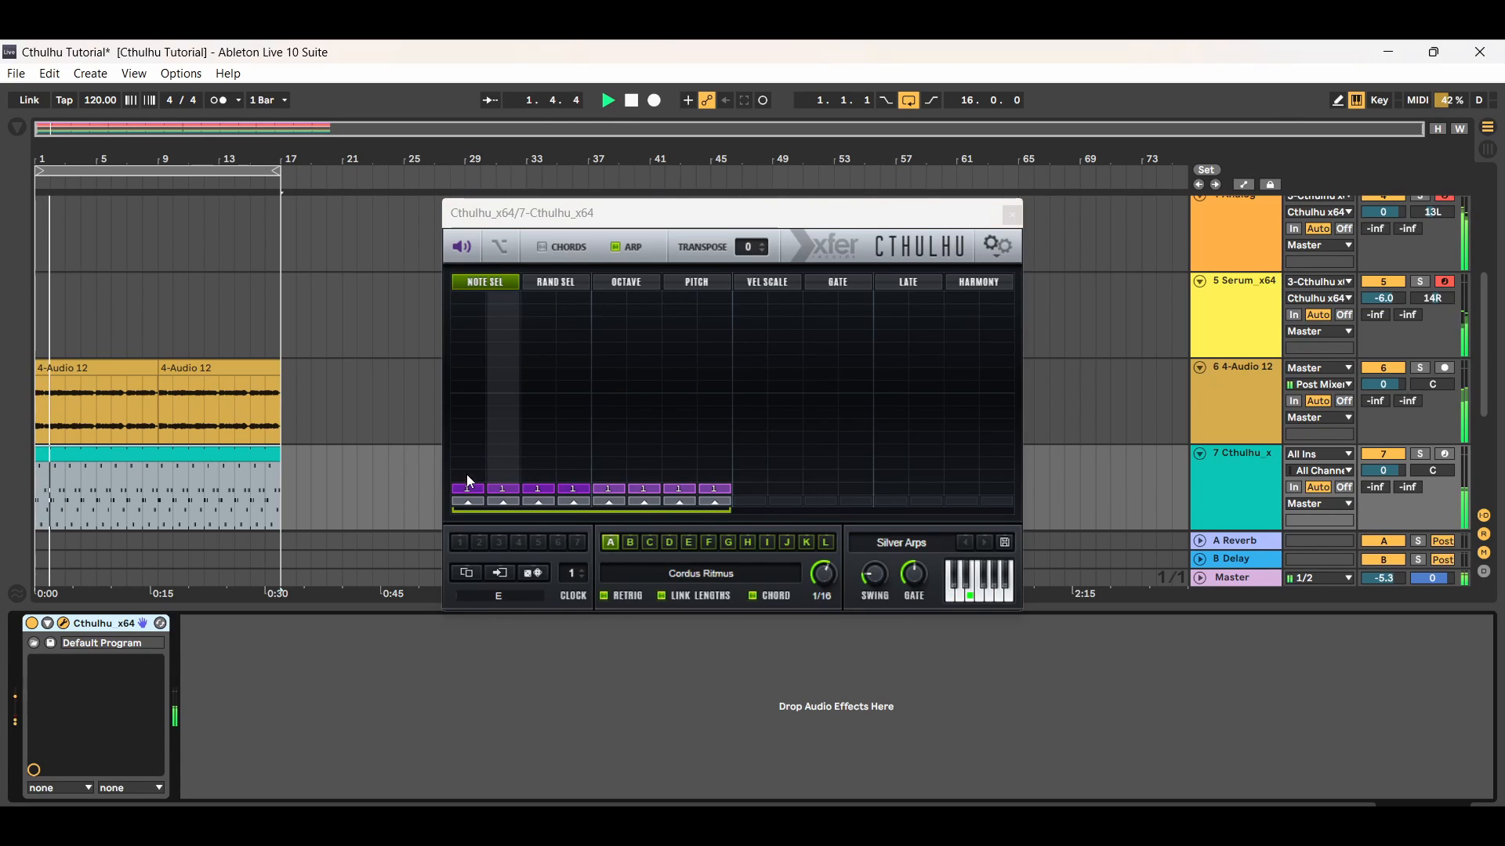
drag(469, 480, 718, 477)
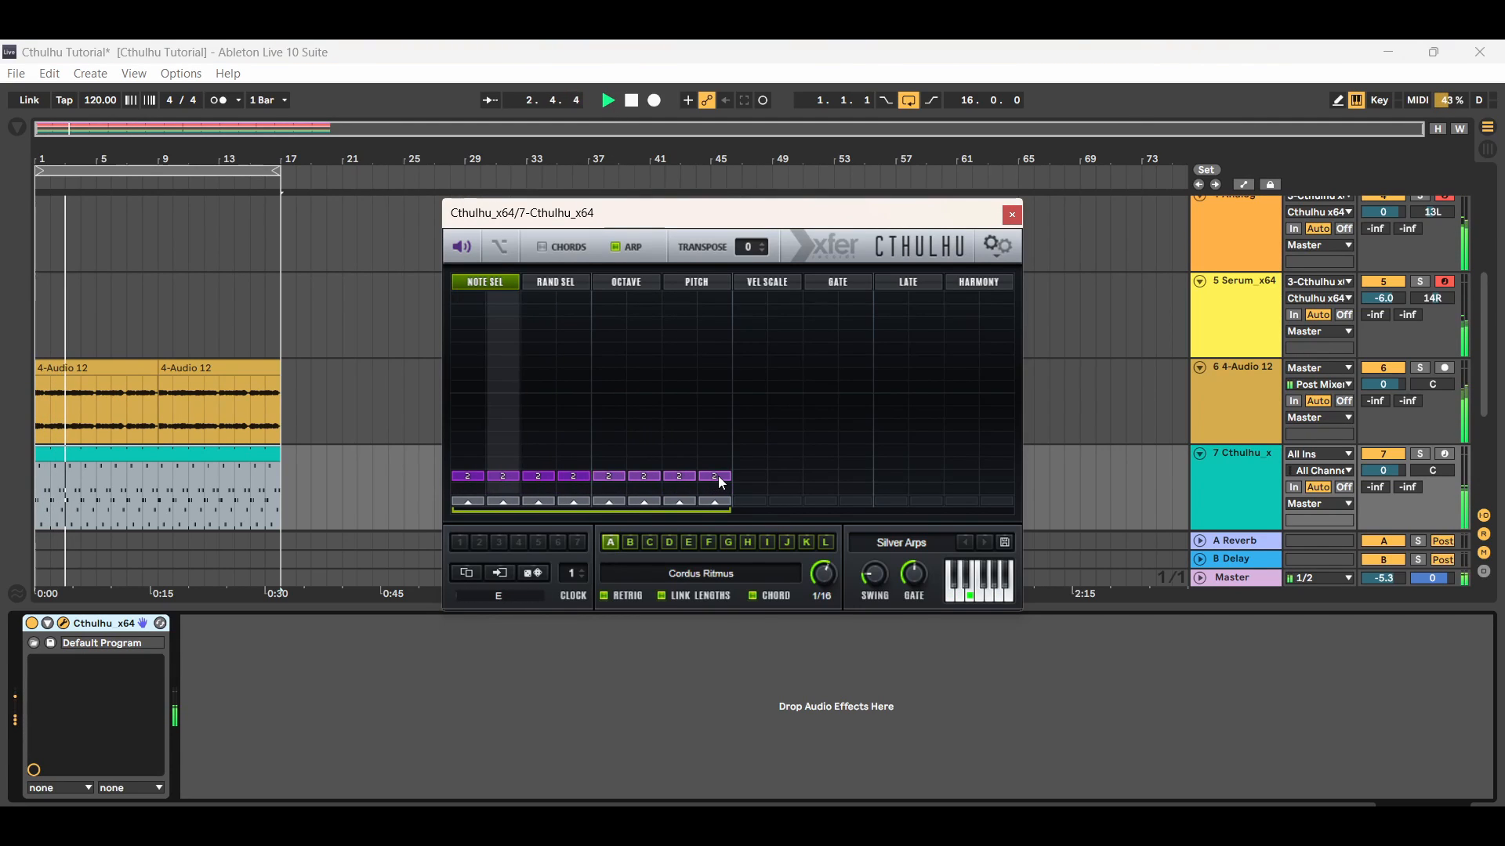
drag(466, 468, 725, 462)
drag(456, 453, 721, 450)
click(639, 106)
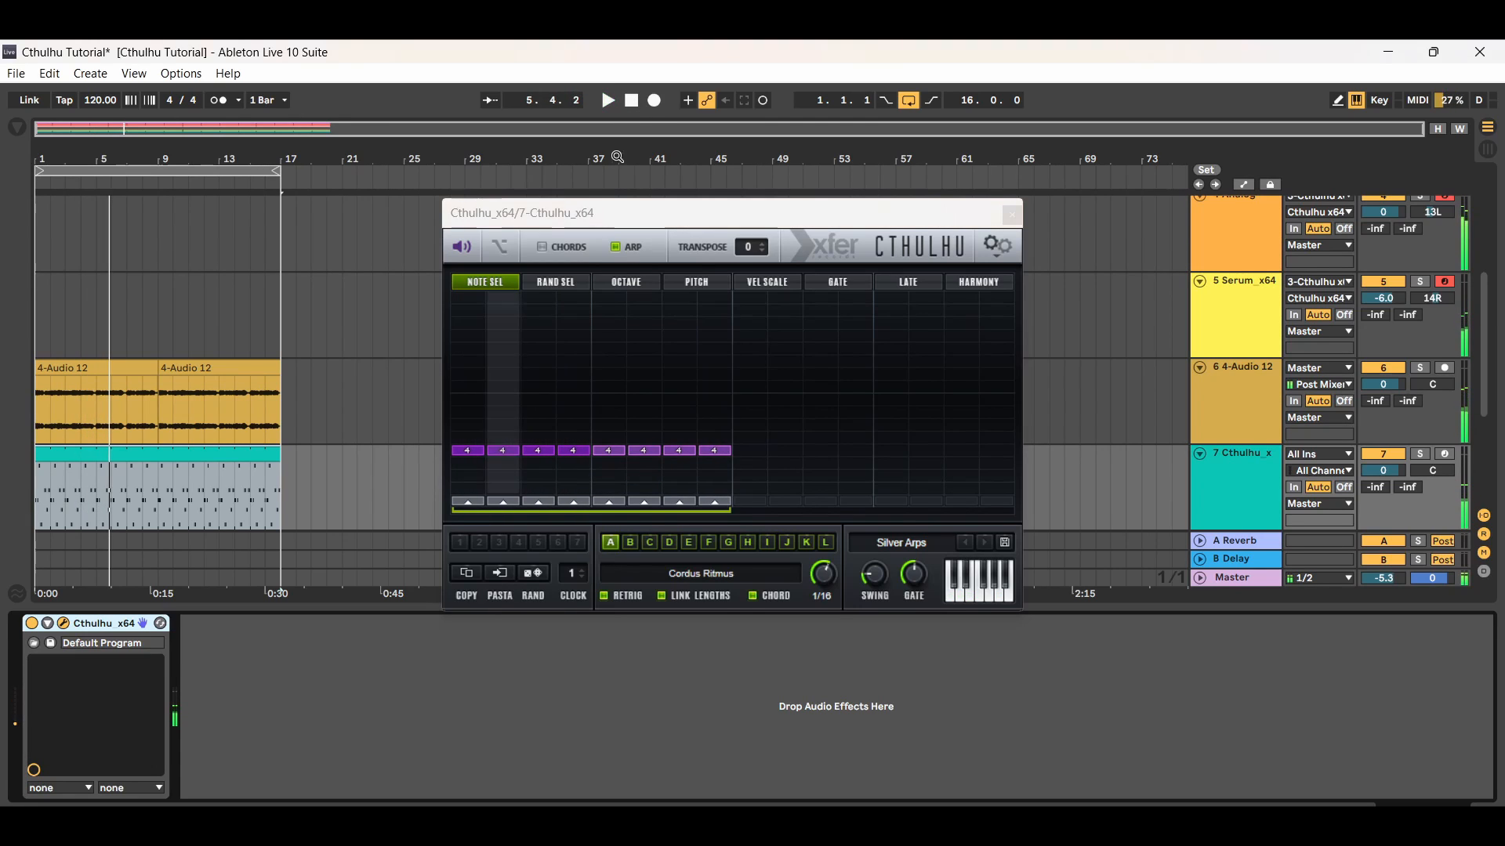
Vary pattern A by setting steps 1 and 2 to notes 1 and 3, and steps 4 to 8 to 2, 5, 7, 5 and 3
click(475, 489)
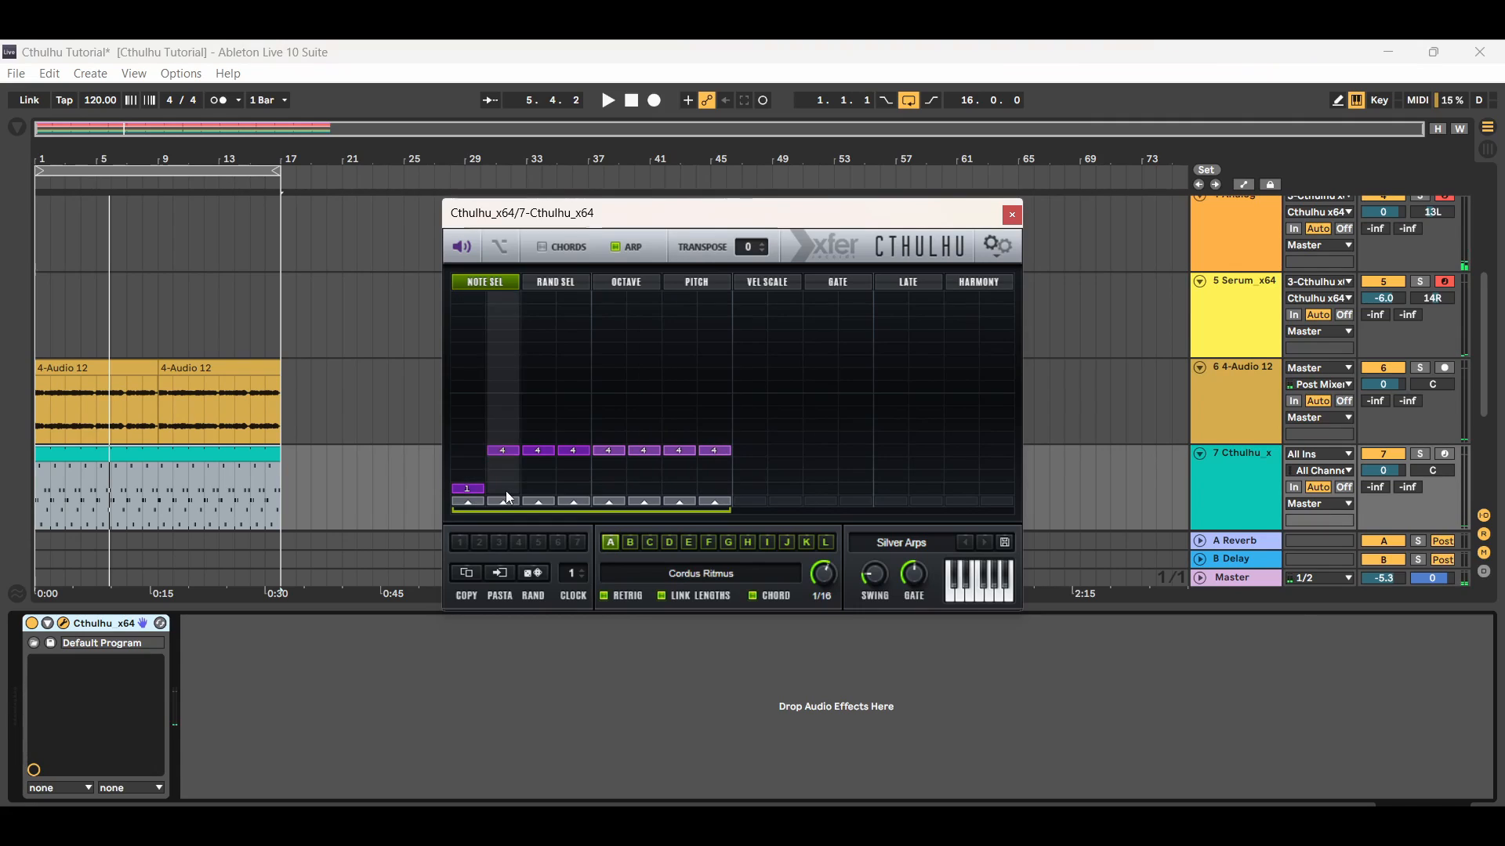
click(506, 465)
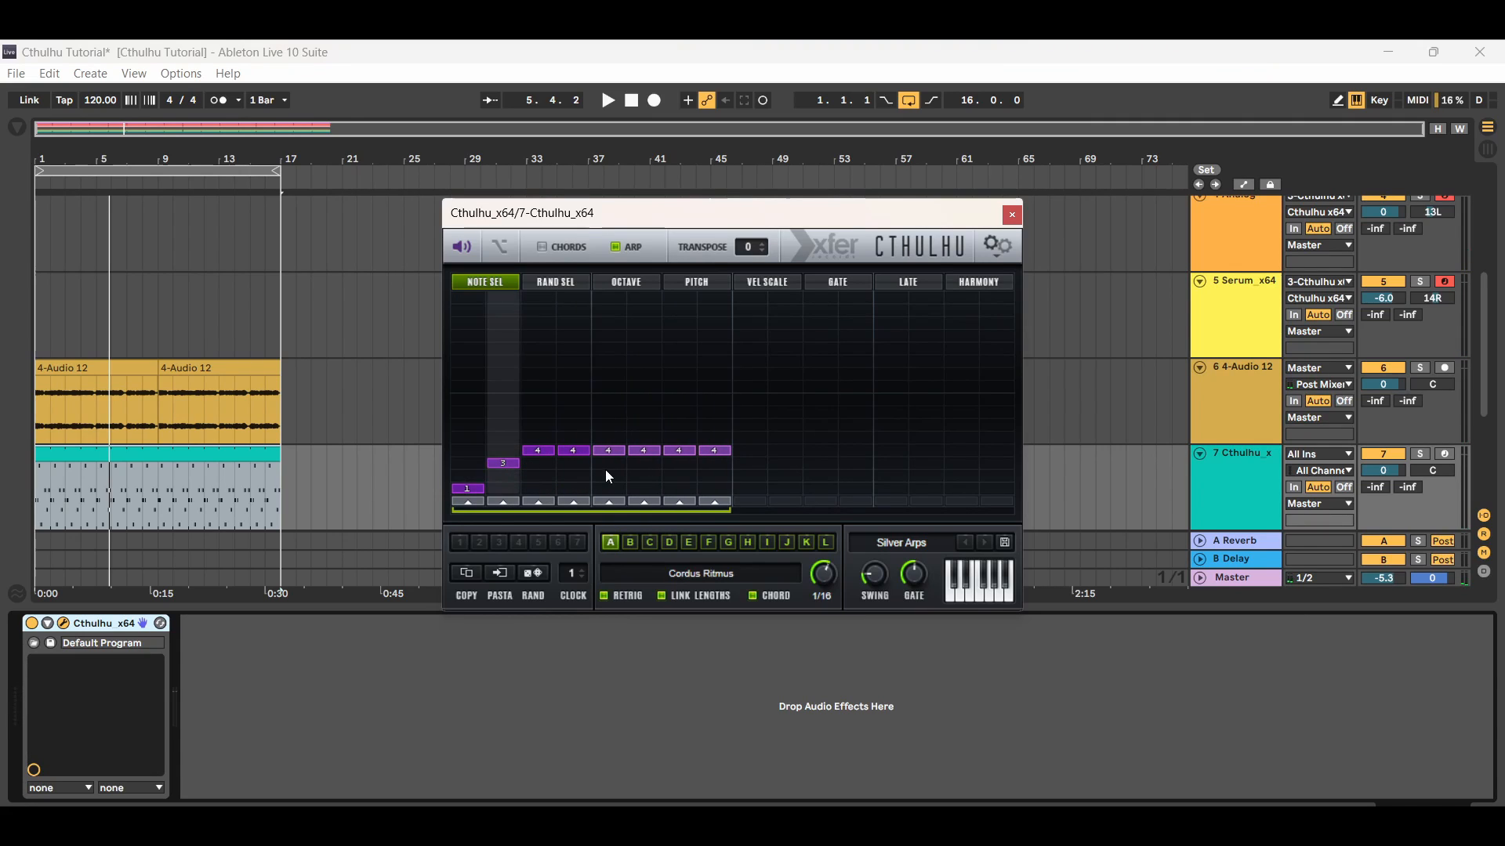
click(582, 474)
click(616, 438)
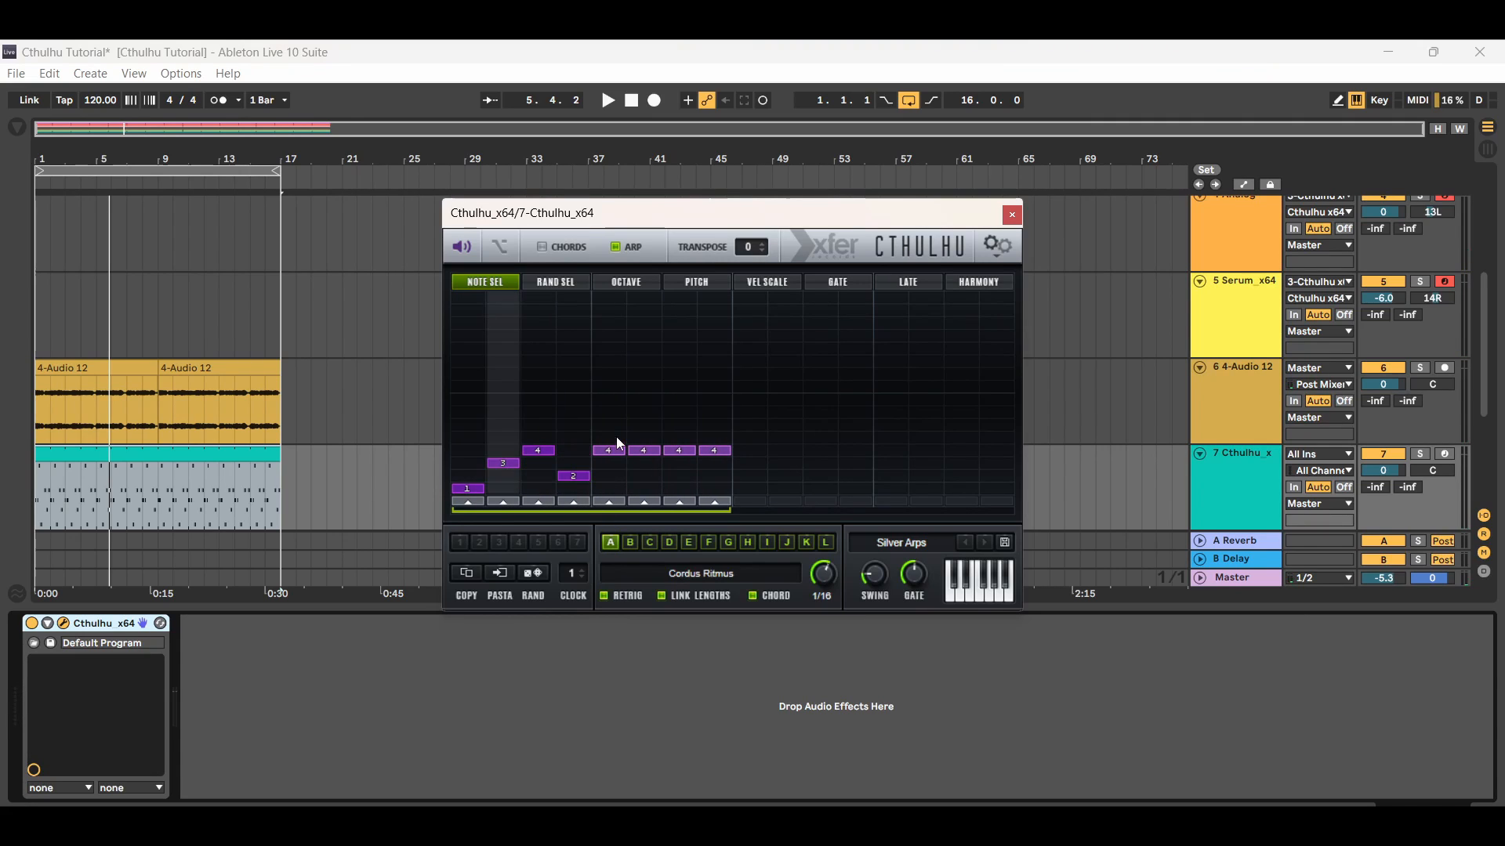
click(650, 412)
click(677, 435)
click(708, 467)
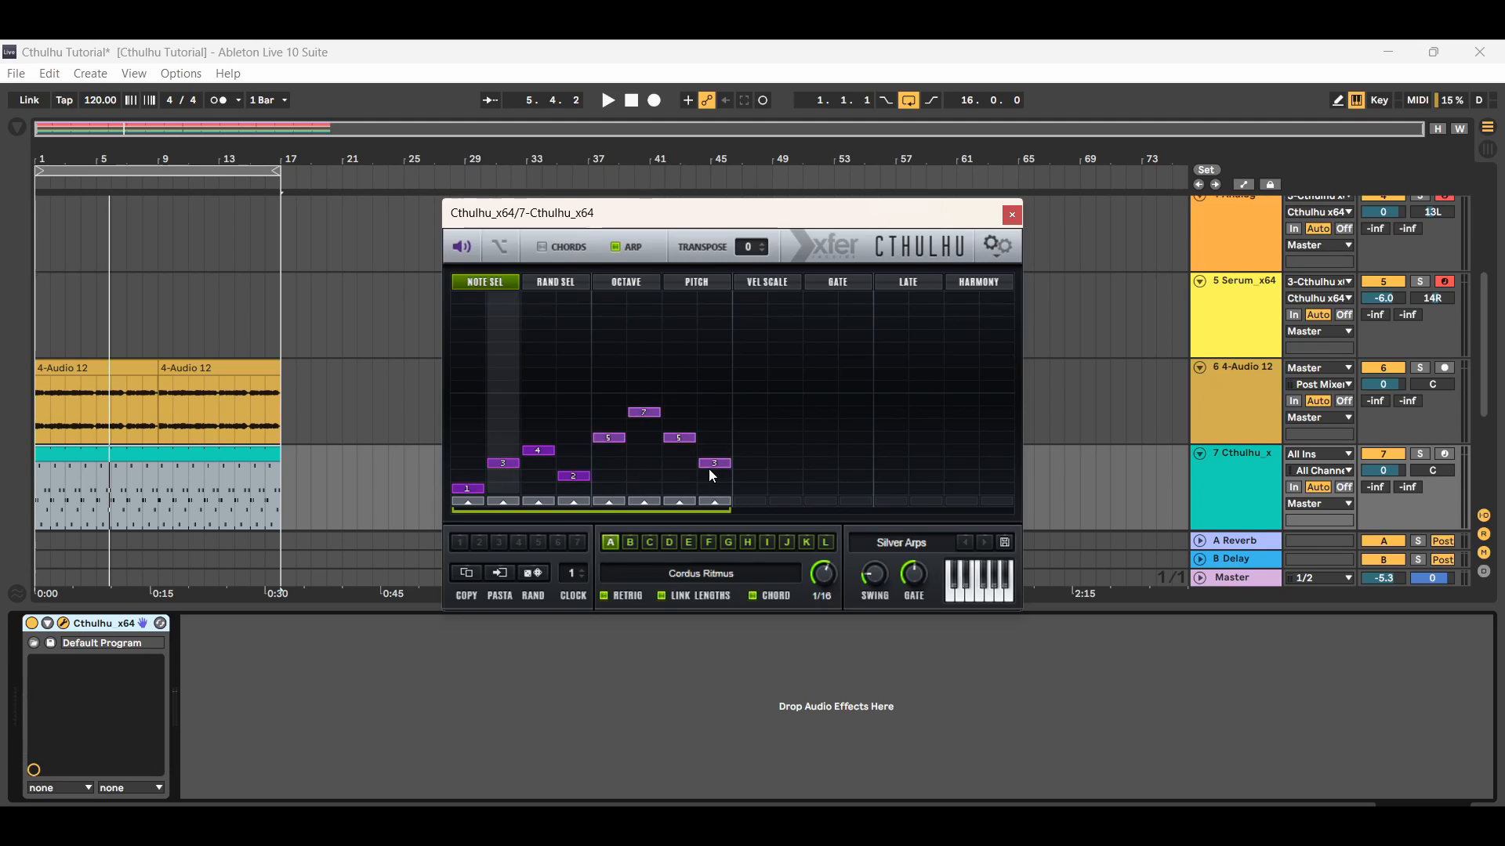
Start playback and switch steps 5 to 8 of pattern A off and back on
click(608, 101)
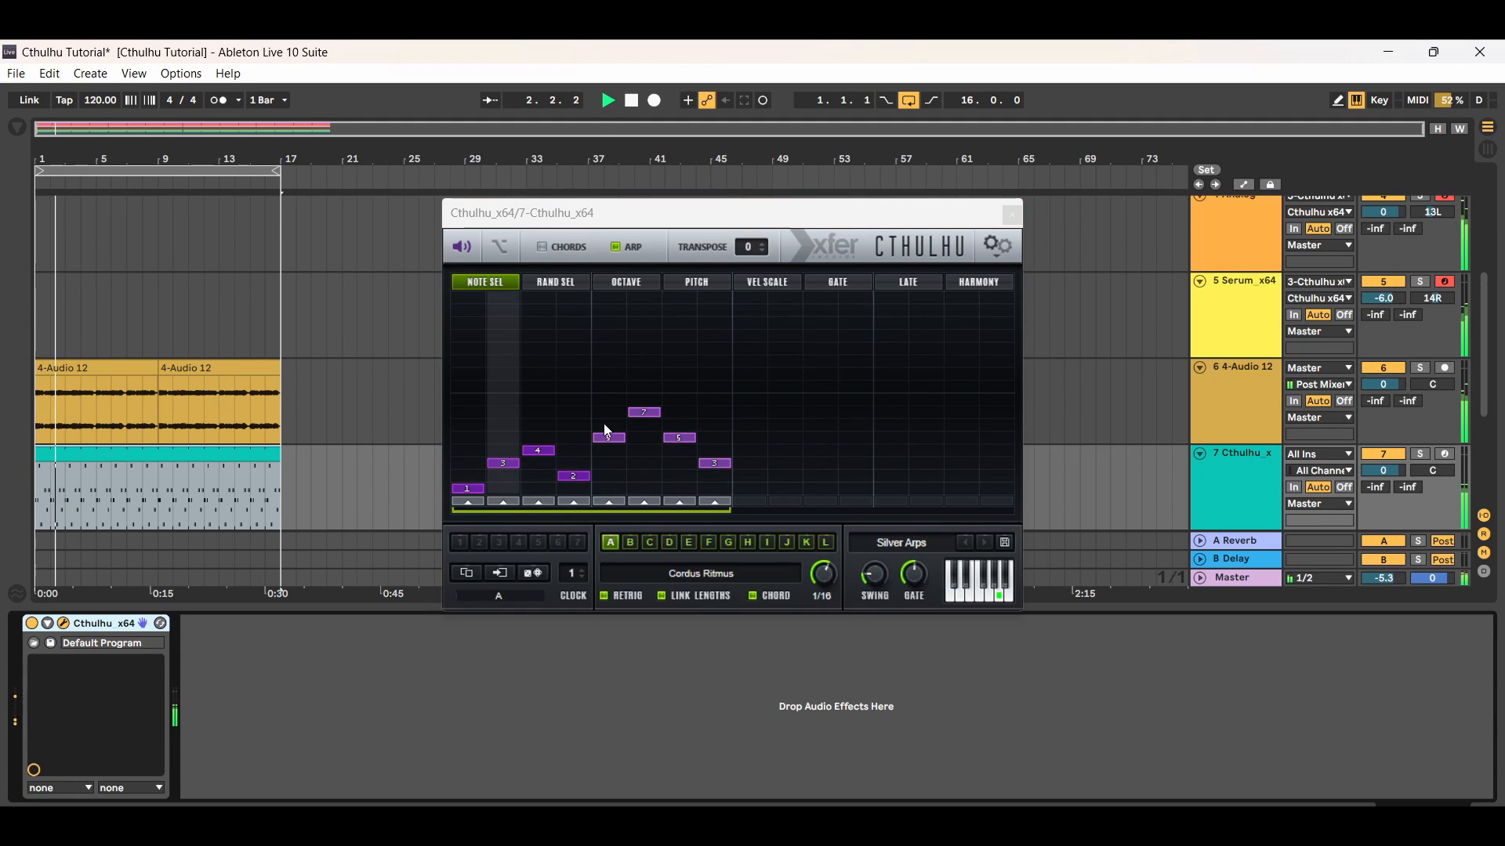
click(609, 502)
click(644, 502)
click(677, 502)
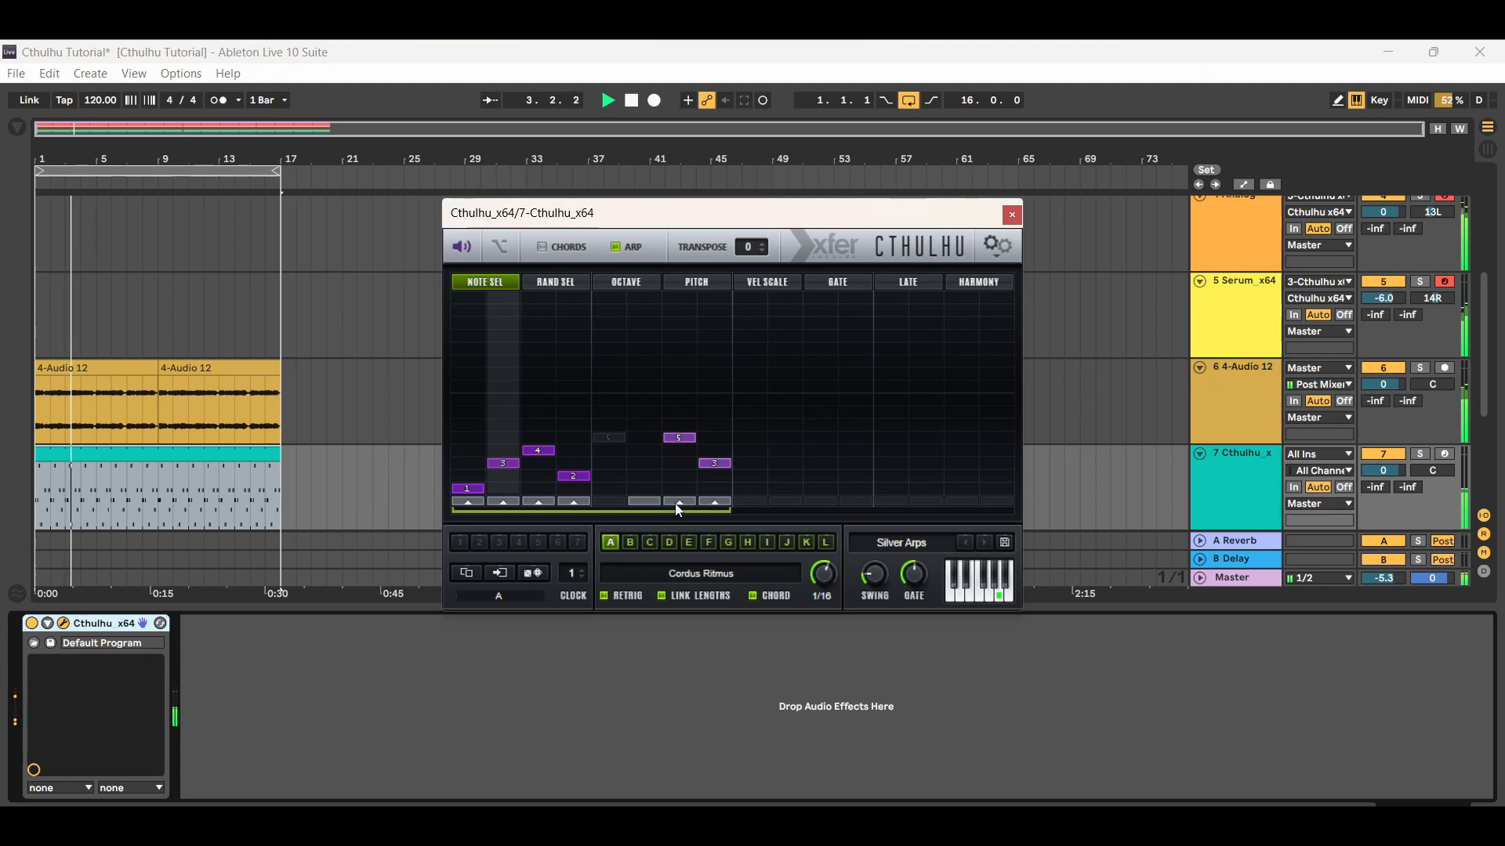
click(710, 502)
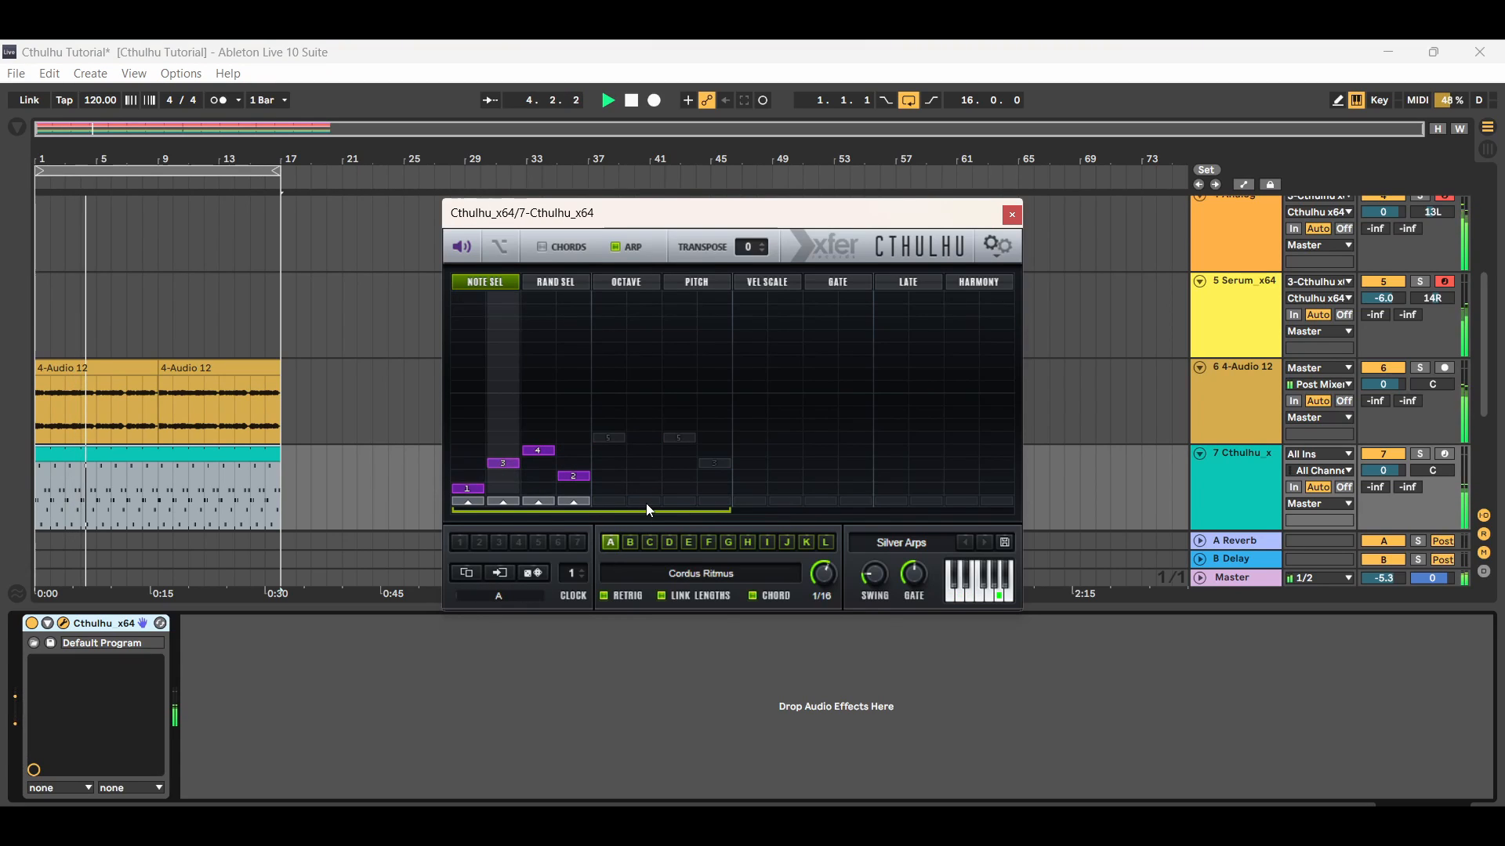
click(609, 502)
click(672, 501)
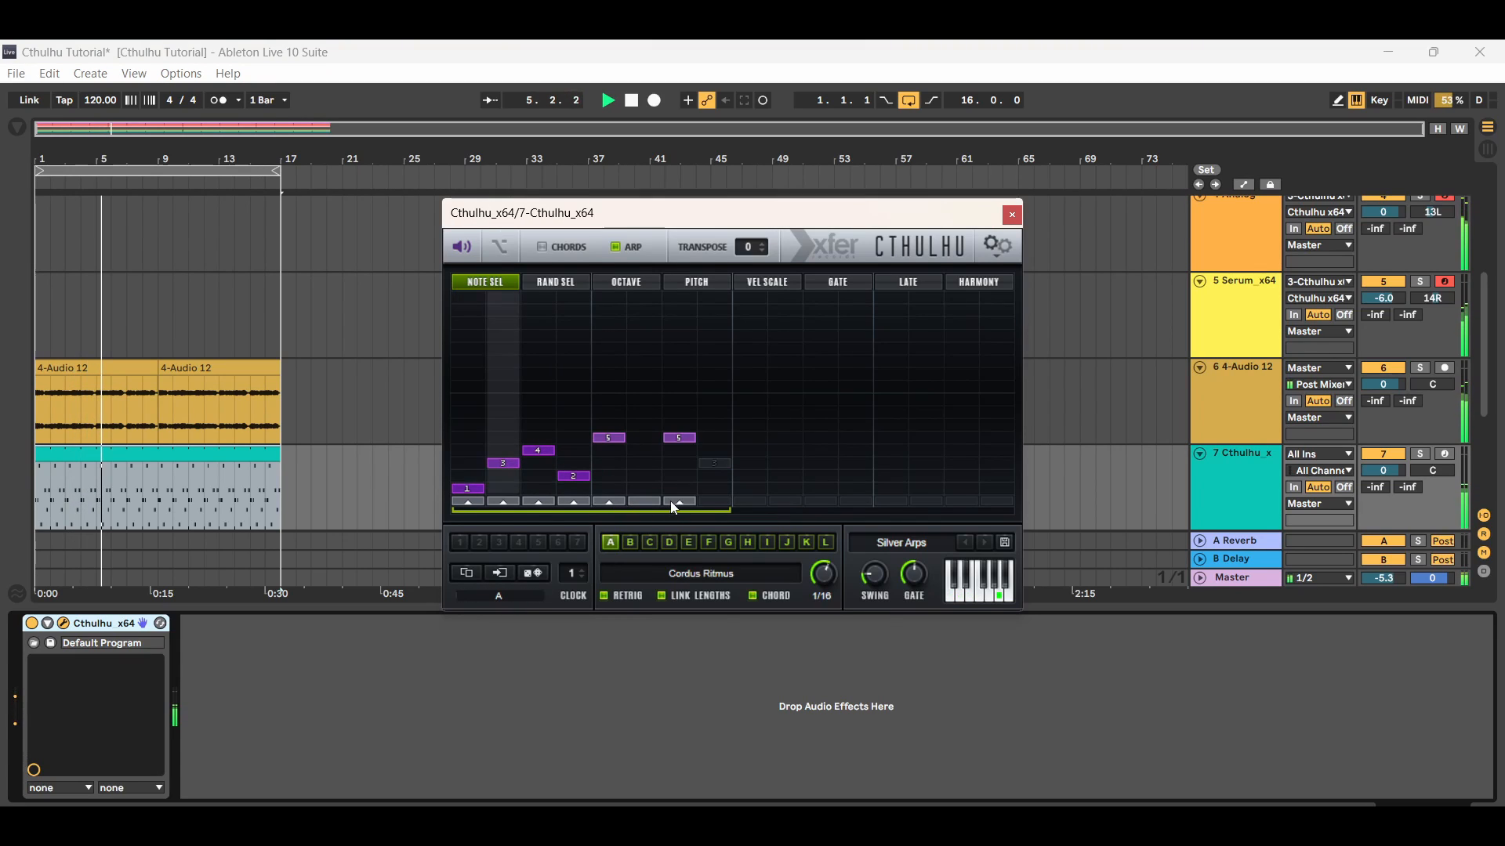
click(711, 502)
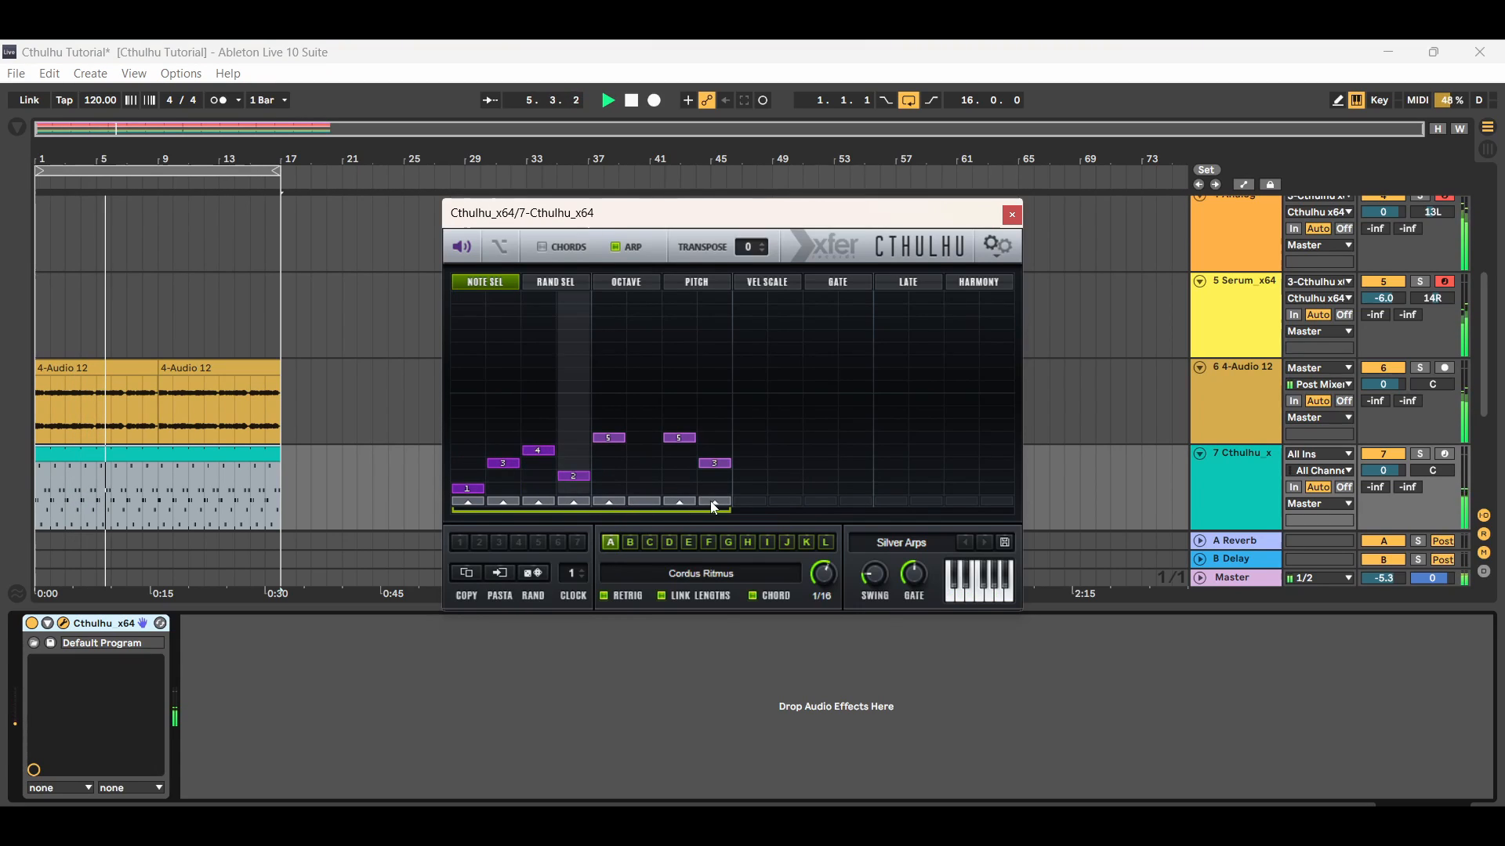
click(644, 501)
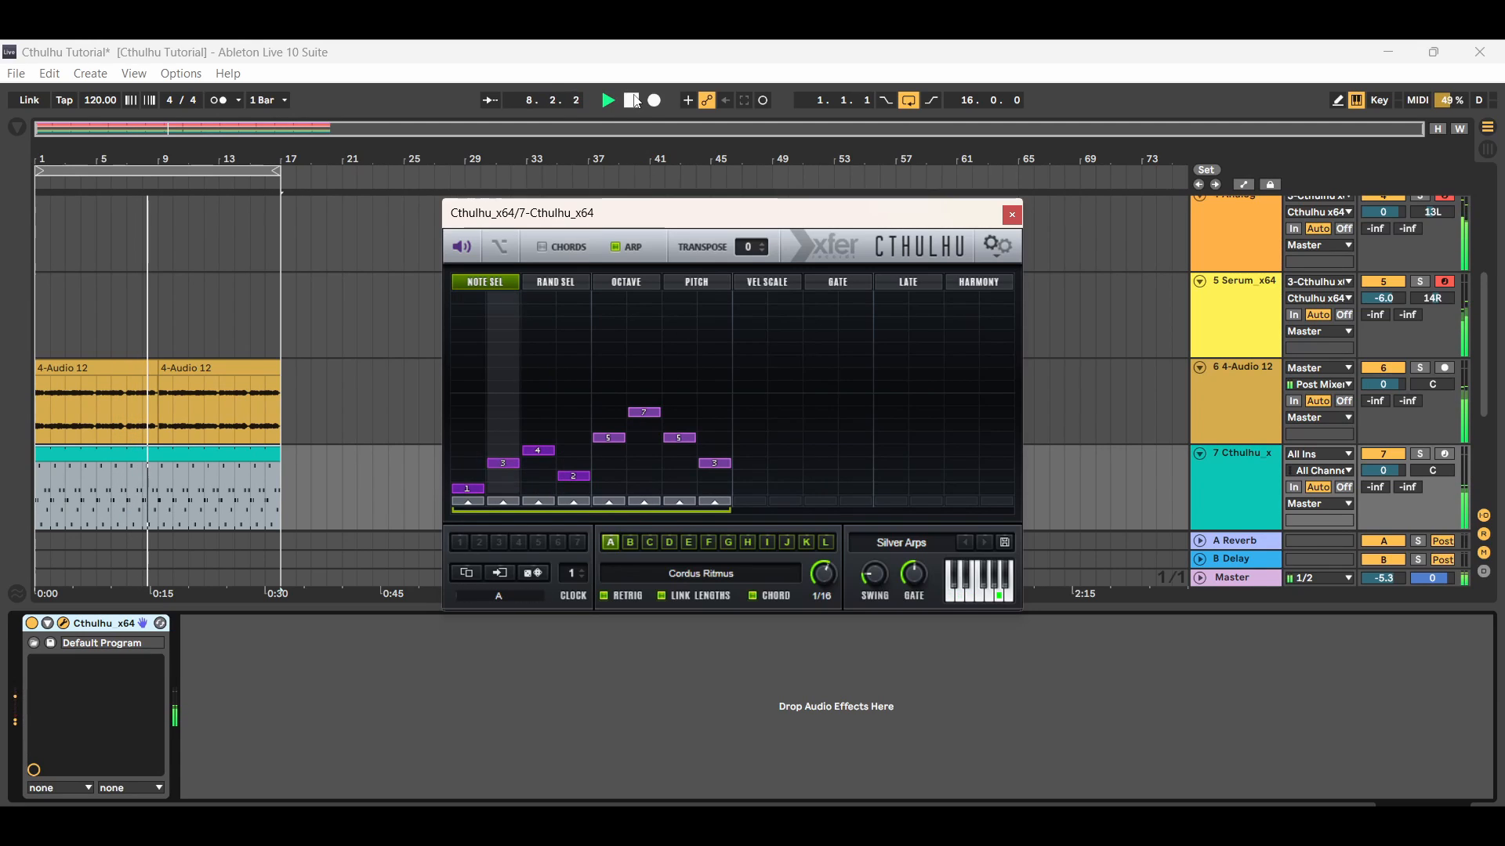
Audition patterns B, D, G and F during playback and settle on pattern E, Boogie Random
click(632, 542)
click(670, 542)
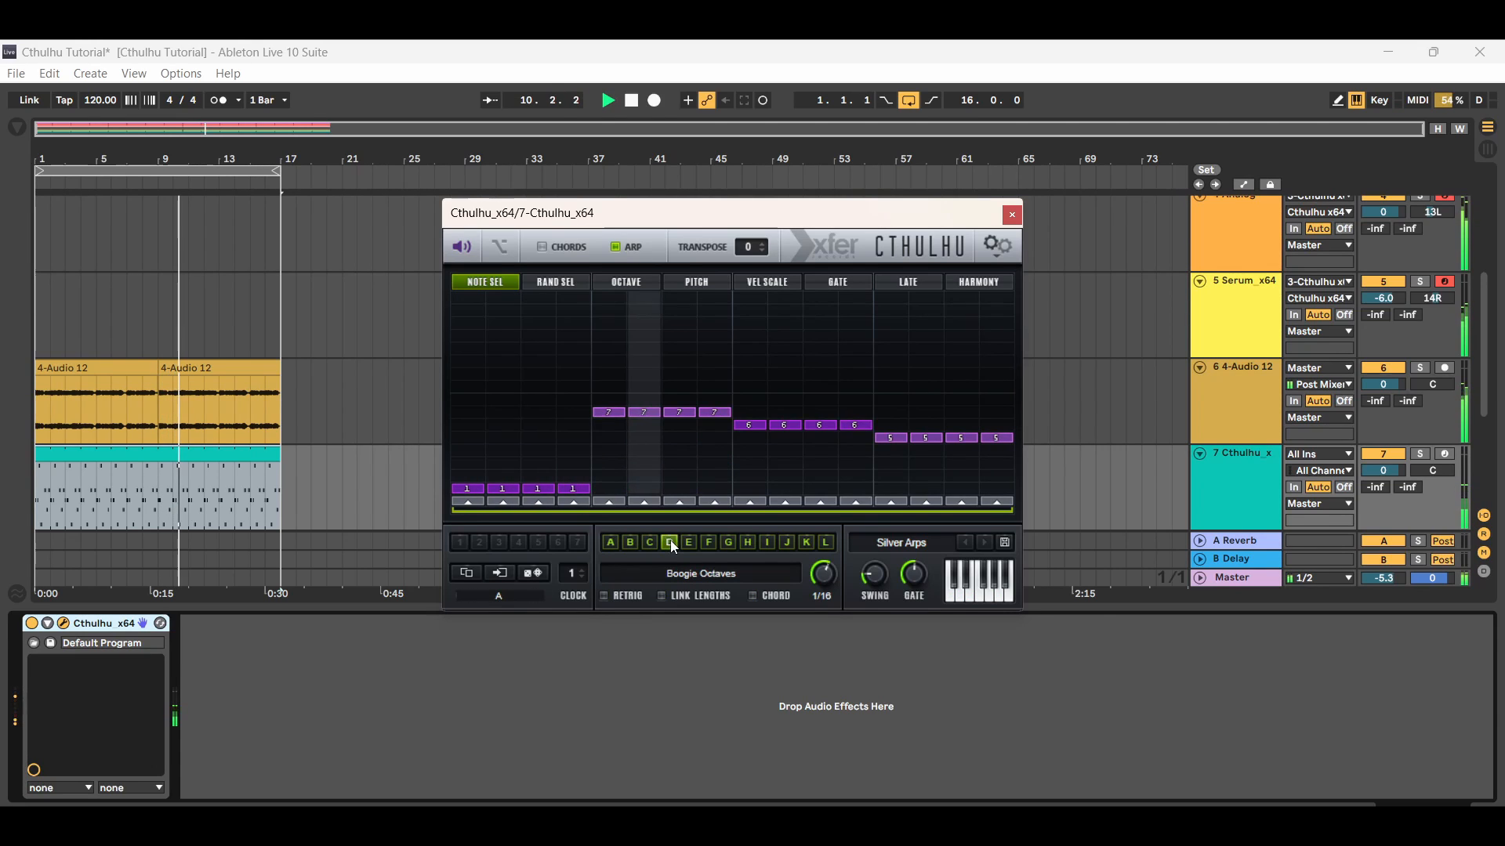
click(727, 543)
click(711, 543)
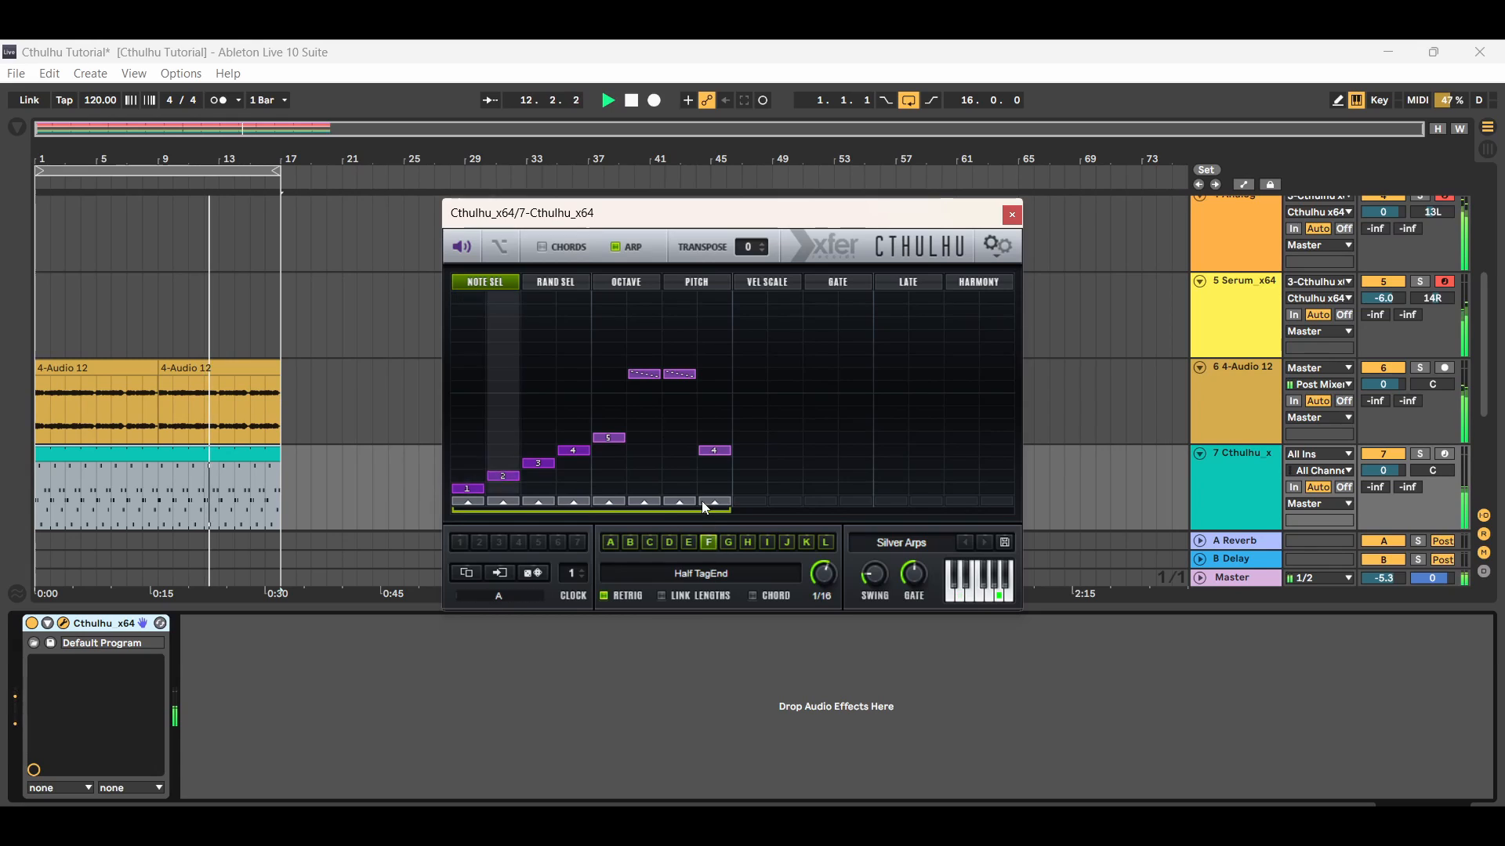
click(688, 543)
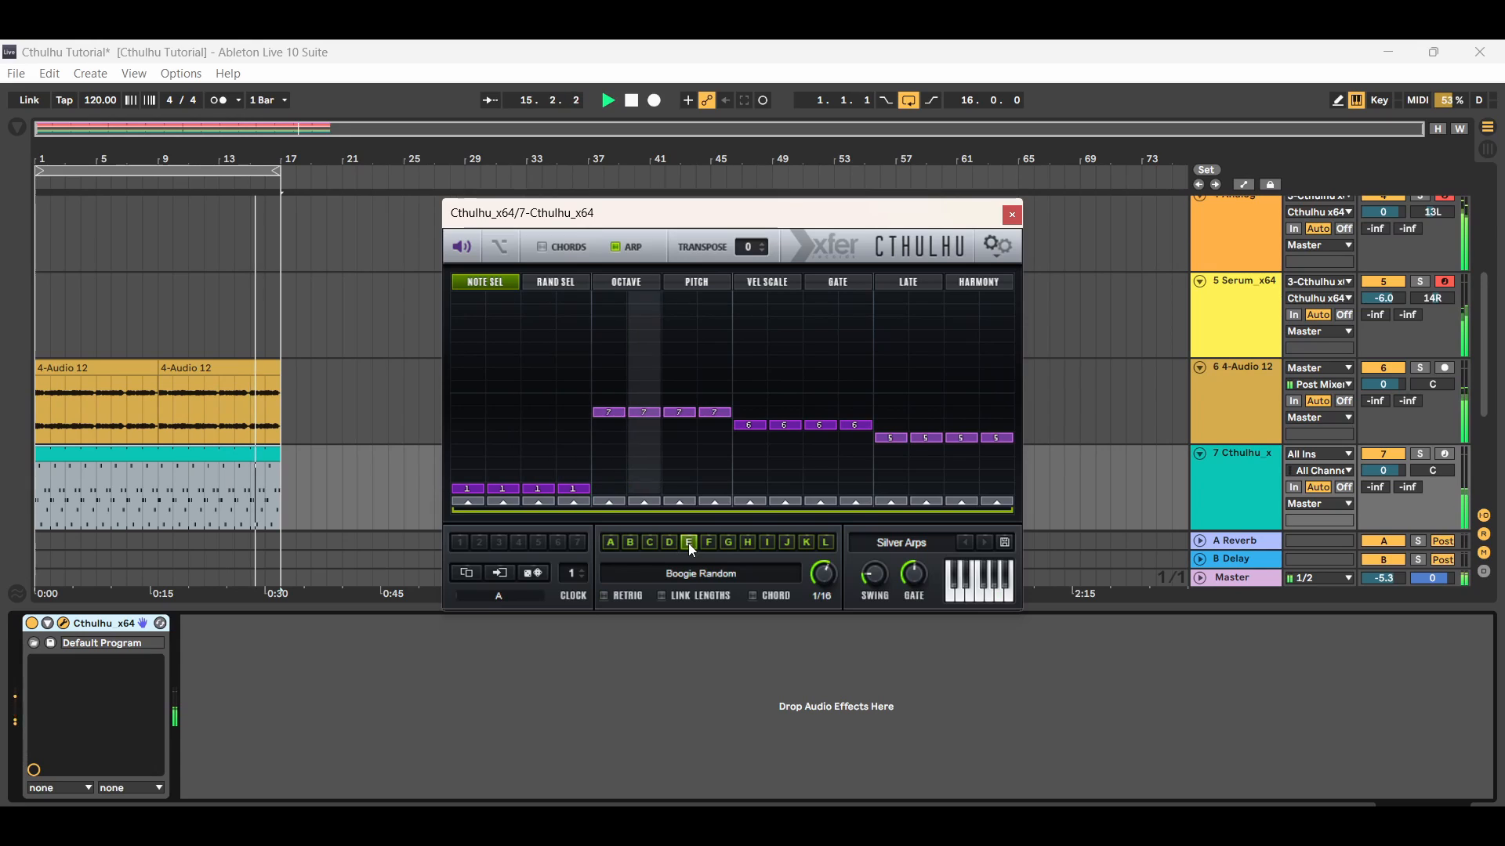
Examine the octave, note selection and pitch lanes of pattern E during playback
click(631, 283)
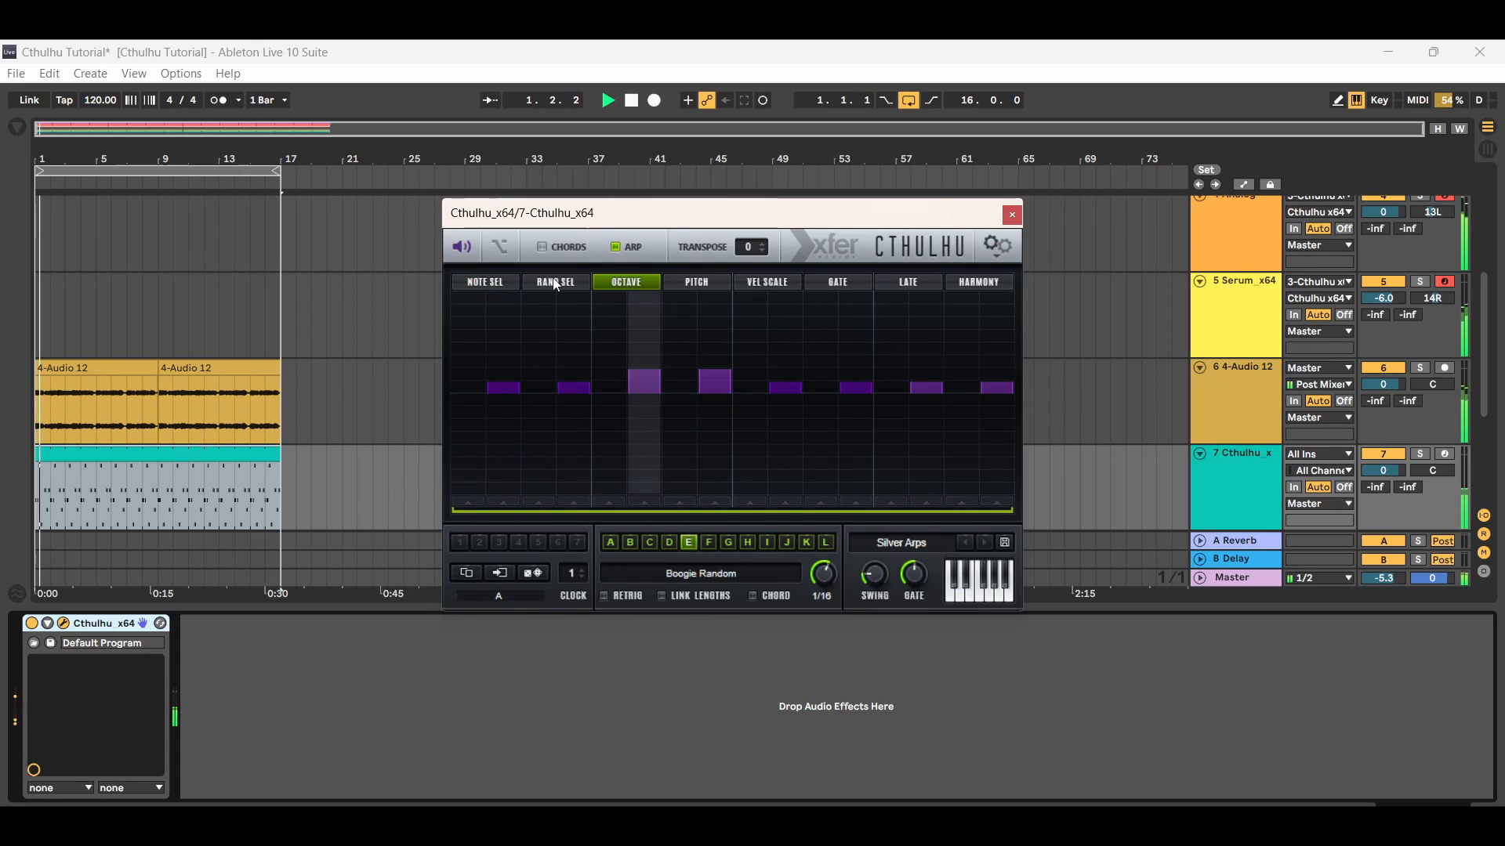
click(480, 282)
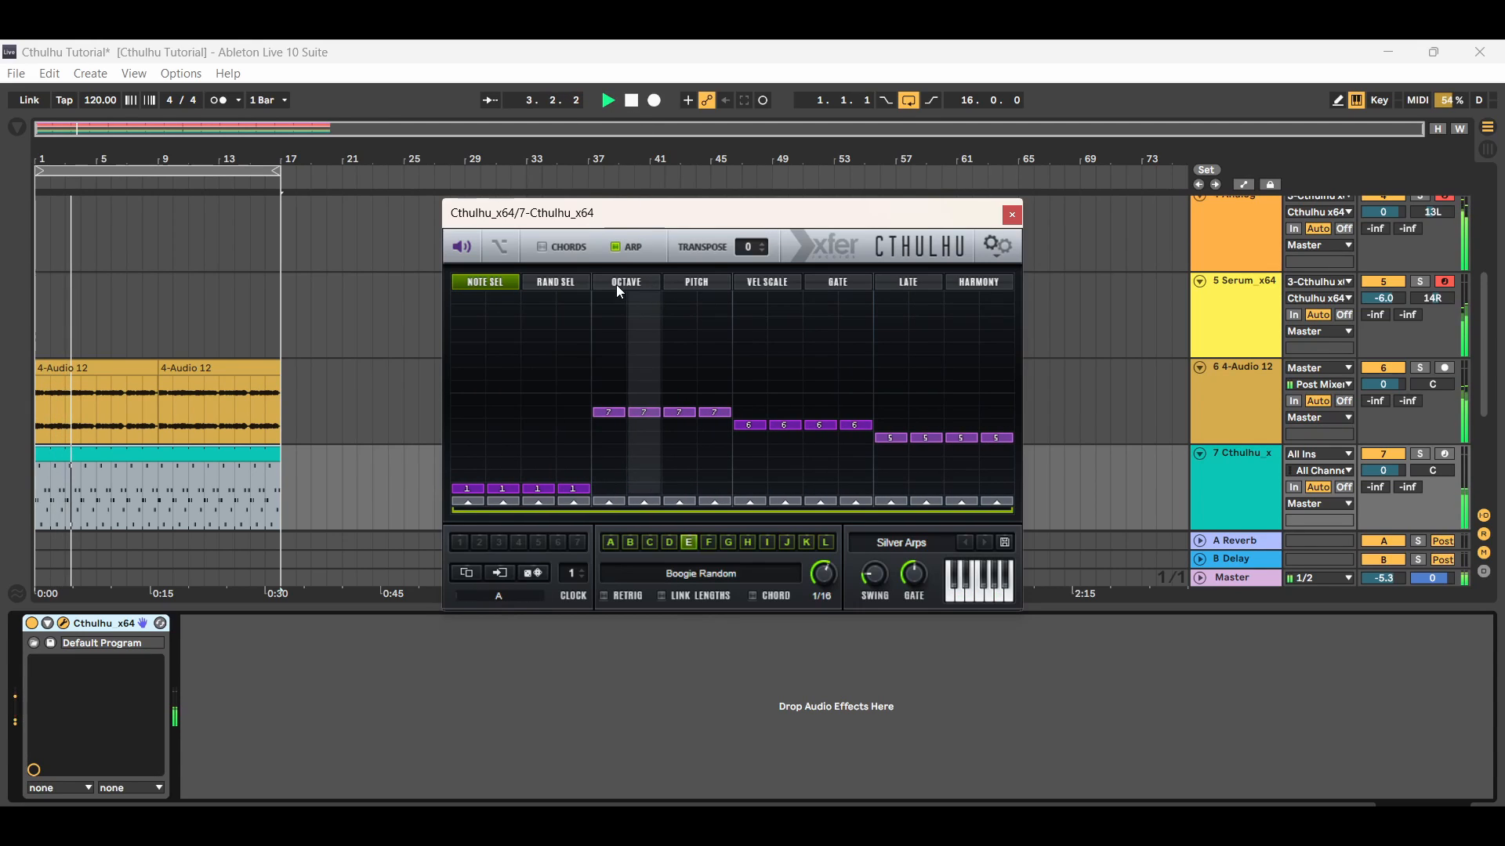
click(702, 283)
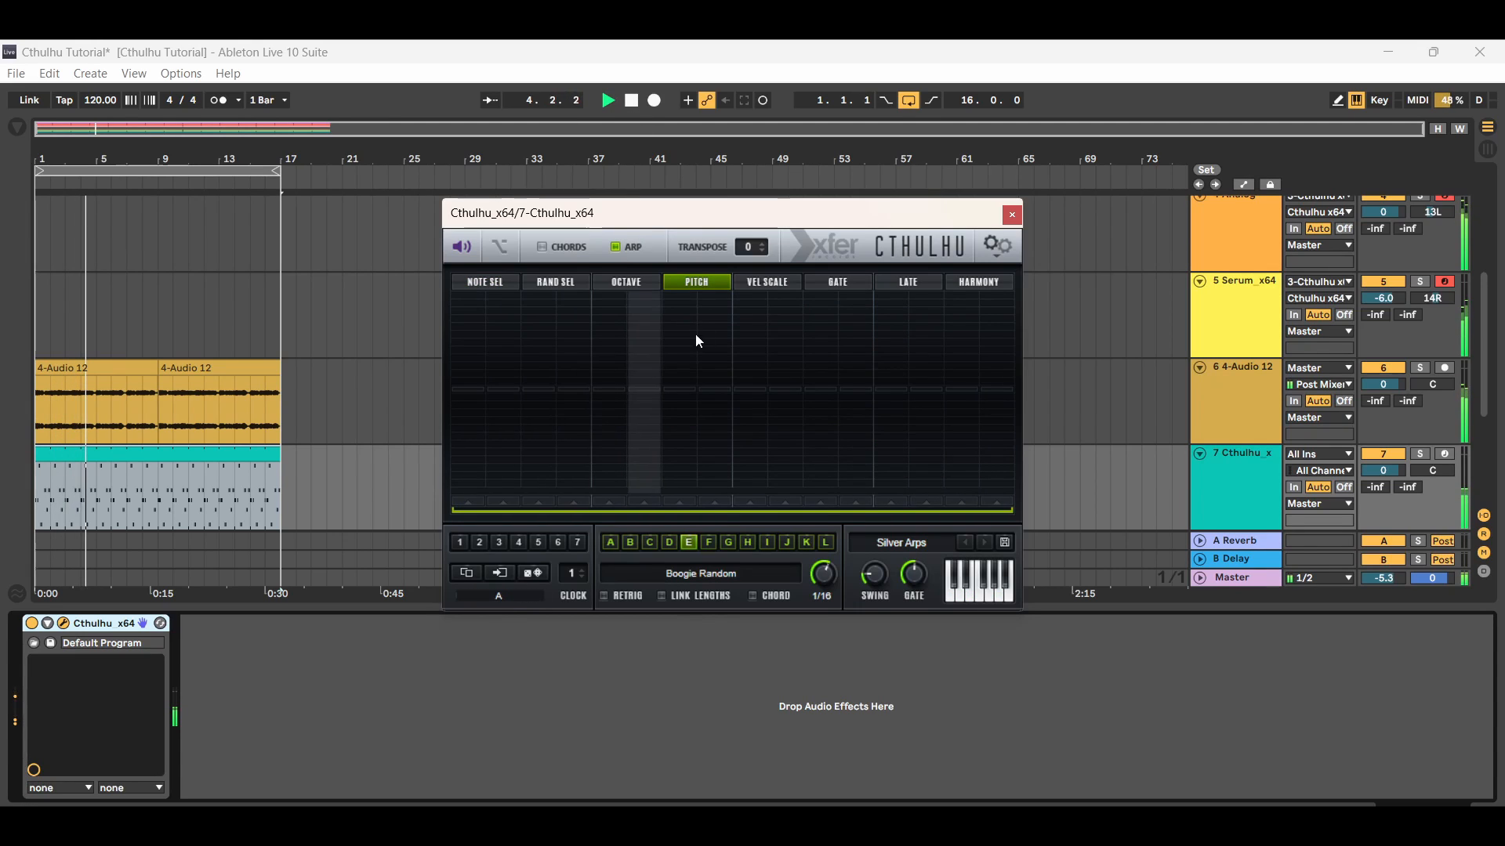
Draw a velocity scale curve across pattern E's 16 steps, from strongly reduced on the first steps to nearly neutral on the last
click(767, 282)
mouse_move(465, 492)
mouse_down()
mouse_move(622, 488)
mouse_move(893, 406)
mouse_move(976, 412)
mouse_up()
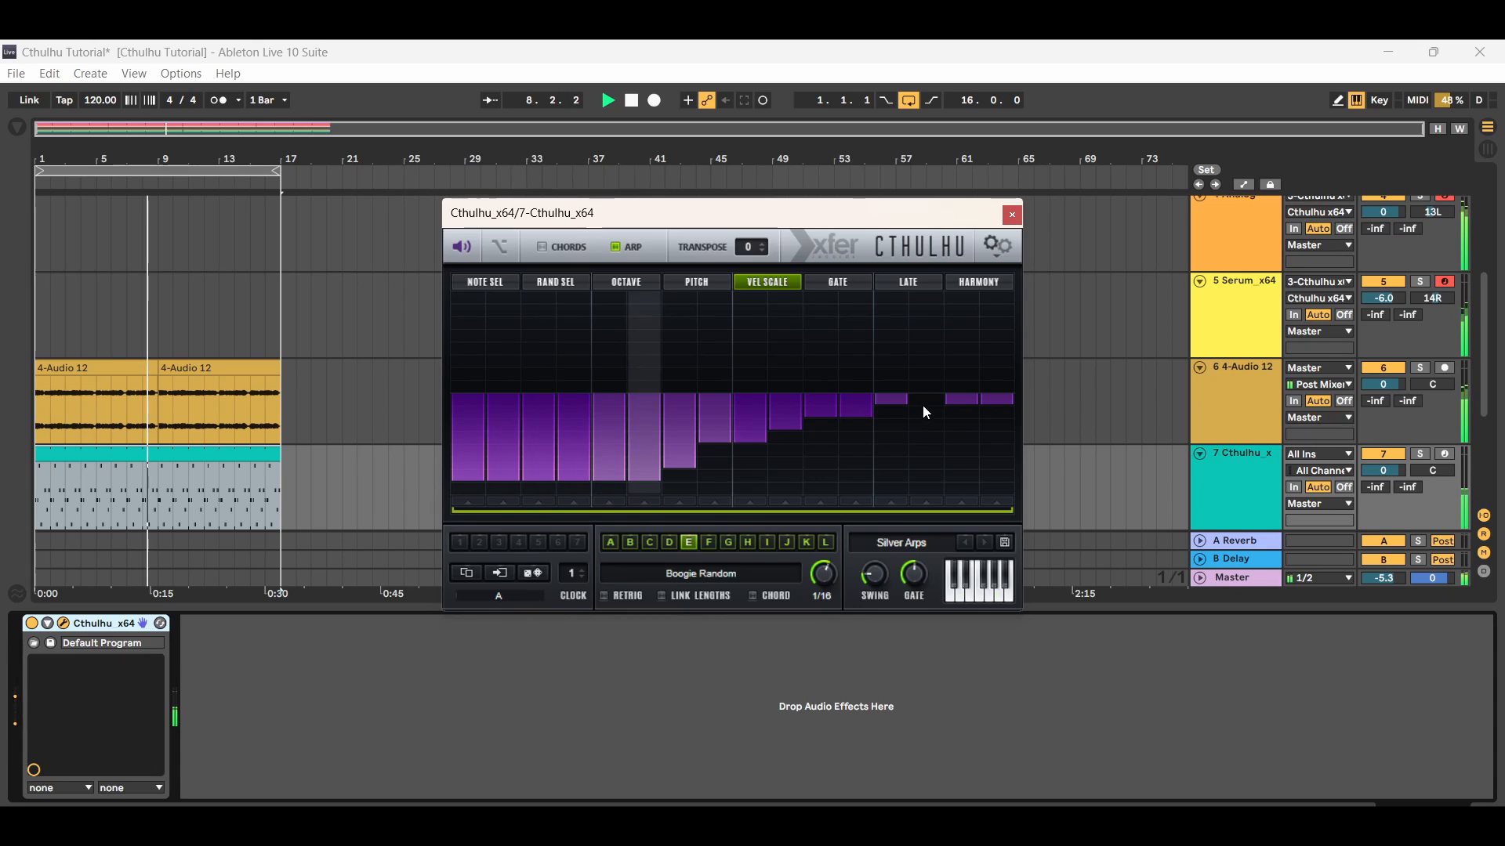
click(901, 399)
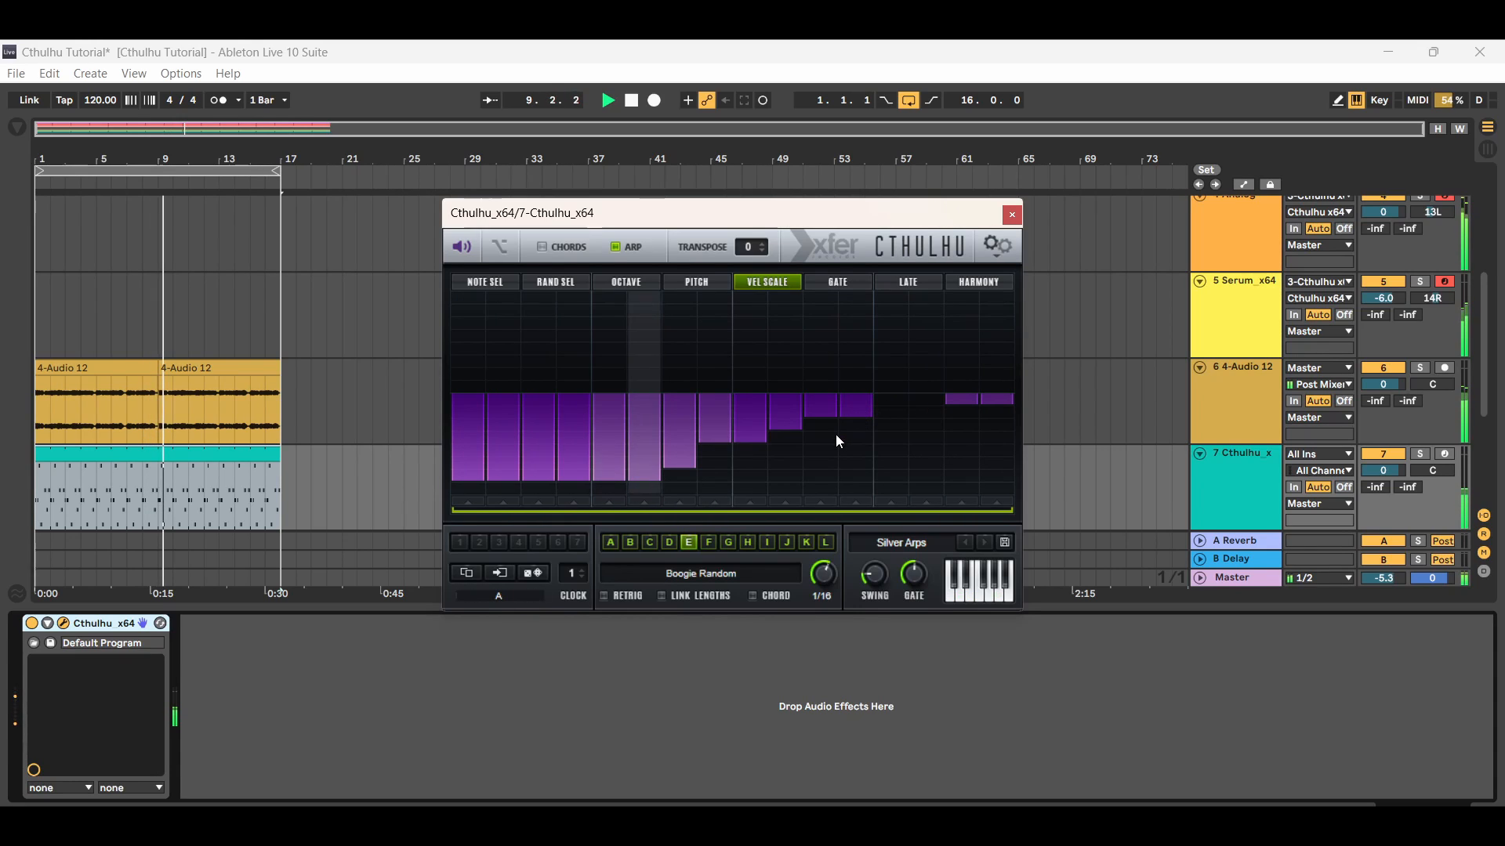
drag(853, 408, 916, 409)
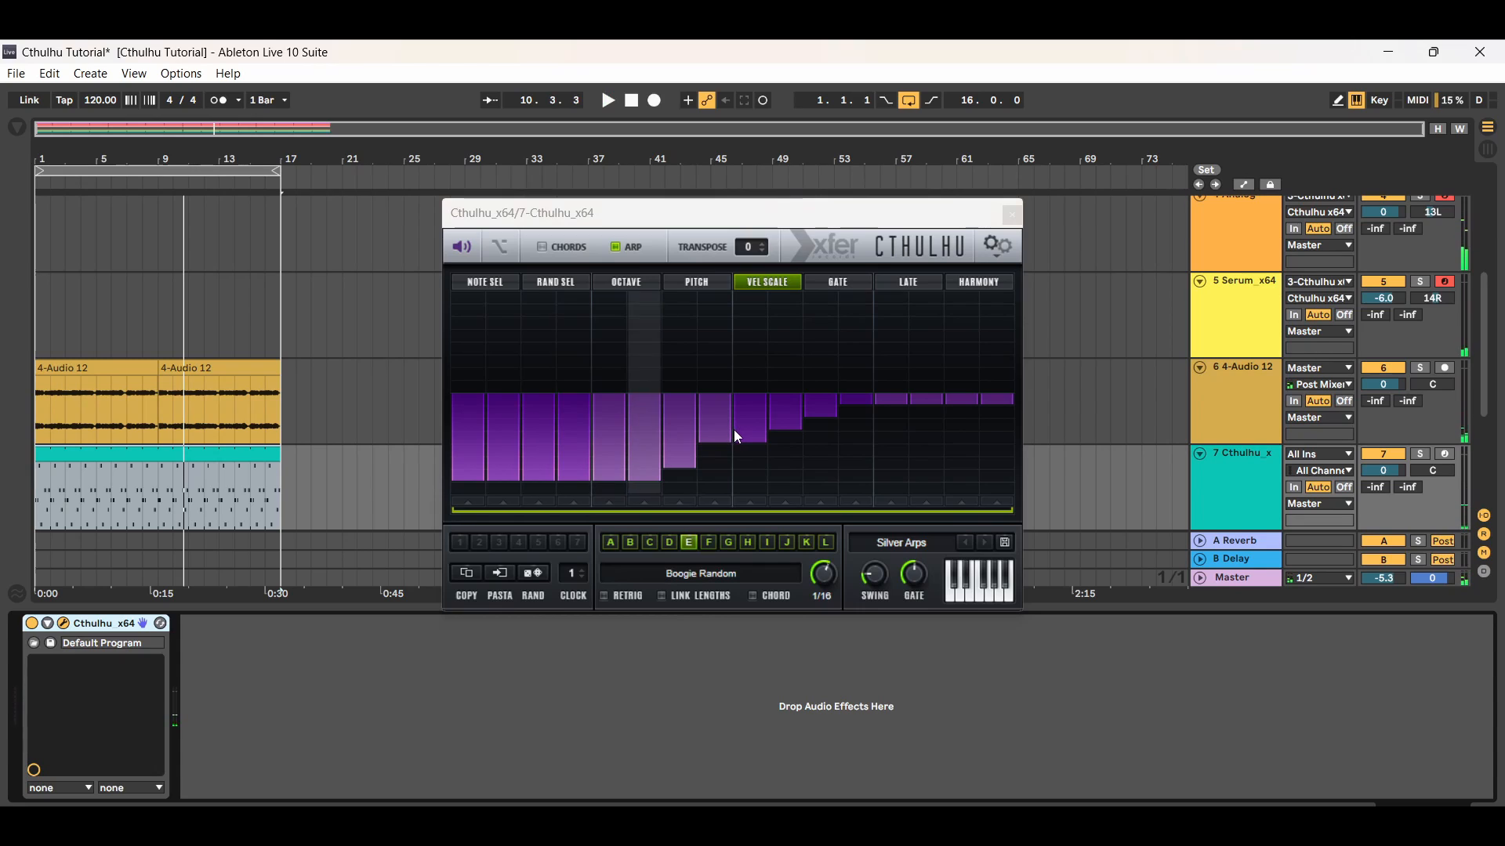
Draw a gently rising harmony line across all 16 steps of pattern E and start playback
click(846, 279)
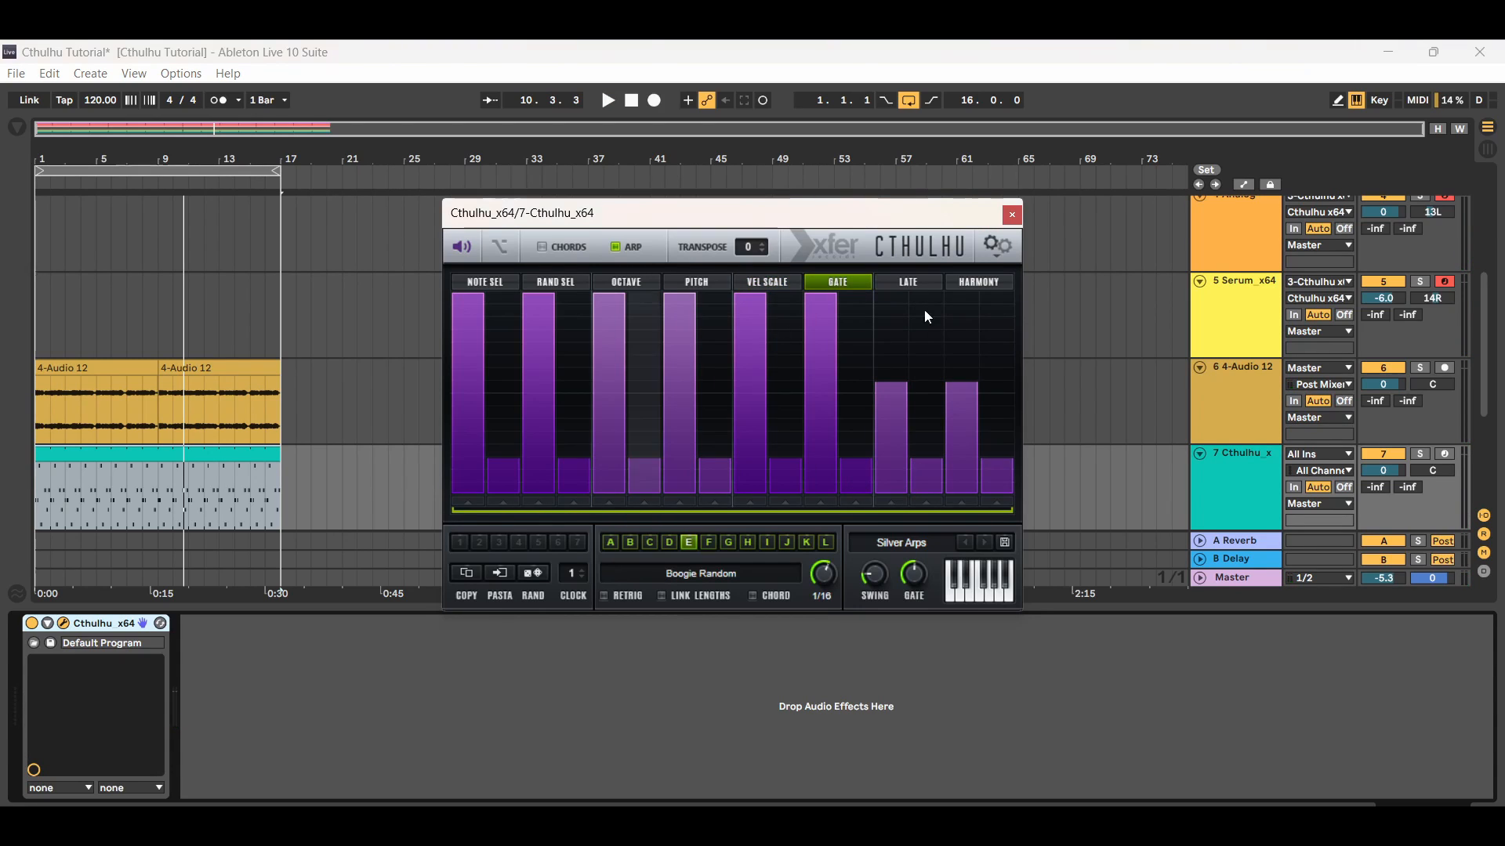
click(976, 282)
drag(468, 480, 994, 452)
click(607, 100)
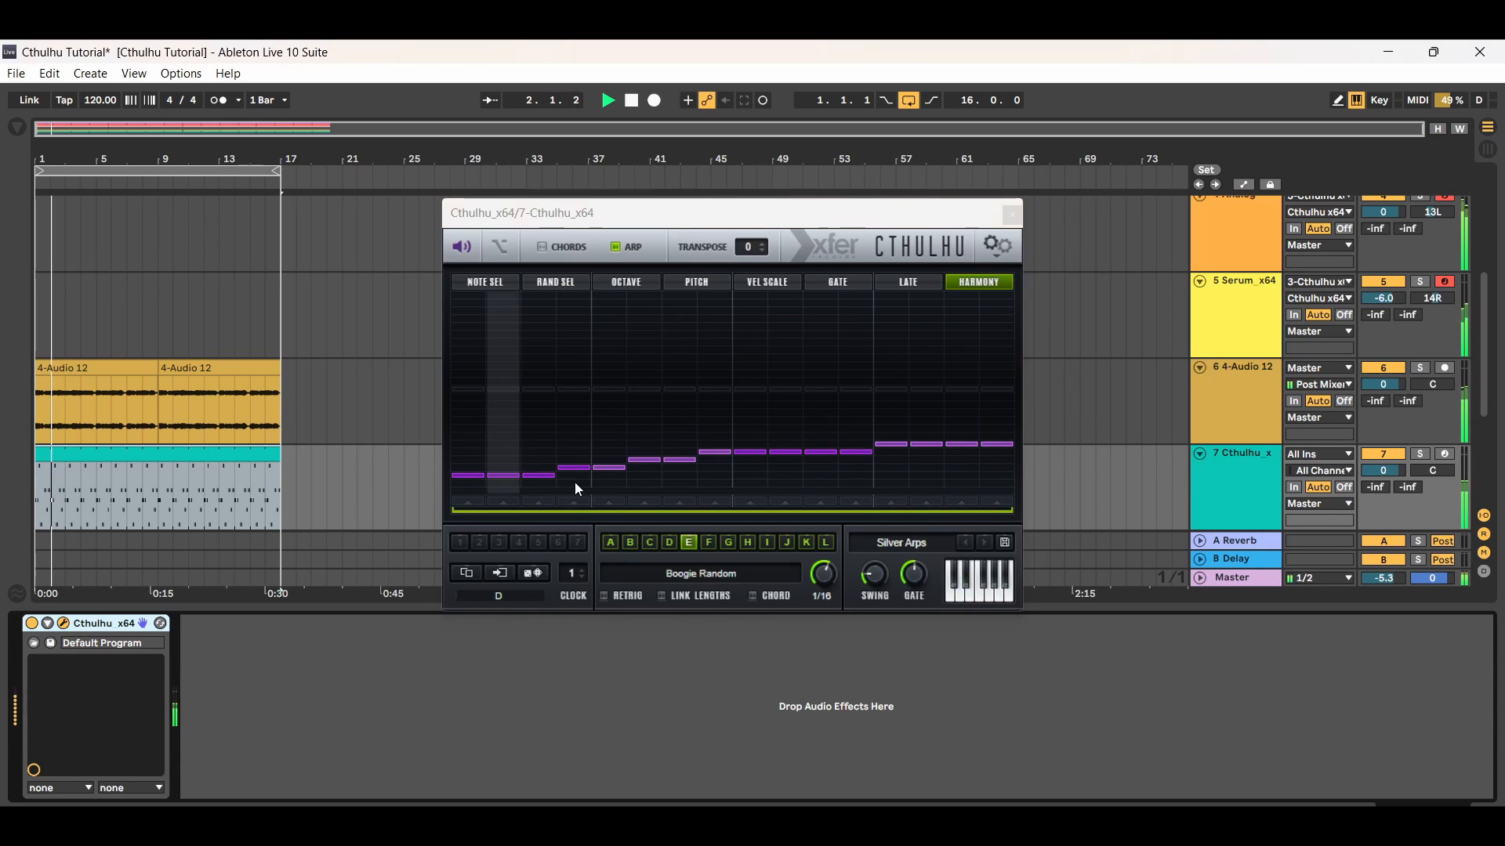
Redraw pattern E's harmony line lower and flatten all 16 steps to the same lowest level
drag(575, 482, 983, 464)
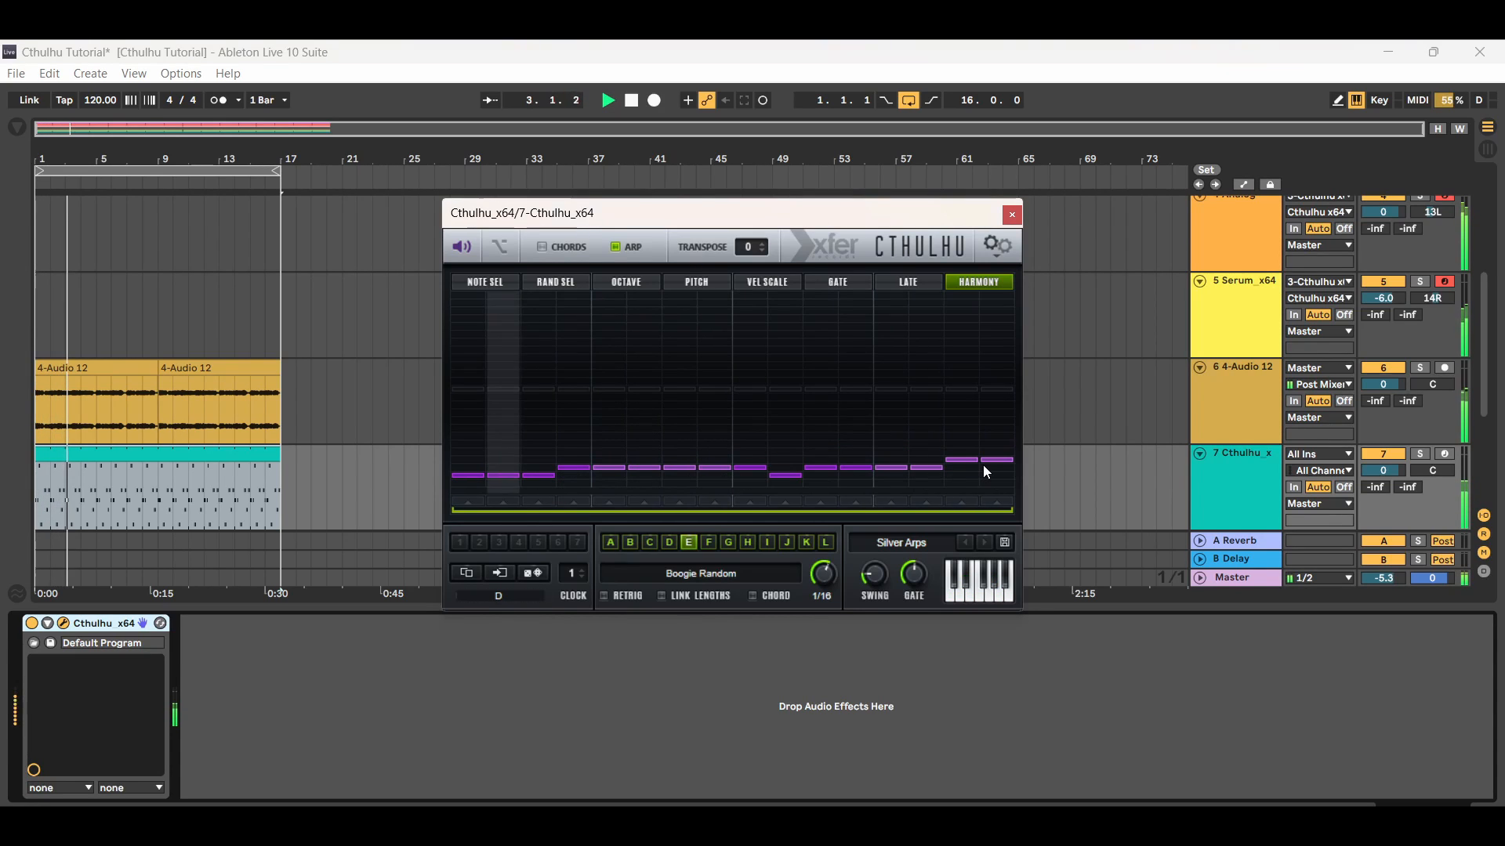
click(786, 462)
drag(575, 476, 994, 477)
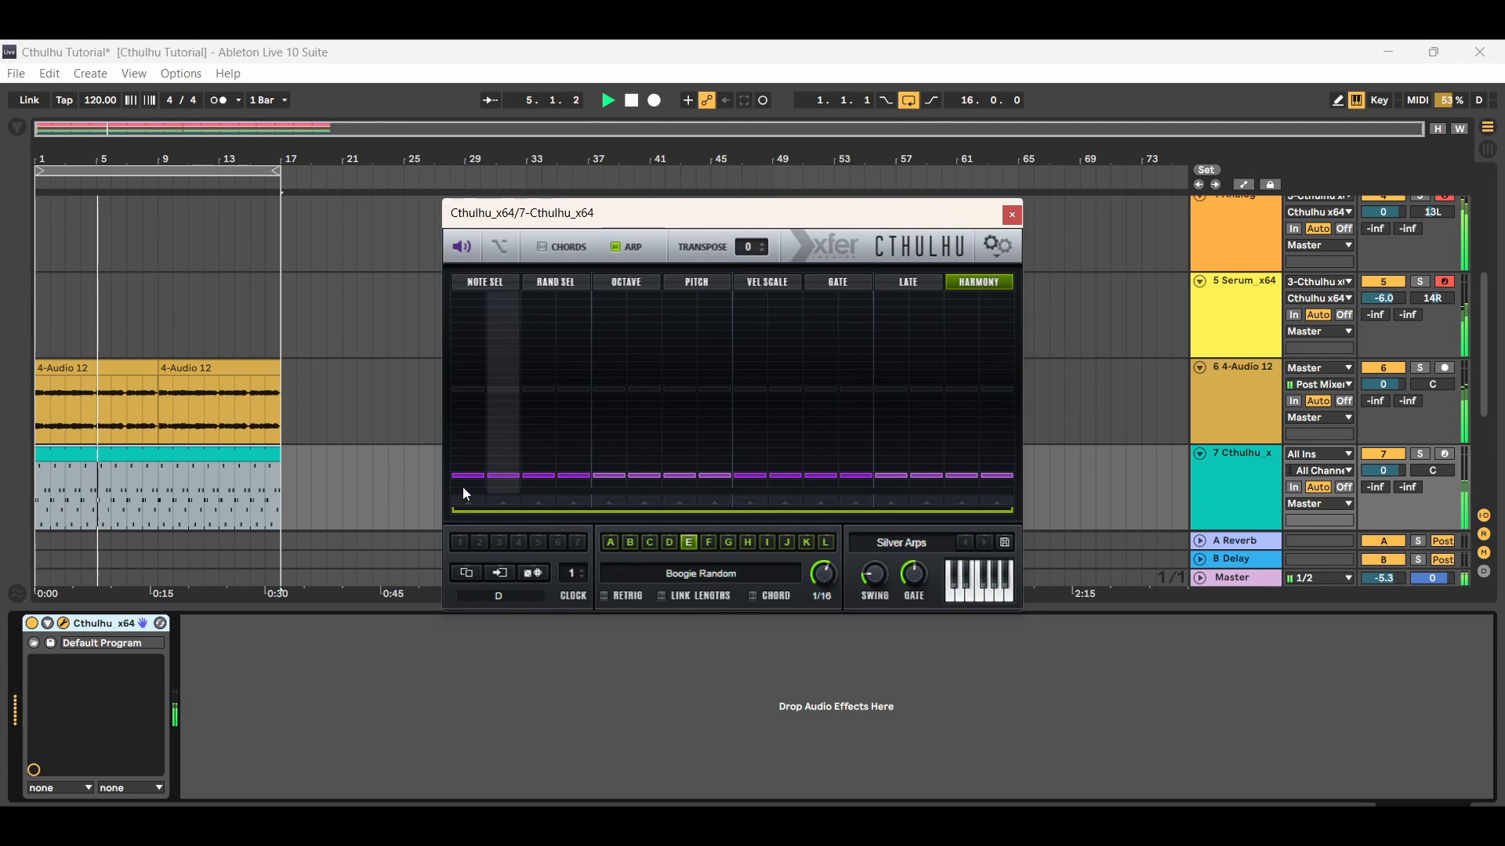
mouse_move(462, 487)
mouse_down()
mouse_move(995, 489)
mouse_move(918, 485)
mouse_up()
Raise the harmony of steps 5 to 8 and set steps 13 to 16 to a level slightly above them
mouse_move(660, 470)
mouse_down()
mouse_move(600, 452)
mouse_move(701, 451)
mouse_move(638, 448)
mouse_move(667, 445)
mouse_up()
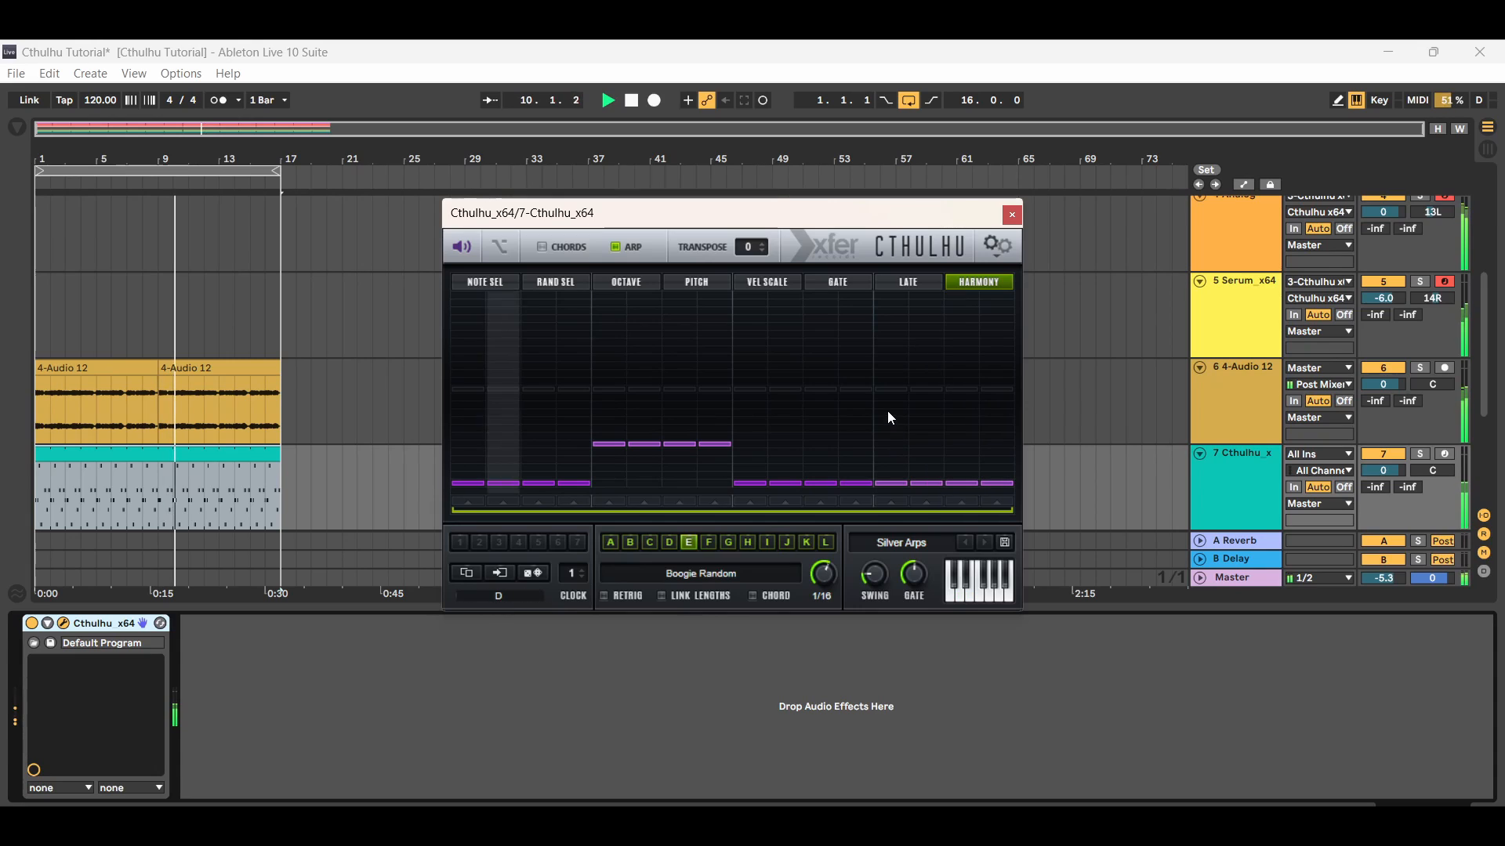
mouse_move(889, 404)
mouse_down()
mouse_move(1003, 401)
mouse_move(882, 407)
mouse_move(995, 414)
mouse_up()
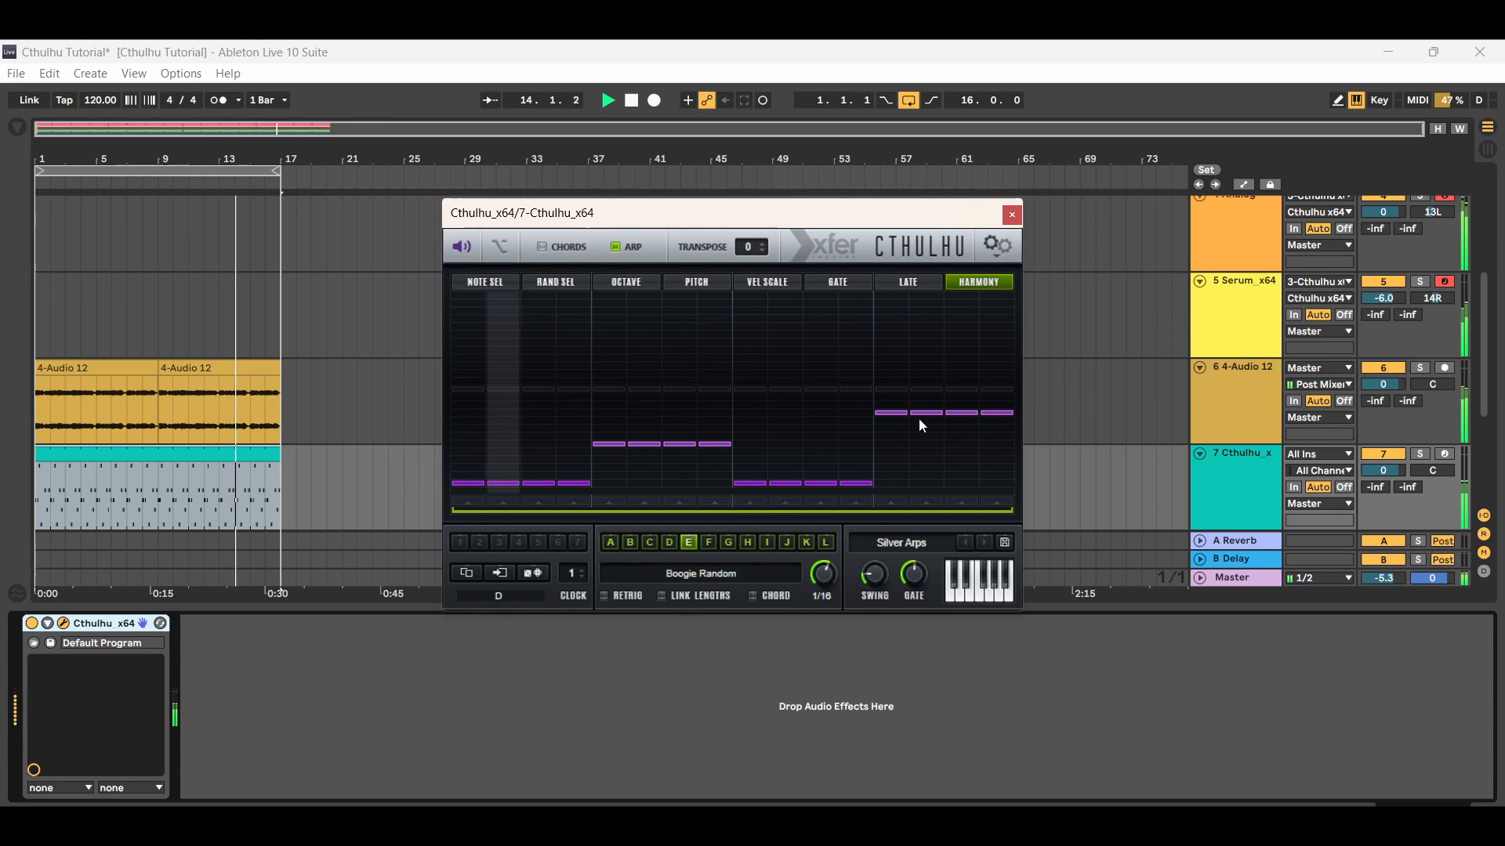
click(997, 421)
drag(891, 432, 953, 423)
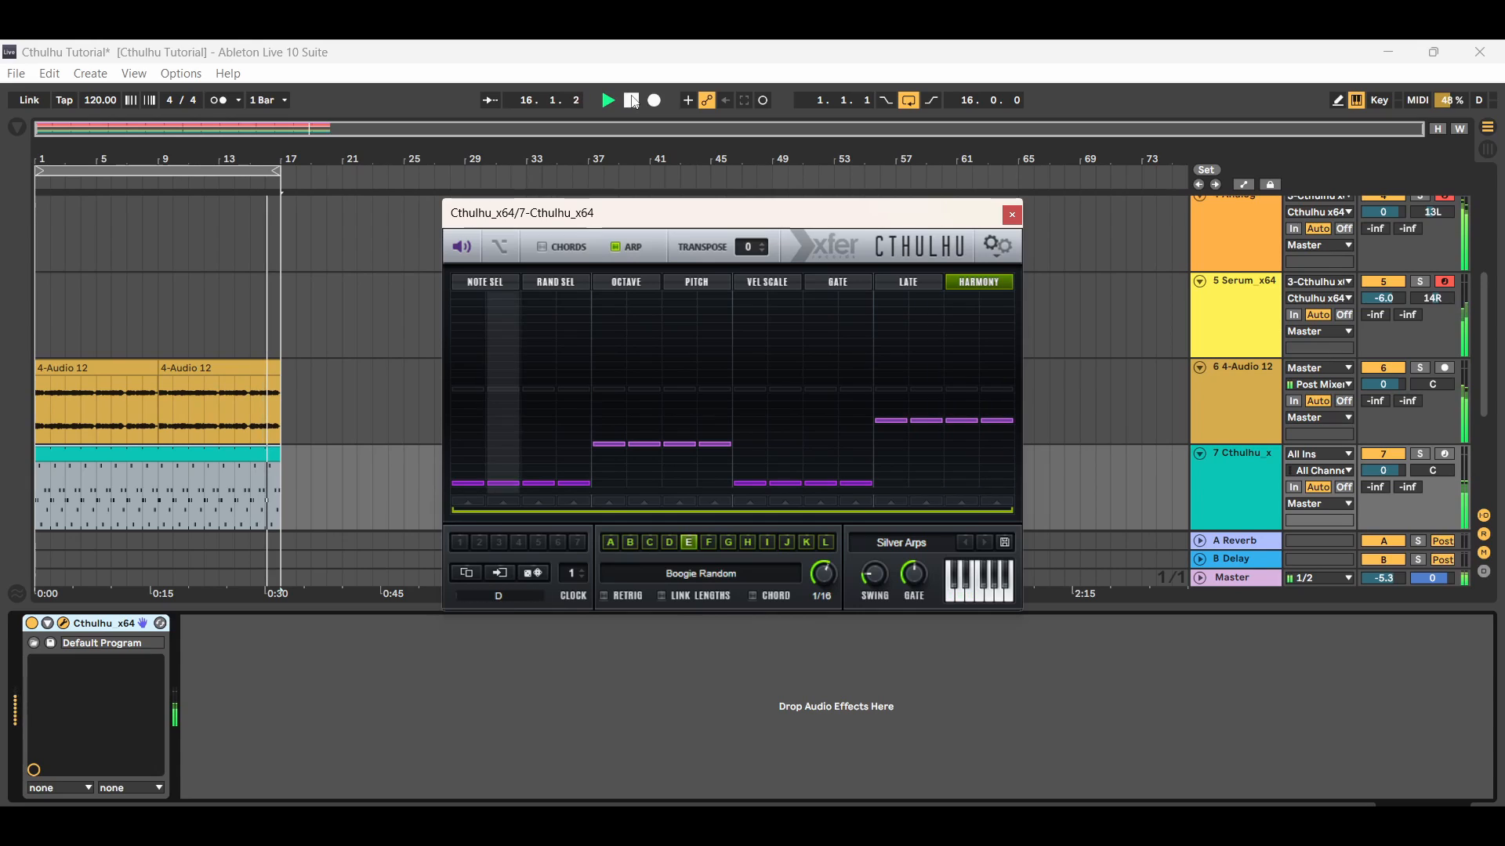
click(887, 431)
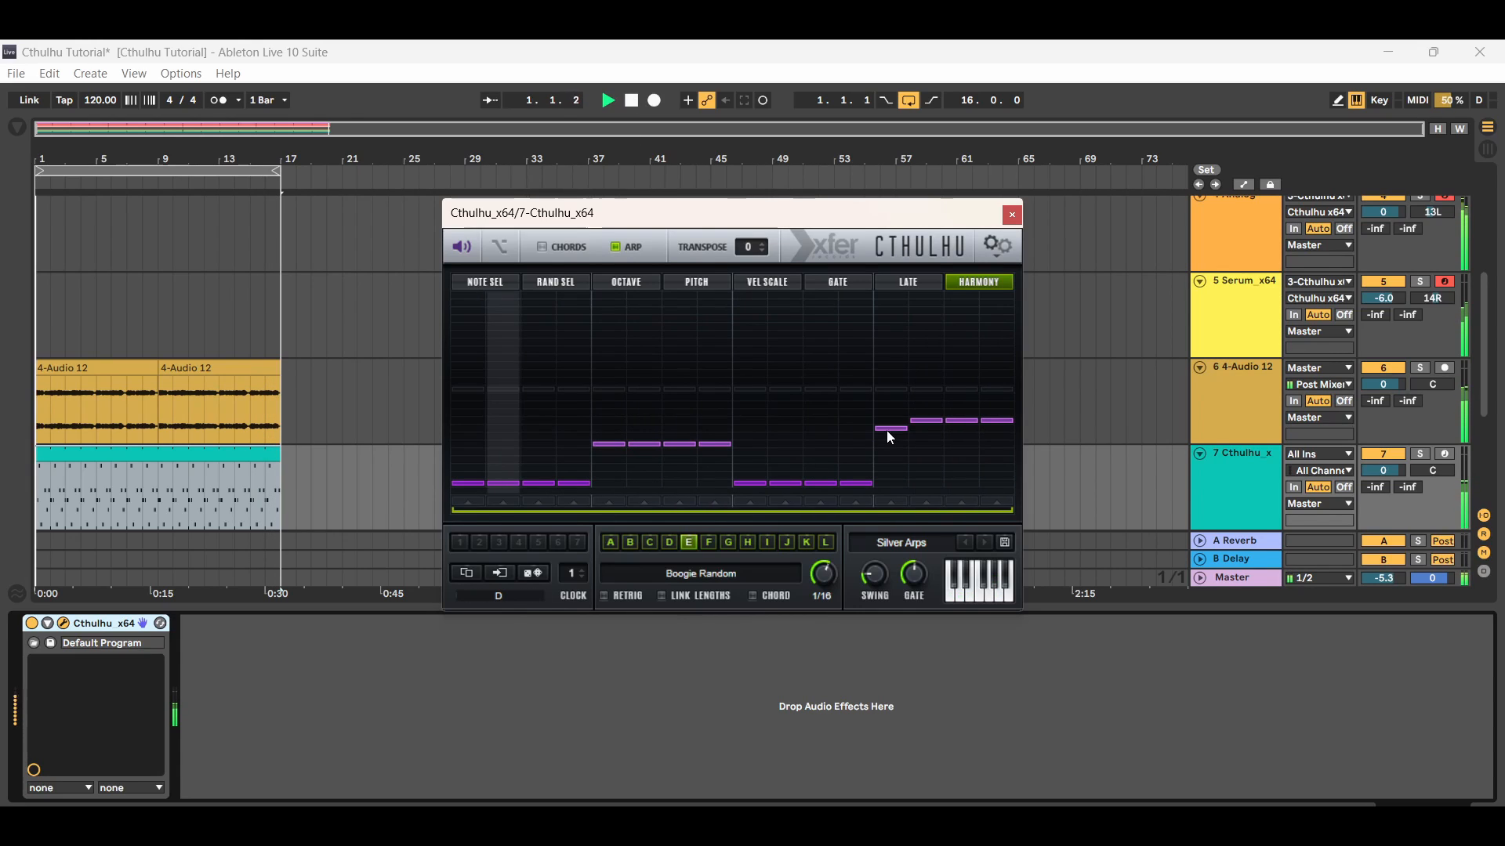
click(1002, 428)
drag(928, 430, 961, 430)
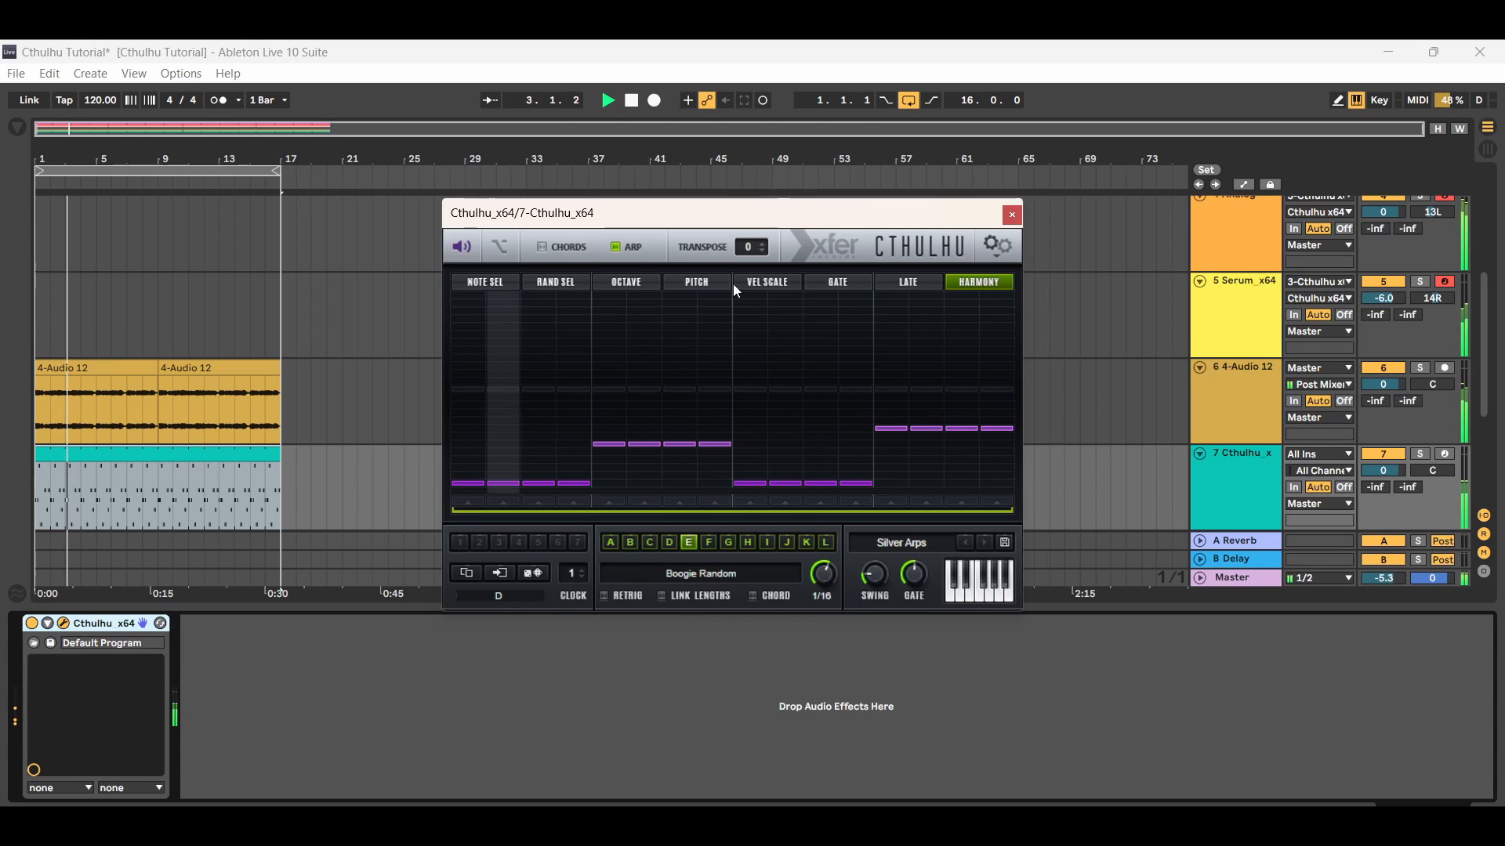
Draw a rising pitch ramp across pattern E's 16 steps, from the lowest level to just above the centre line
click(693, 282)
drag(461, 493, 984, 389)
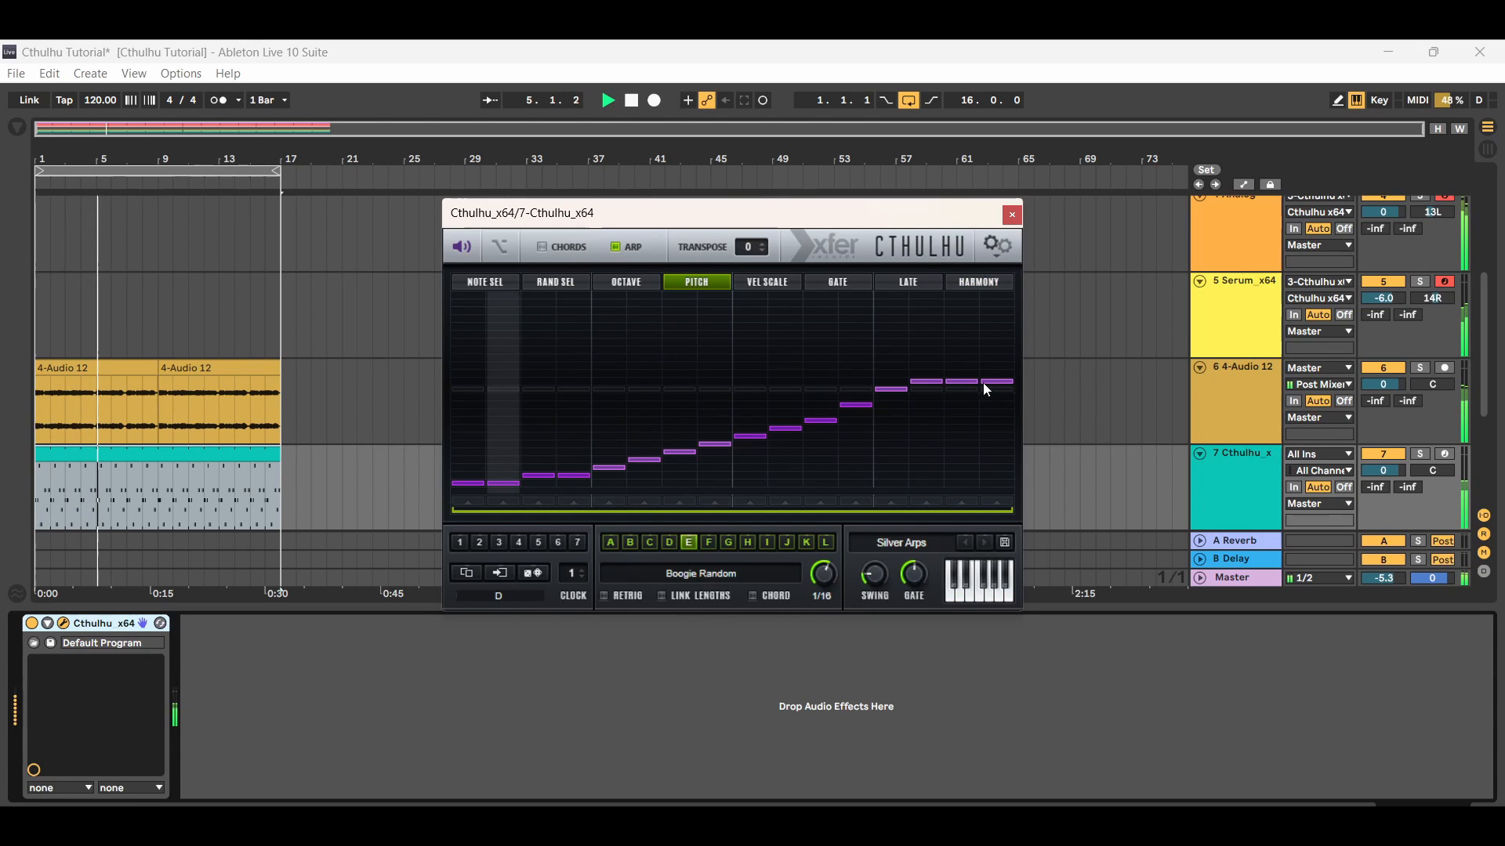
Review pattern E's octave, random selection, note selection, harmony, late, gate, velocity scale and pitch lanes, stopping playback along the way
click(625, 284)
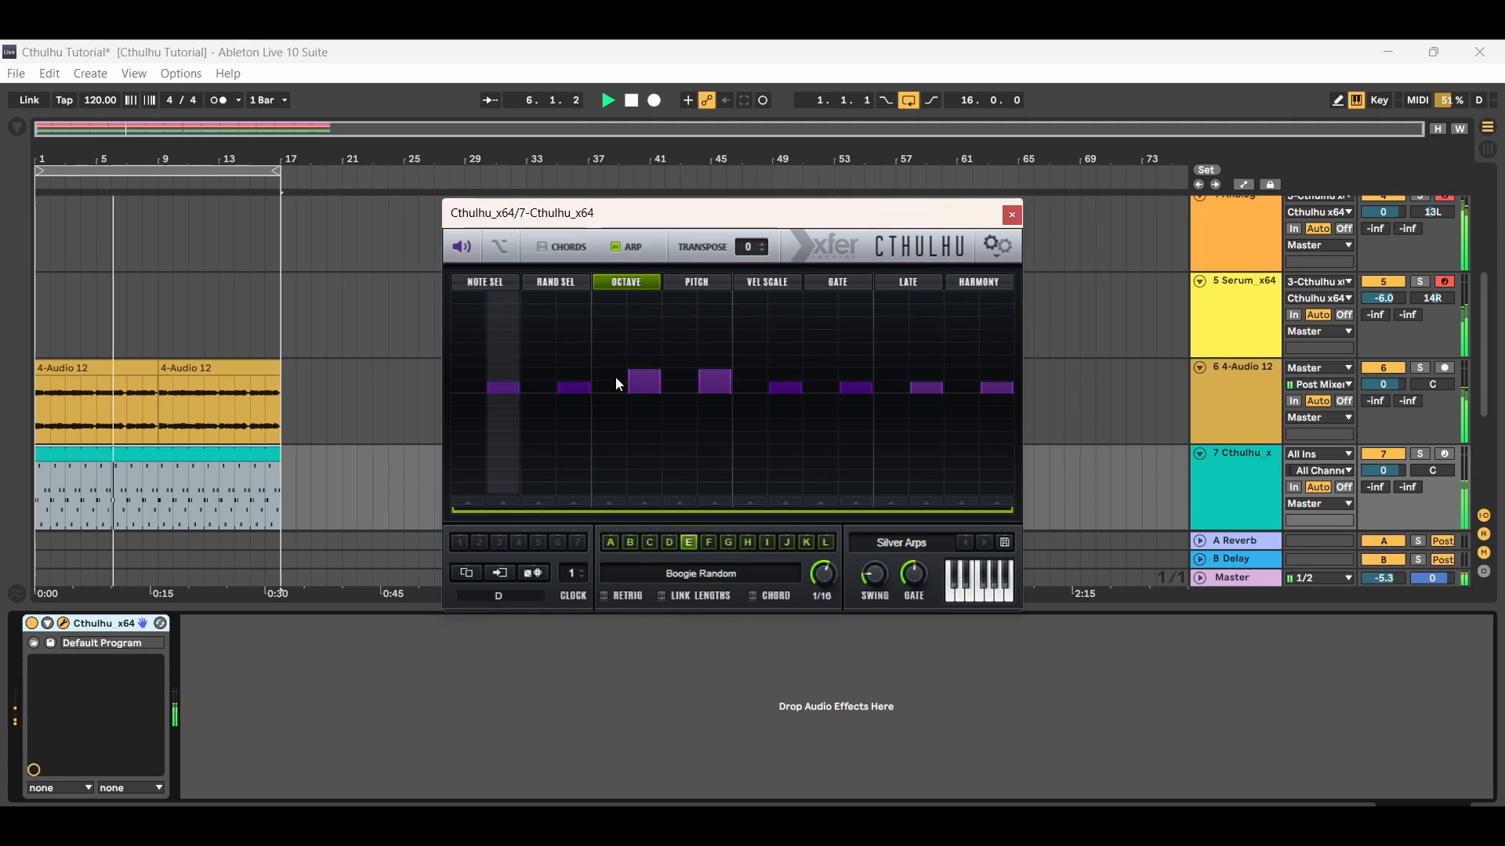
click(557, 282)
click(486, 284)
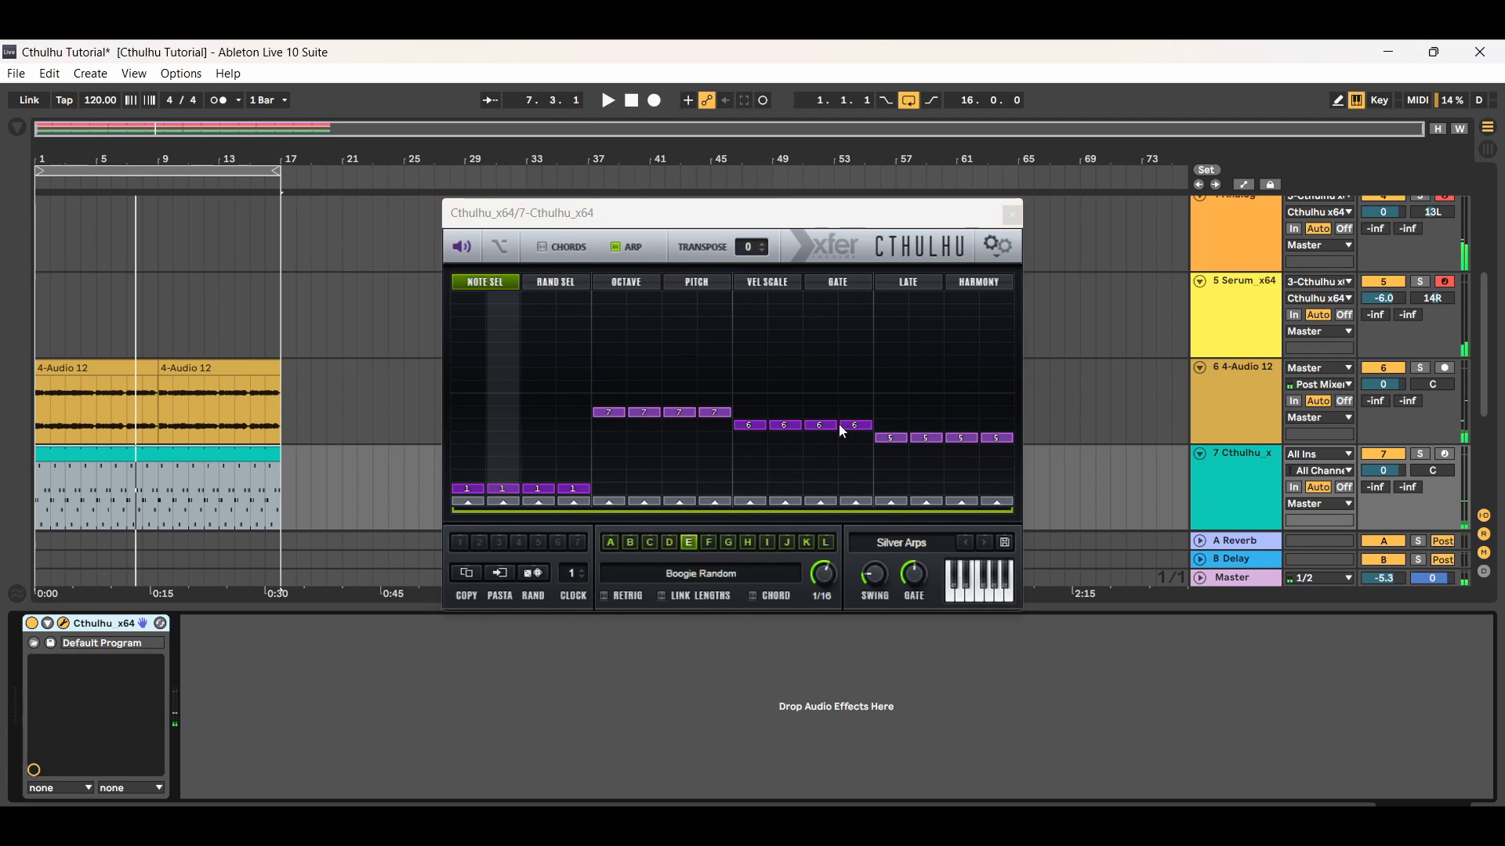
click(979, 282)
click(908, 282)
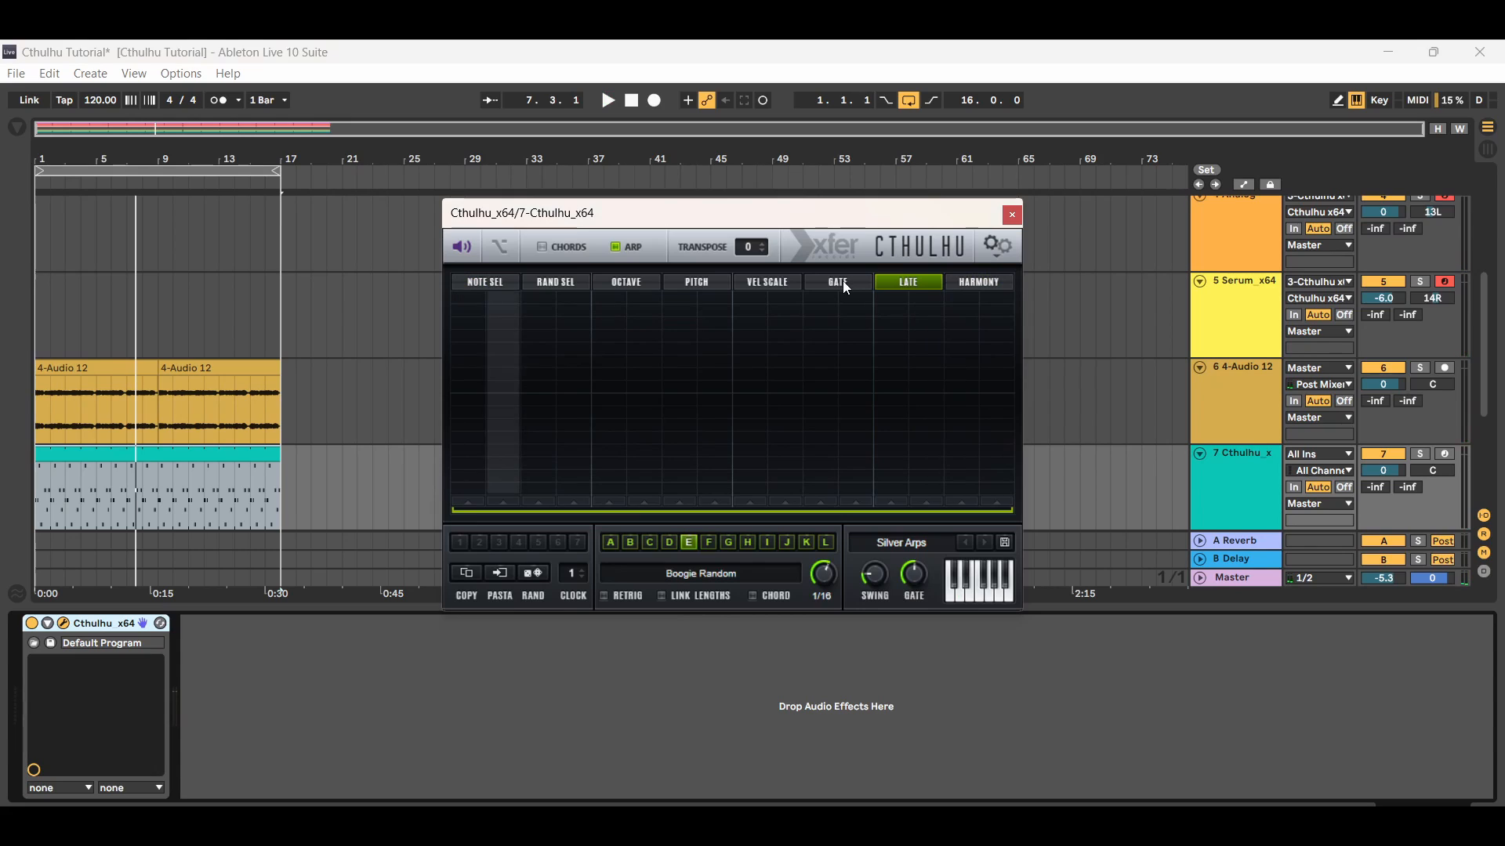
click(845, 282)
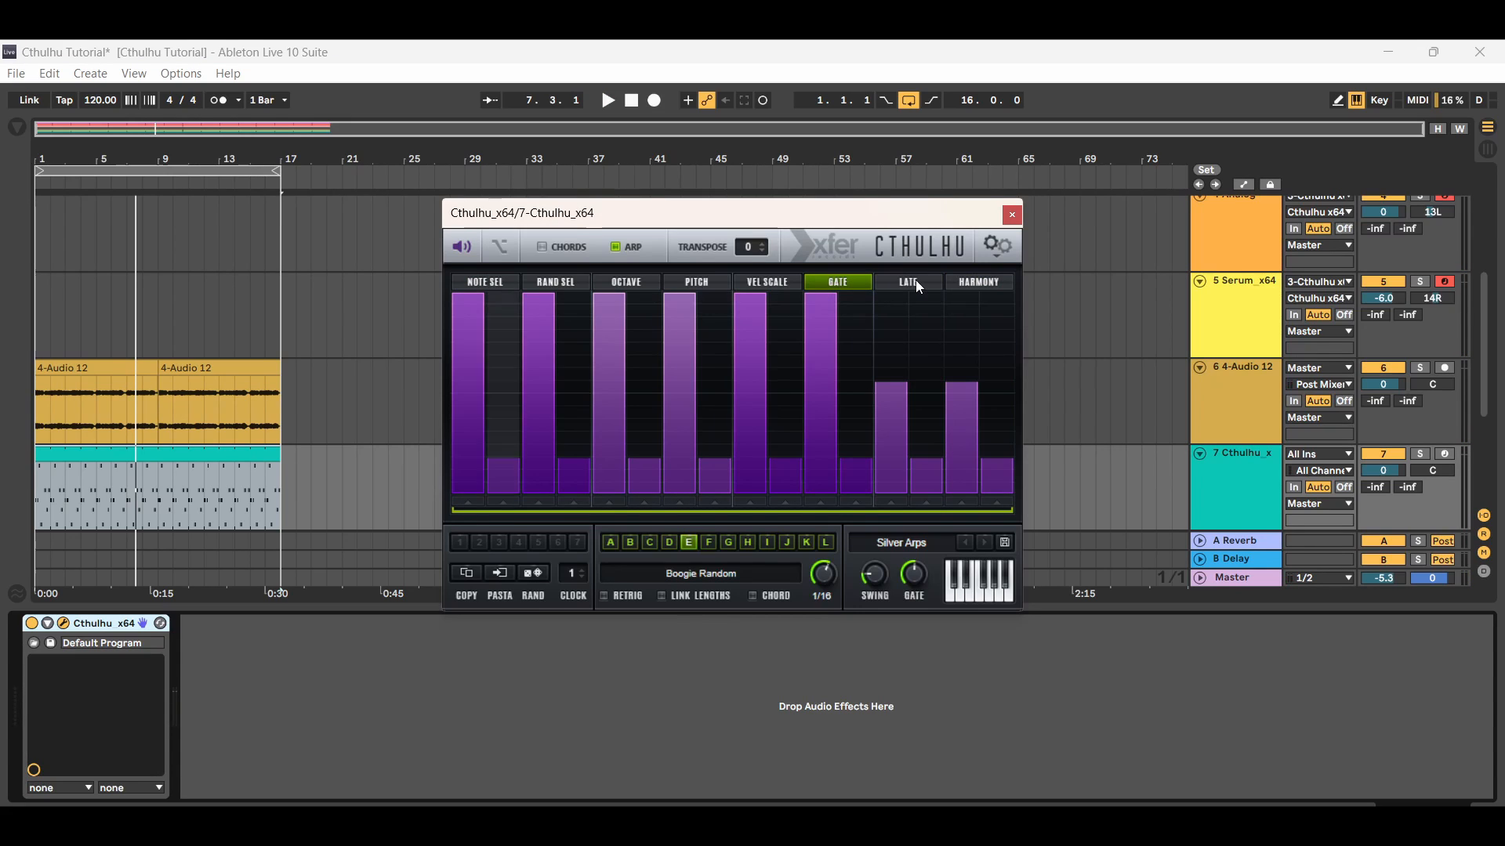
click(979, 282)
click(766, 287)
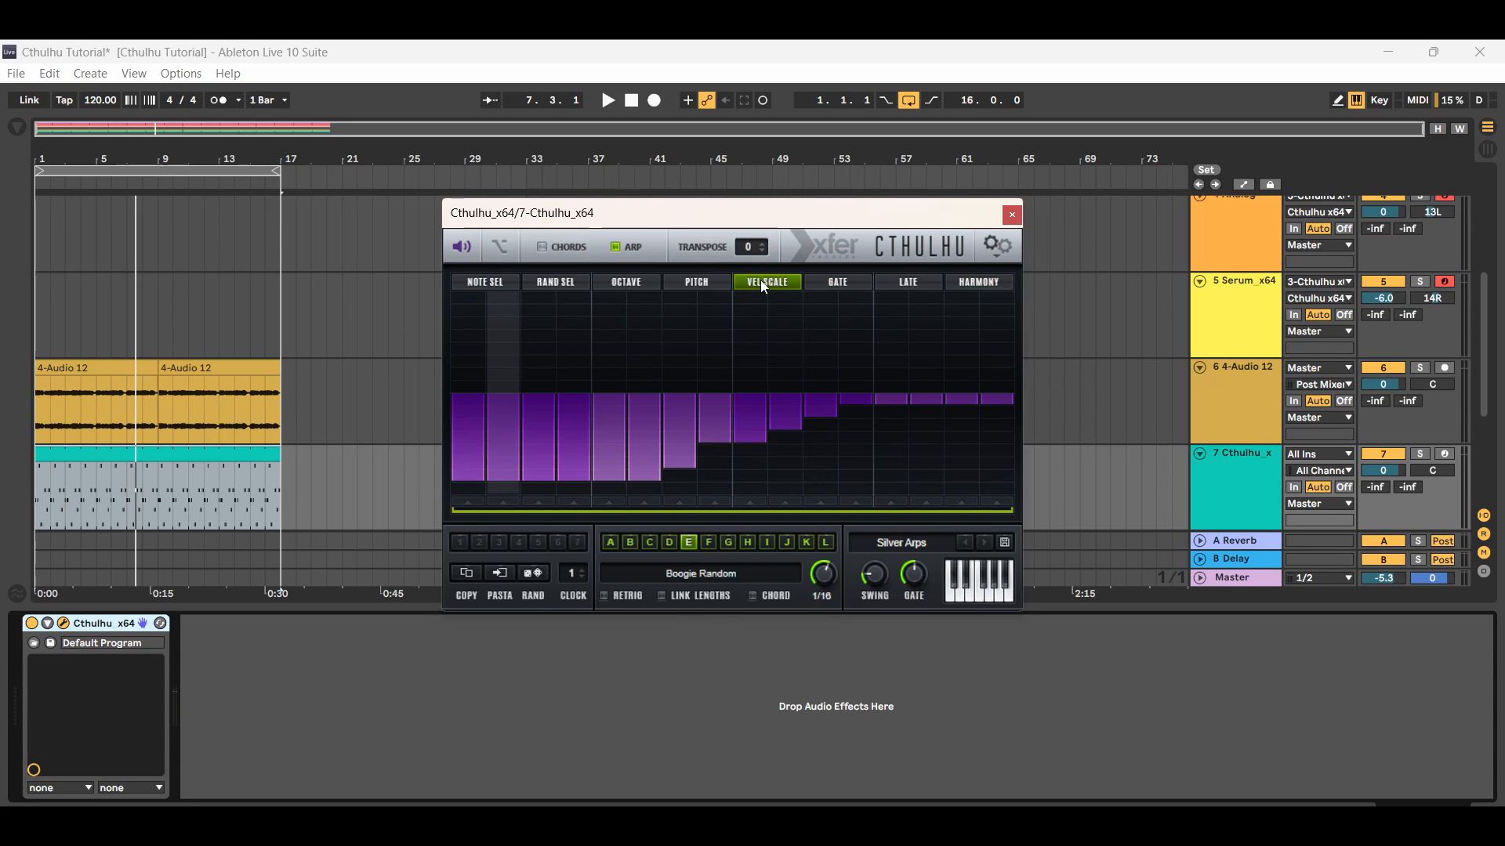
click(696, 282)
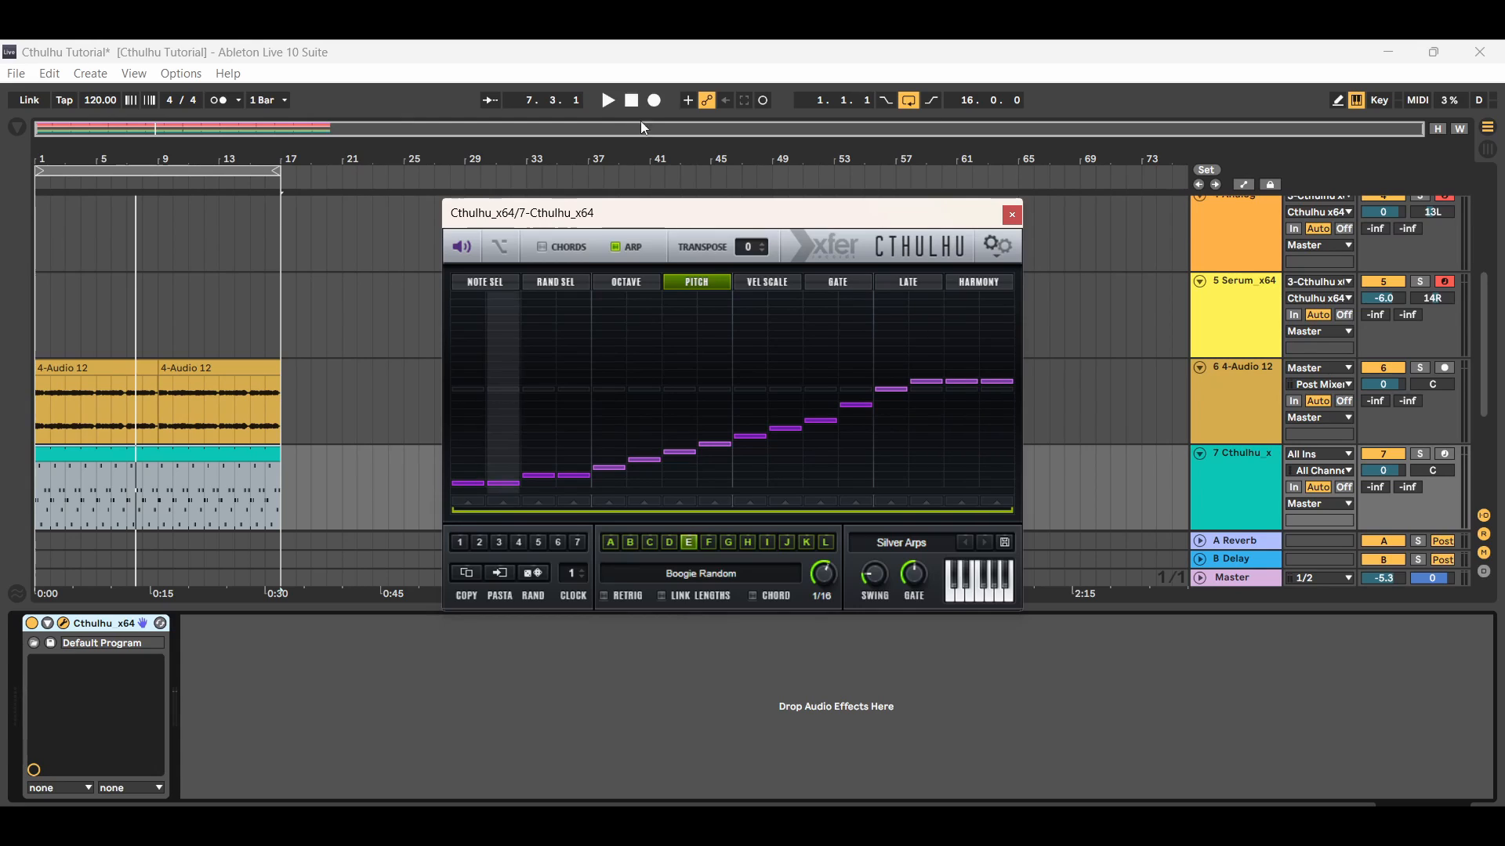
Audition pattern E at a 1/8 triplet rate and return the rate to 1/16 during playback
click(608, 102)
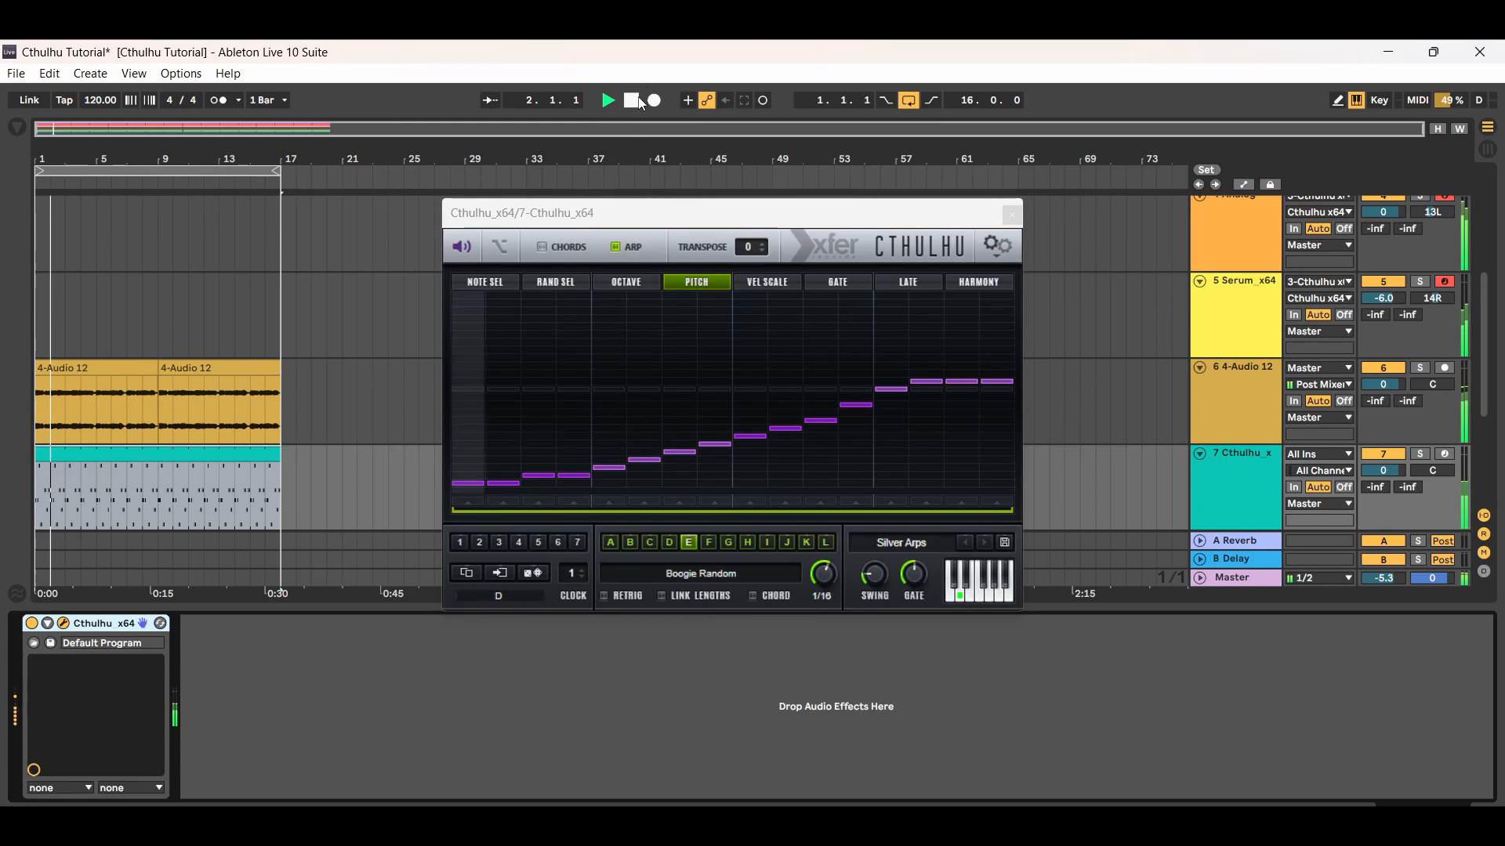
drag(826, 565, 822, 586)
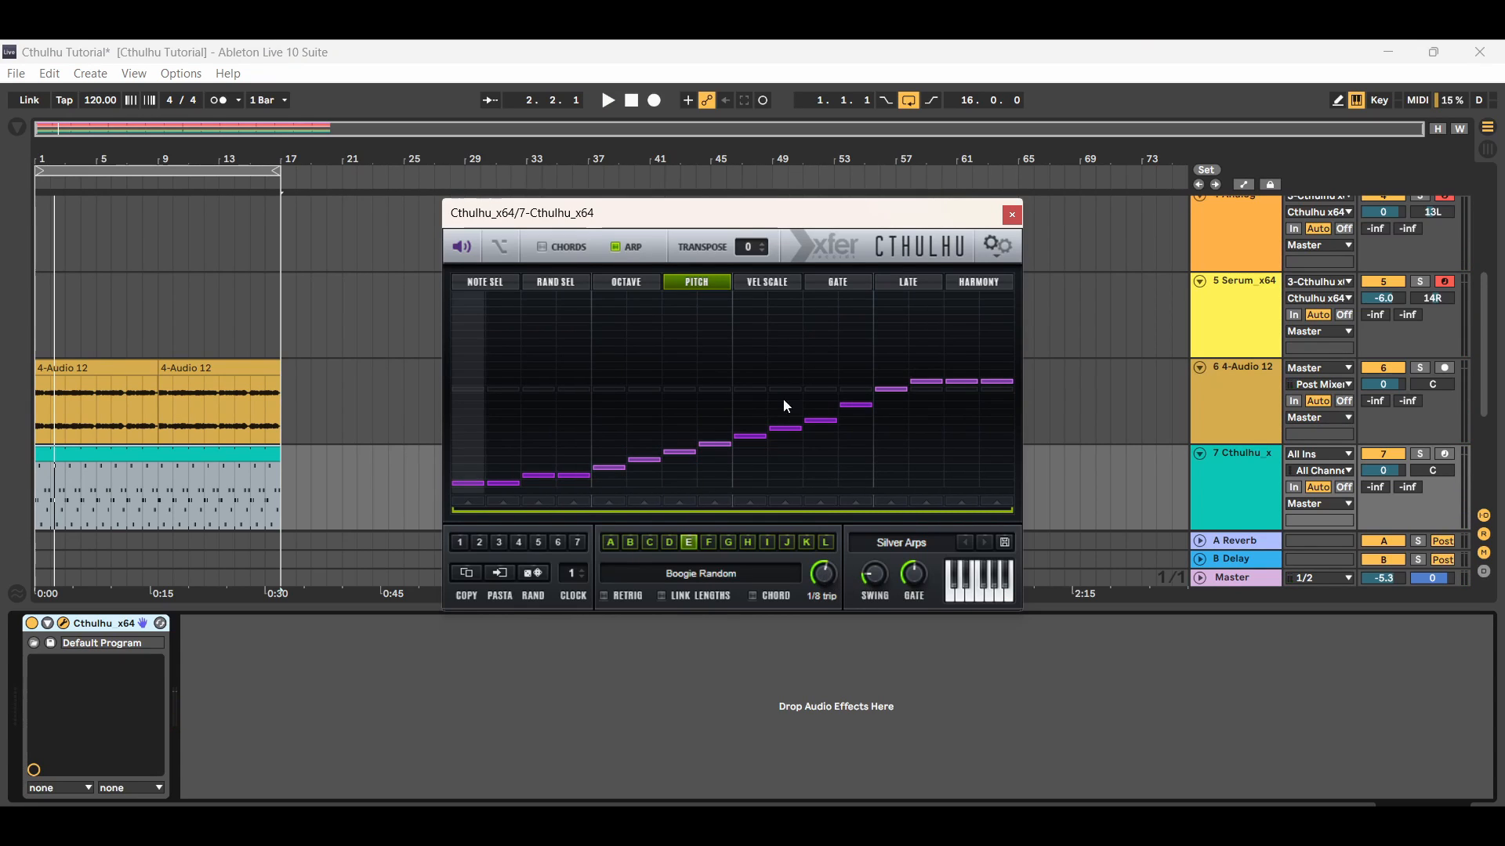
click(608, 101)
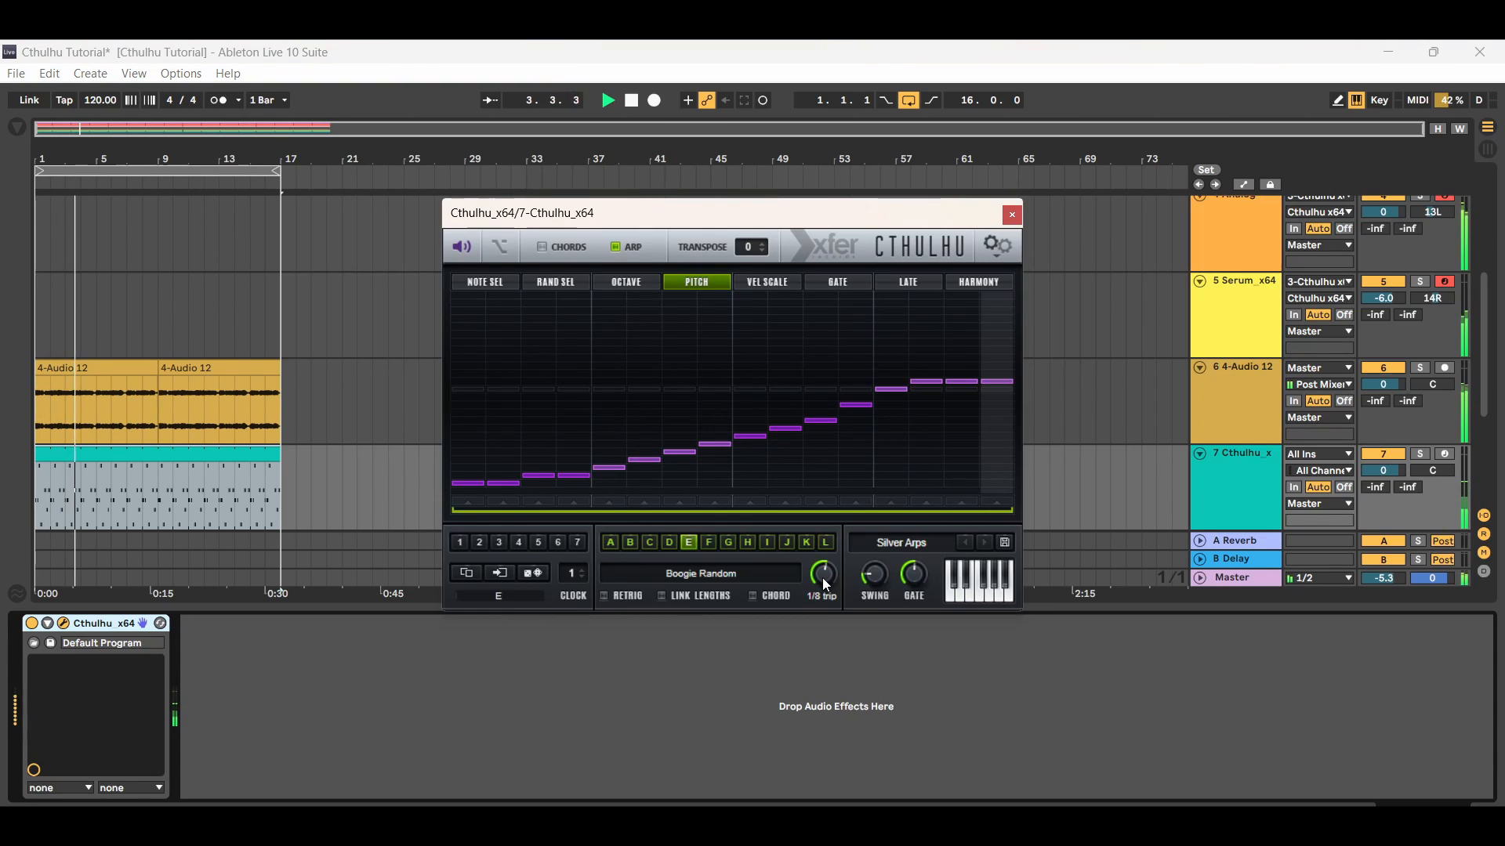
drag(823, 579, 825, 581)
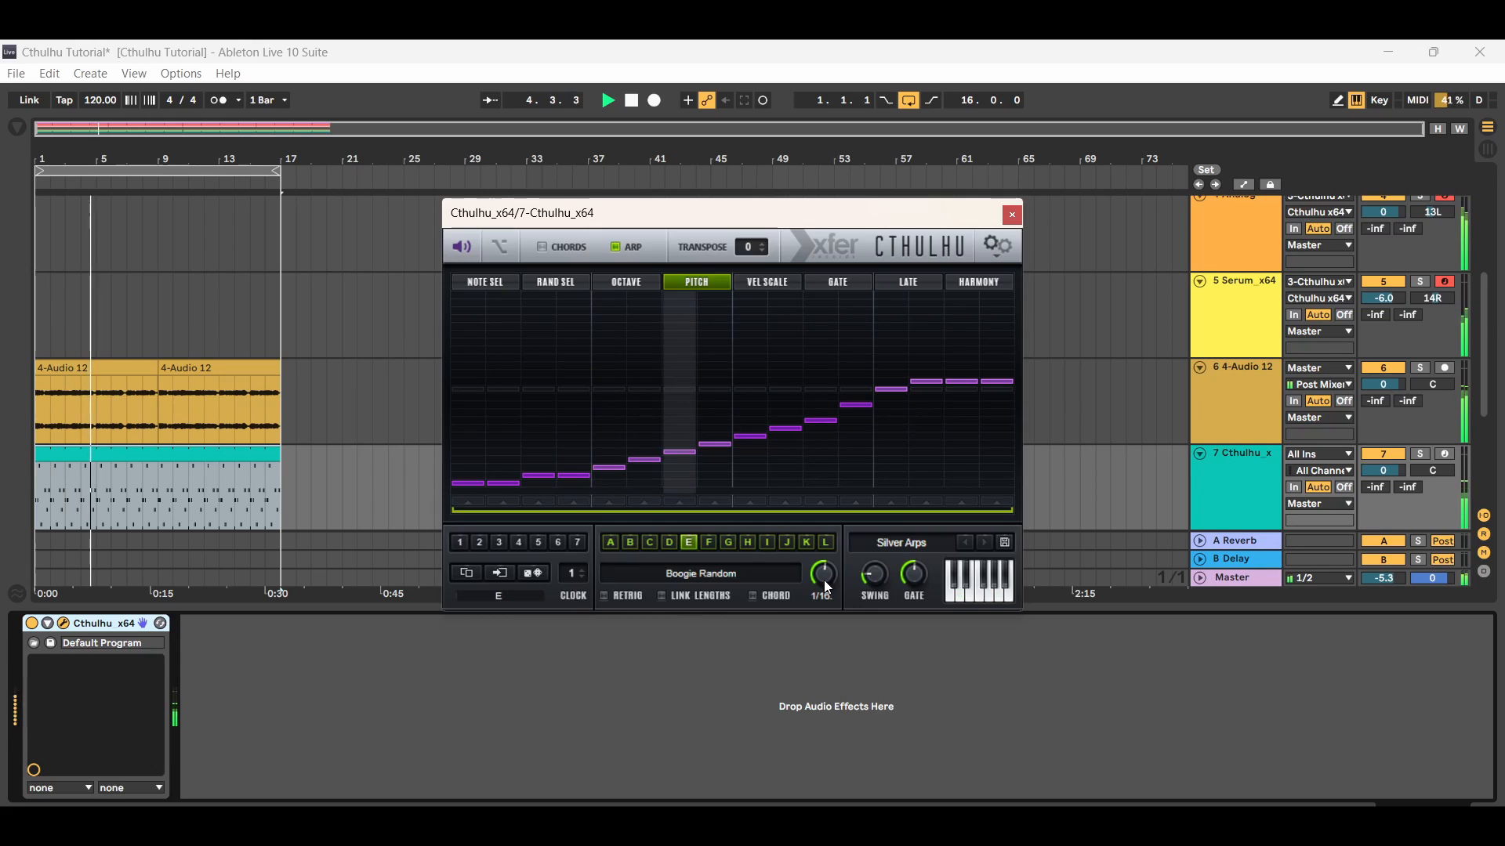
mouse_move(821, 572)
mouse_down()
mouse_move(832, 605)
mouse_move(830, 572)
mouse_up()
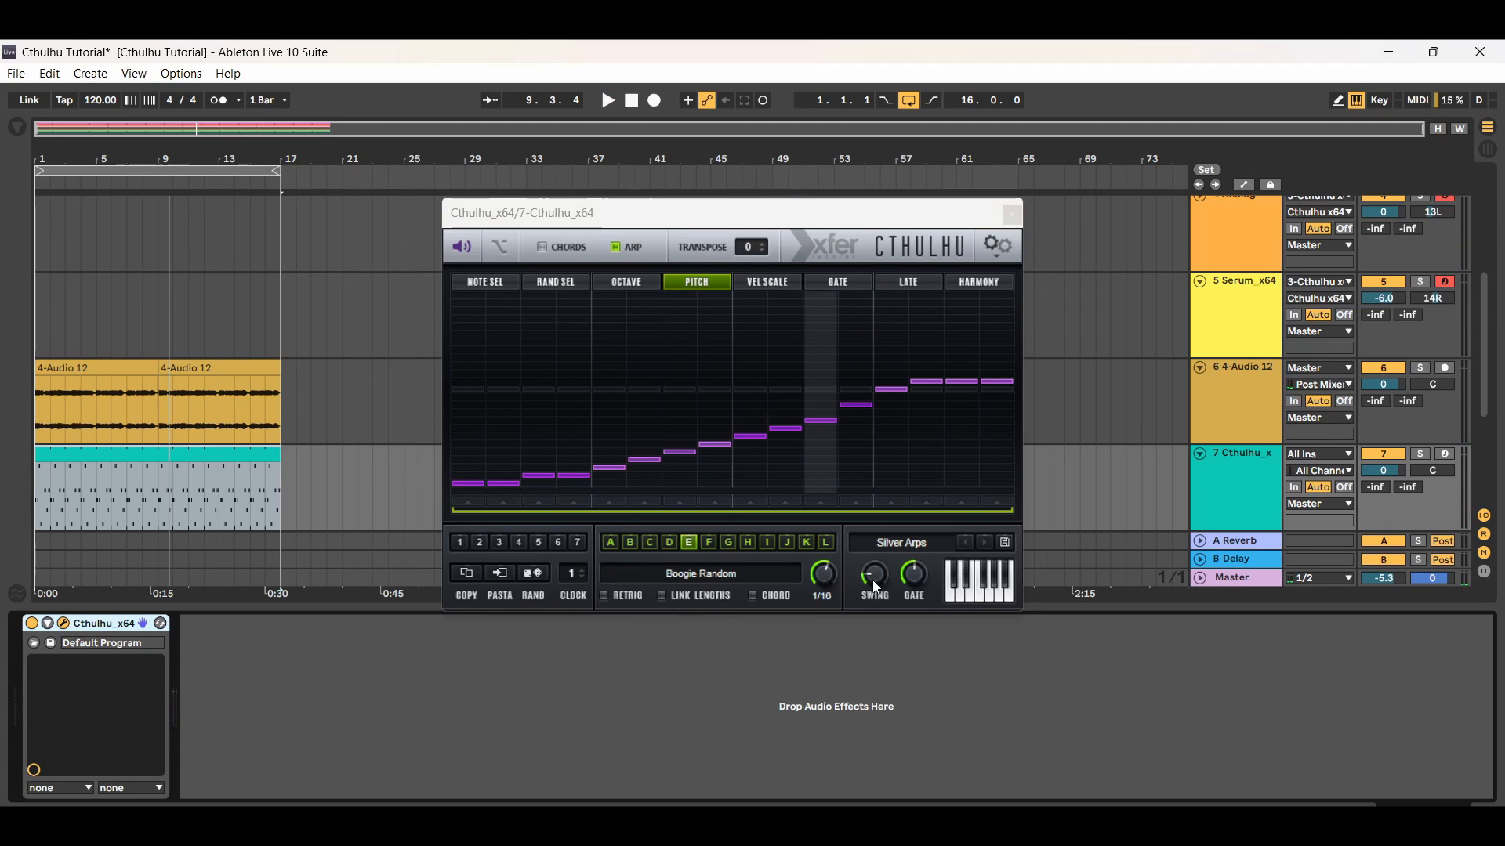
Play pattern E to audition the swing and gate controls, and stop the transport
click(608, 101)
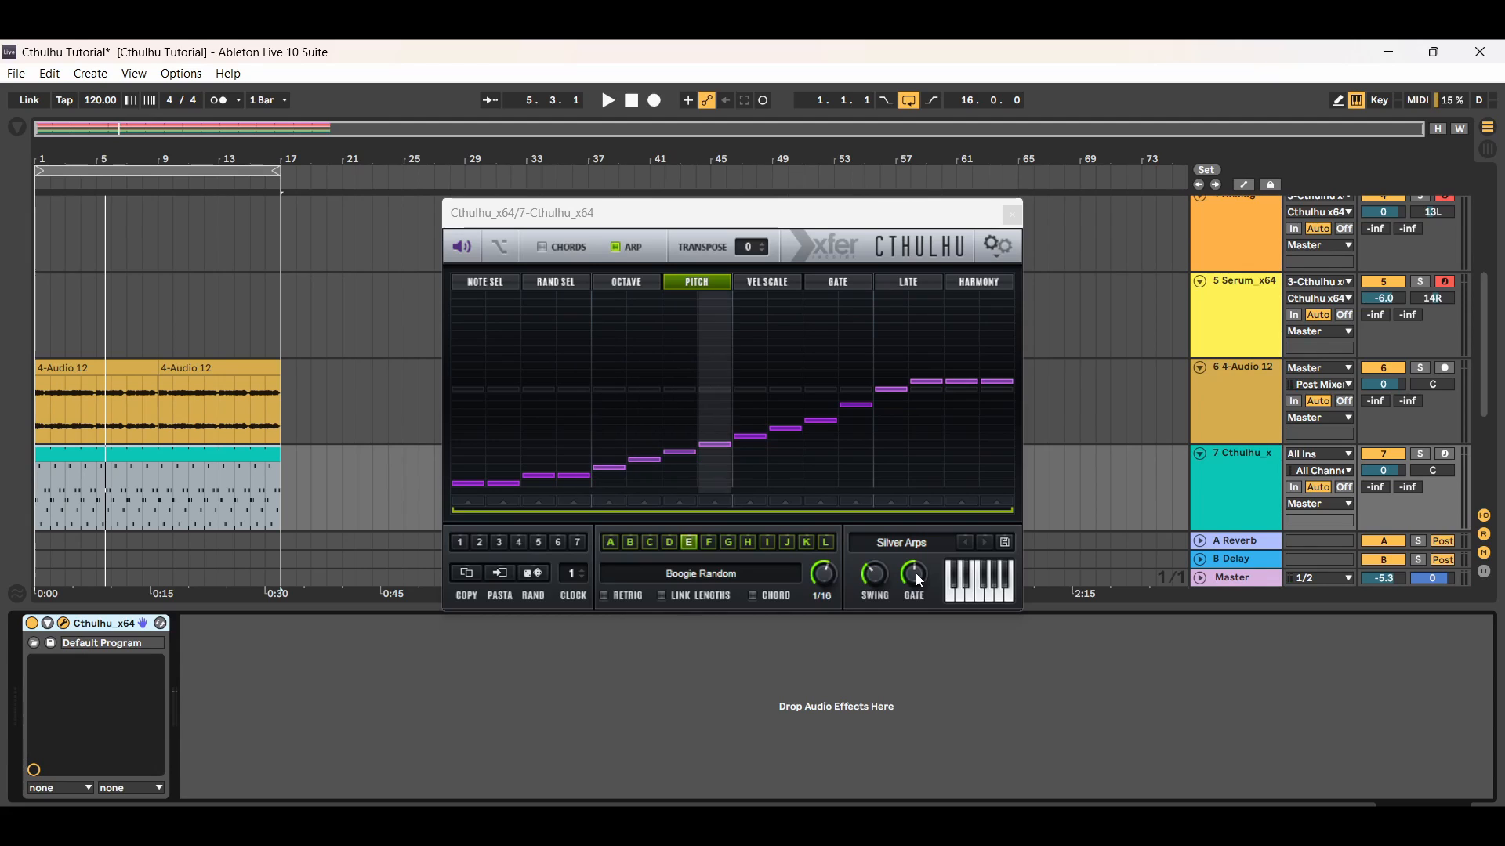
click(607, 101)
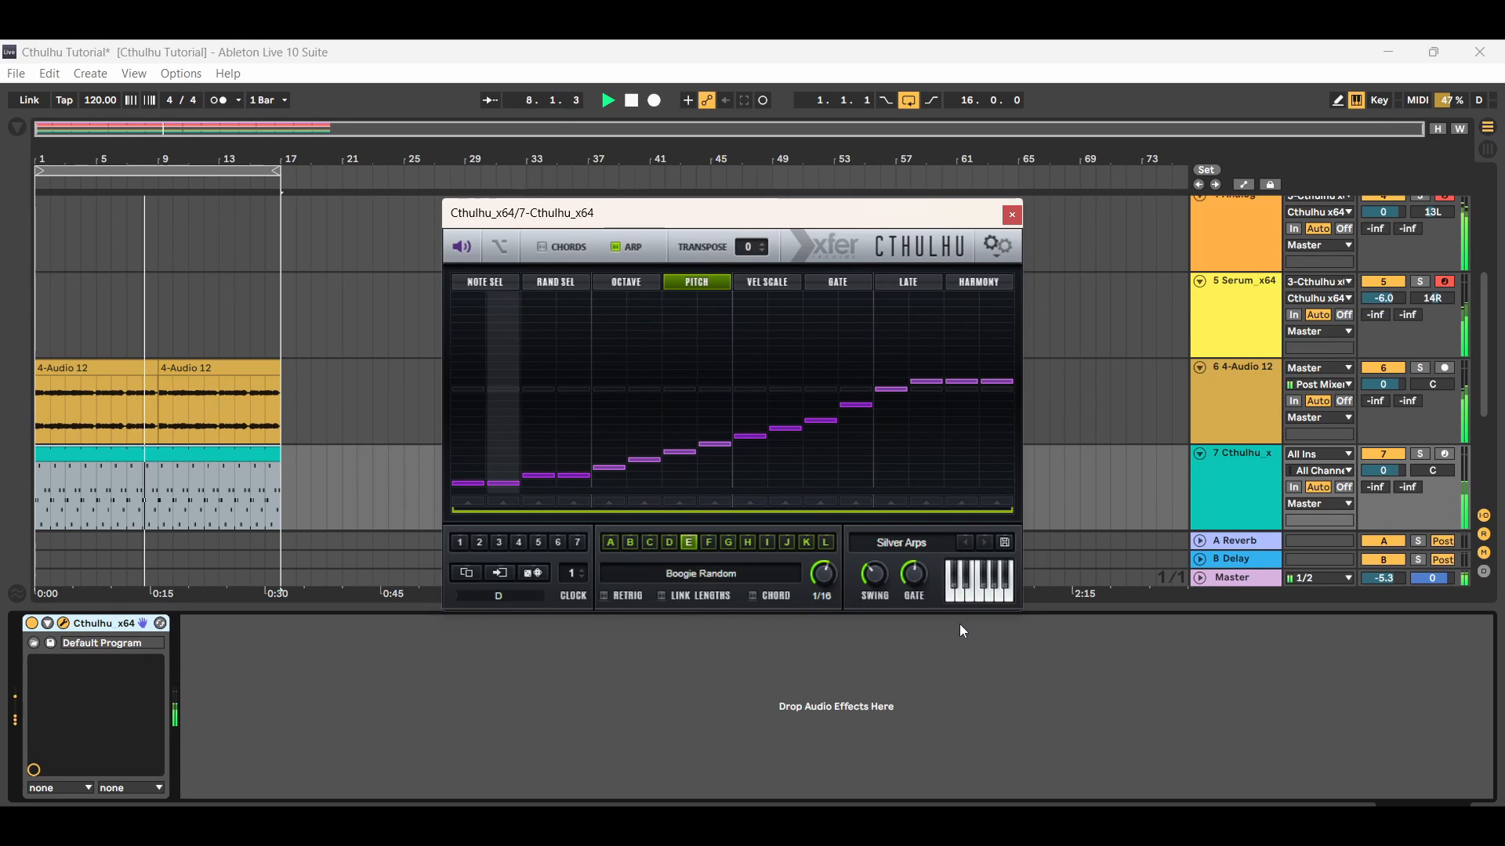
click(632, 102)
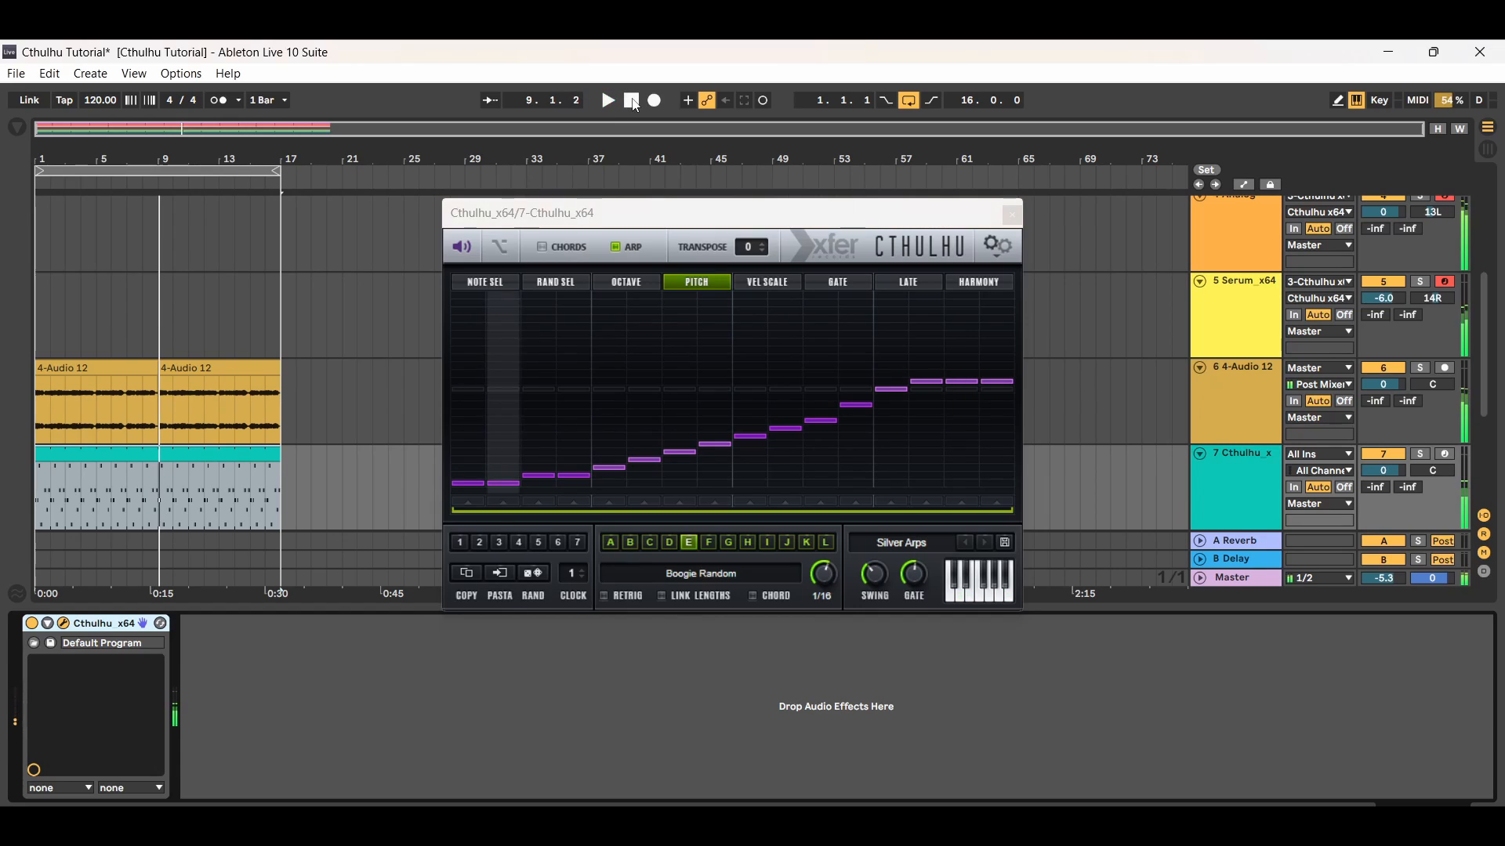